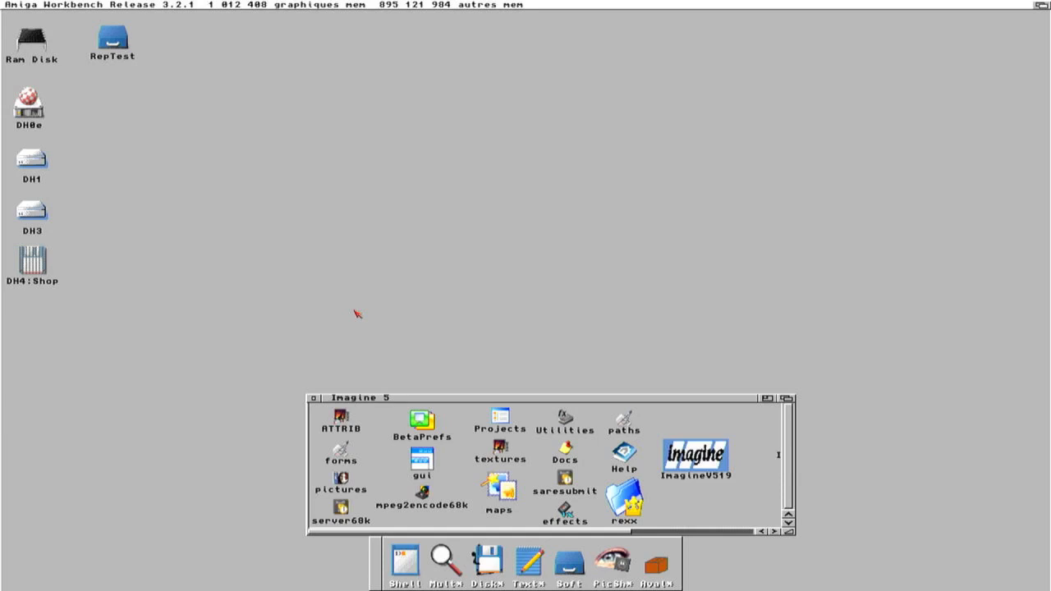
Step: Launch Imagine and open the Detail editor's object loading requester
{"action": "double_click", "coordinate": [696, 463]}
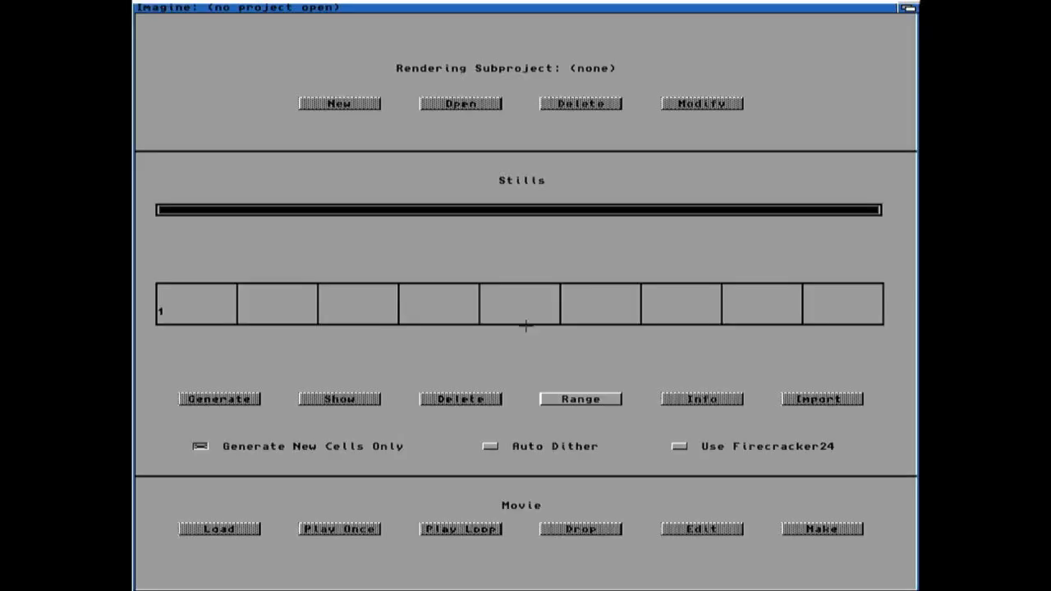
{"action": "right_click_drag", "start_coordinate": [235, 27], "coordinate": [197, 16]}
{"action": "right_click_drag", "start_coordinate": [317, 19], "coordinate": [376, 19]}
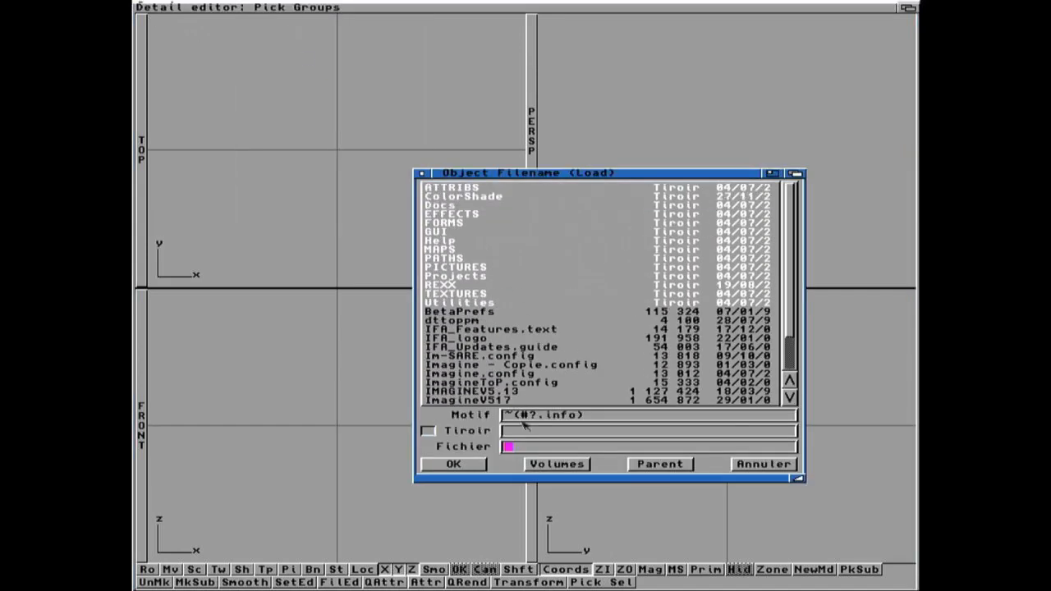
Step: Load the object Minifig-04.lob from the AnimMinifig2: volume
{"action": "left_click", "coordinate": [548, 464]}
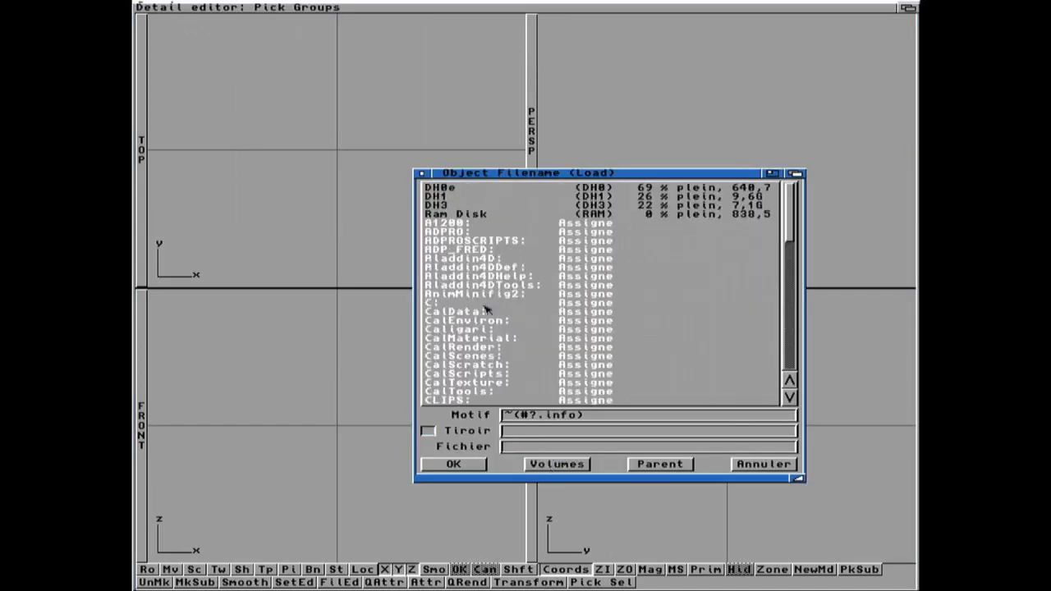
{"action": "left_click", "coordinate": [485, 294]}
{"action": "left_click", "coordinate": [486, 199]}
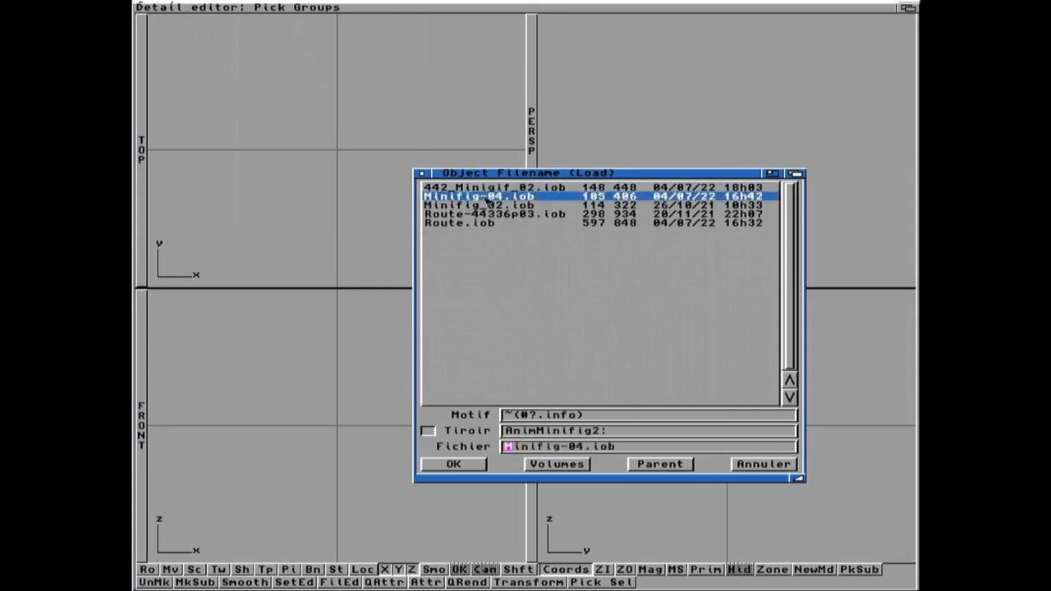
{"action": "left_click", "coordinate": [454, 465]}
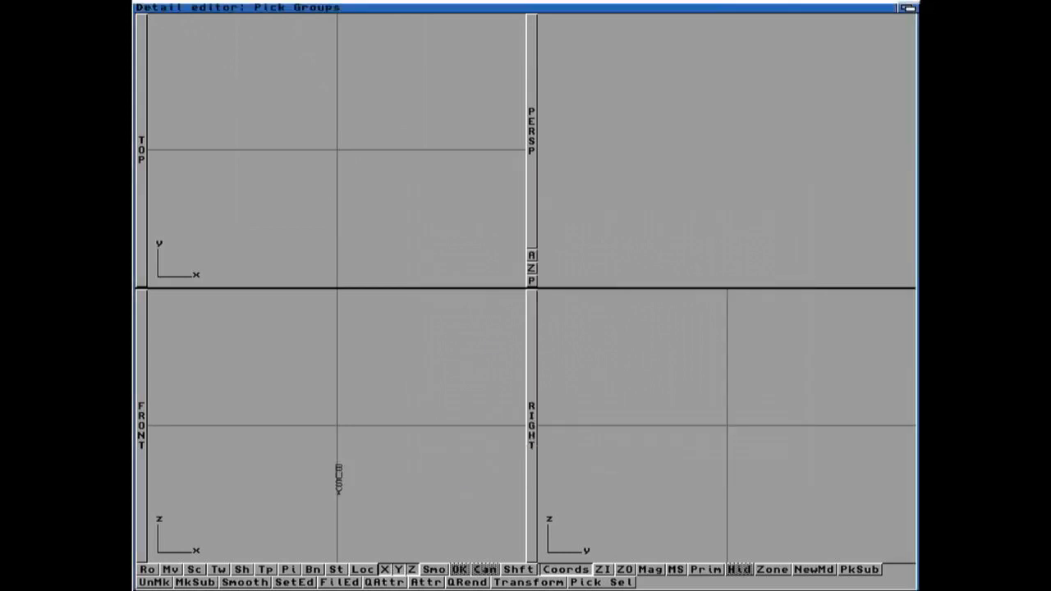
Step: Pick the whole minifigure object in the Front view
{"action": "key", "text": "super+i"}
{"action": "key", "text": "super+i"}
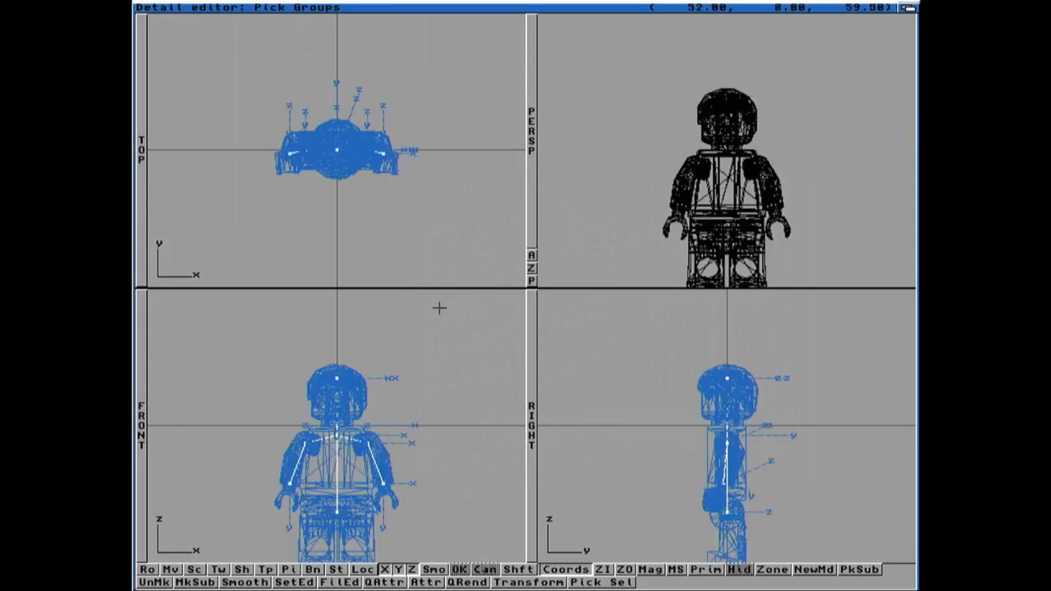
{"action": "key", "text": "Down"}
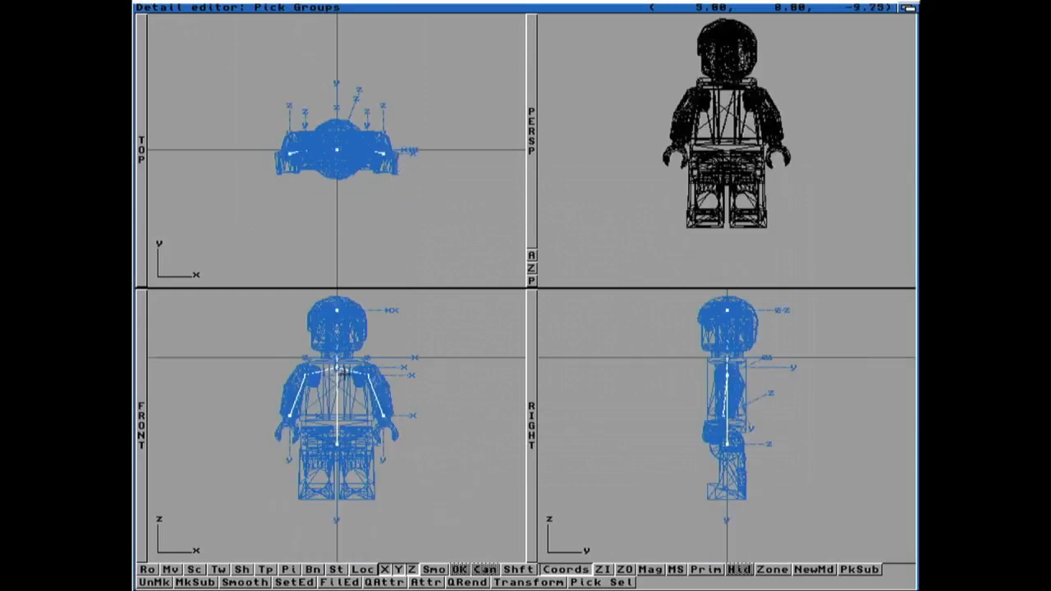
{"action": "left_click", "coordinate": [338, 367]}
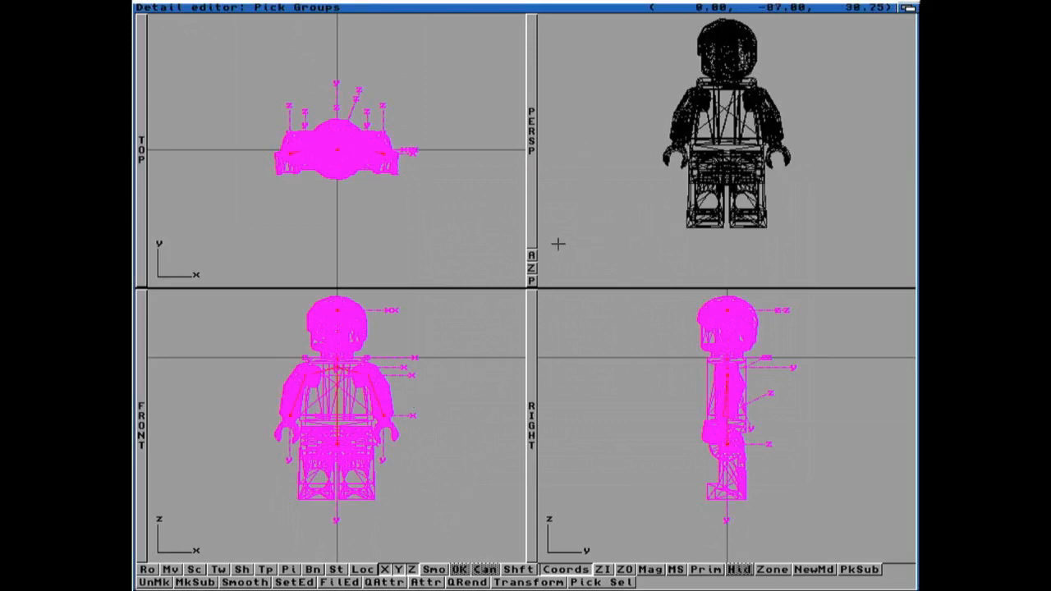
Step: Quick-render the minifigure from the perspective view and close the render window to return to the editor
{"action": "left_click", "coordinate": [531, 255]}
{"action": "left_click_drag", "start_coordinate": [684, 235], "coordinate": [662, 234]}
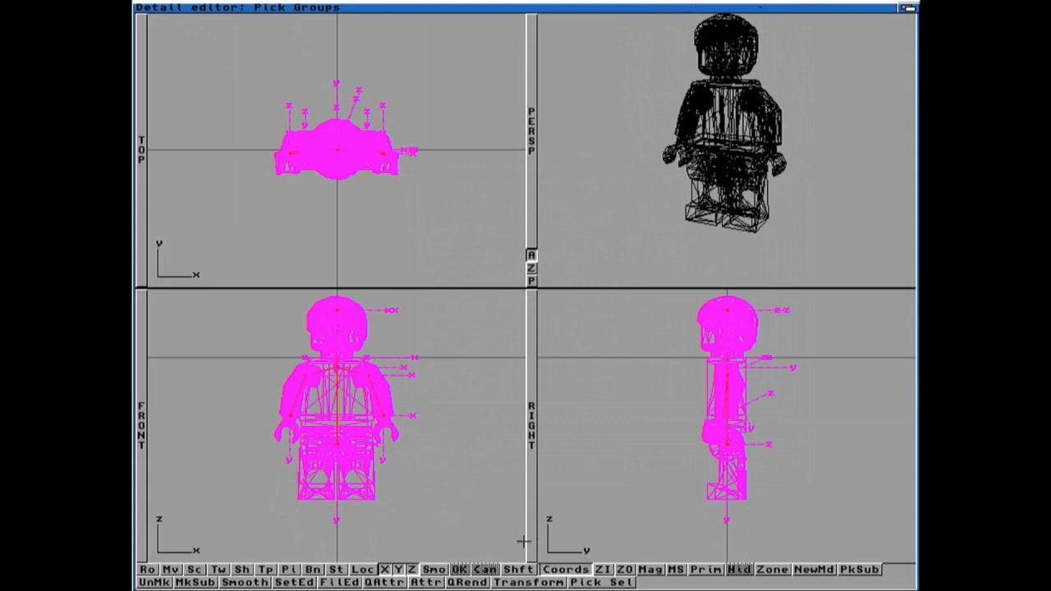
{"action": "left_click", "coordinate": [459, 580]}
{"action": "left_click", "coordinate": [444, 353]}
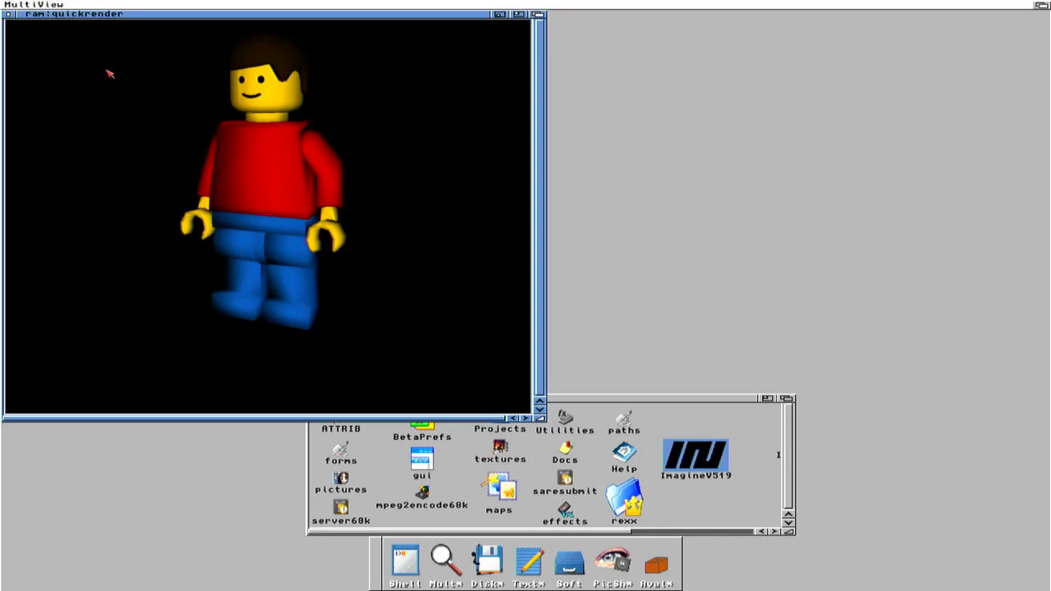
{"action": "left_click", "coordinate": [8, 14]}
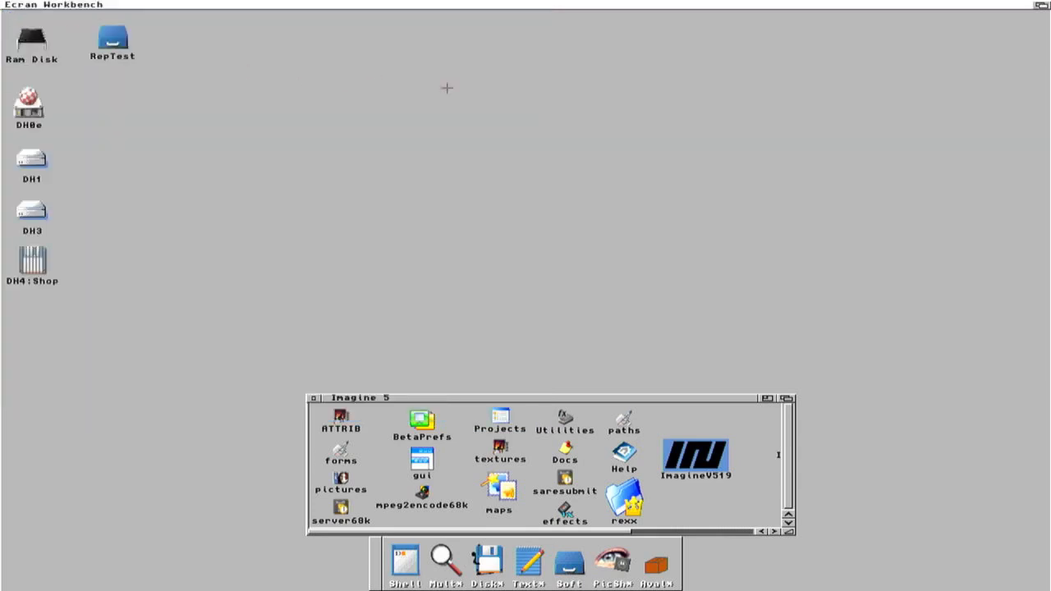
{"action": "left_click", "coordinate": [1041, 6]}
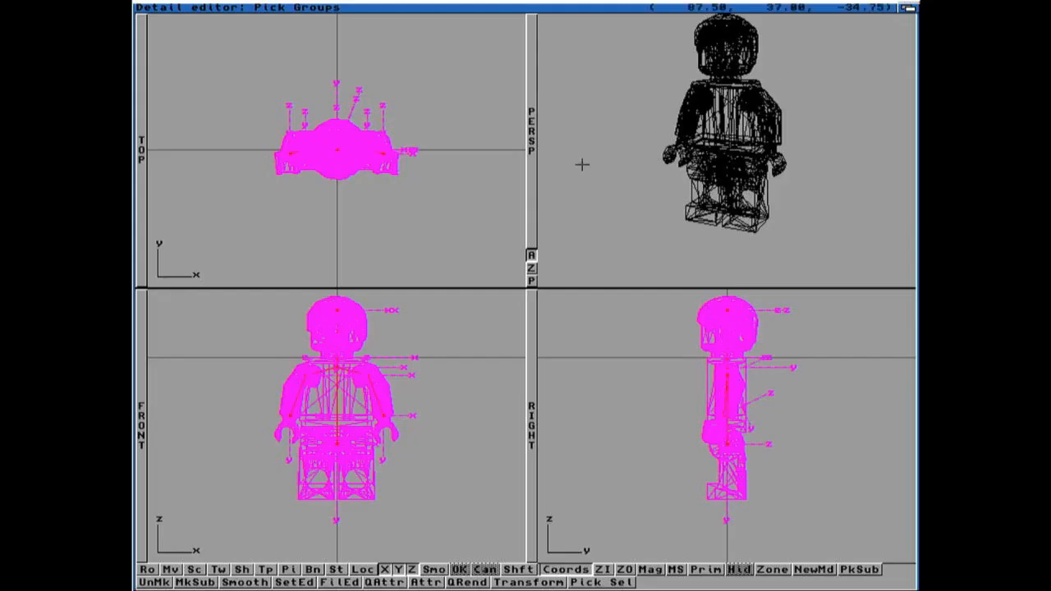
Step: Create a new state named Start for the minifigure with the Grouping data type
{"action": "left_click", "coordinate": [402, 206]}
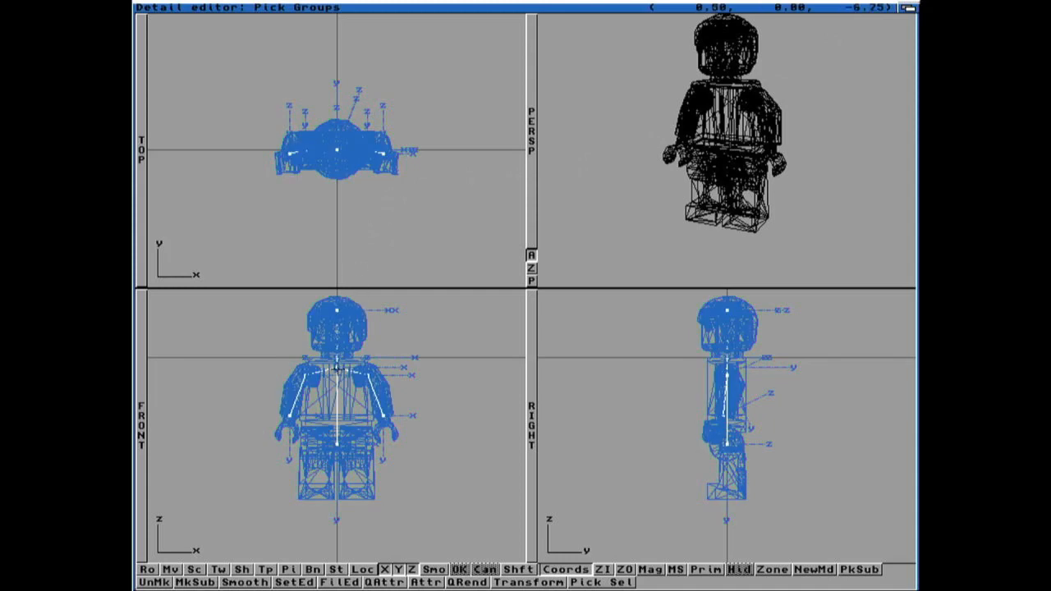
{"action": "left_click", "coordinate": [351, 368]}
{"action": "mouse_move", "coordinate": [374, 332]}
{"action": "right_mouse_down"}
{"action": "mouse_move", "coordinate": [479, 5]}
{"action": "mouse_move", "coordinate": [509, 16]}
{"action": "right_mouse_up"}
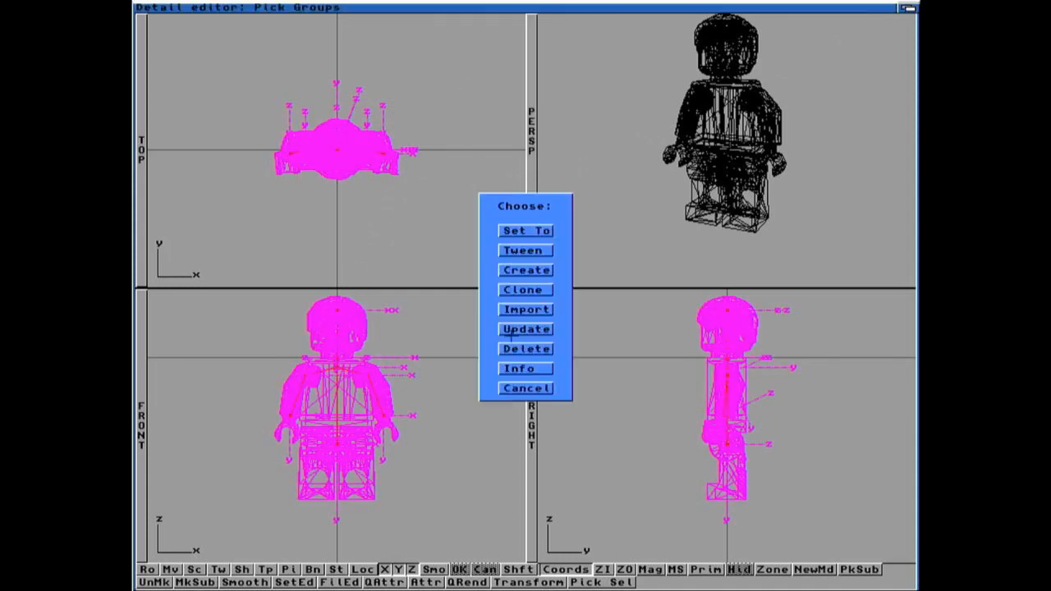
{"action": "left_click", "coordinate": [524, 270]}
{"action": "key", "text": "Delete"}
{"action": "key", "text": "Delete"}
{"action": "key", "text": "Delete"}
{"action": "key", "text": "Delete"}
{"action": "key", "text": "Delete"}
{"action": "key", "text": "Delete"}
{"action": "type", "text": "SStart"}
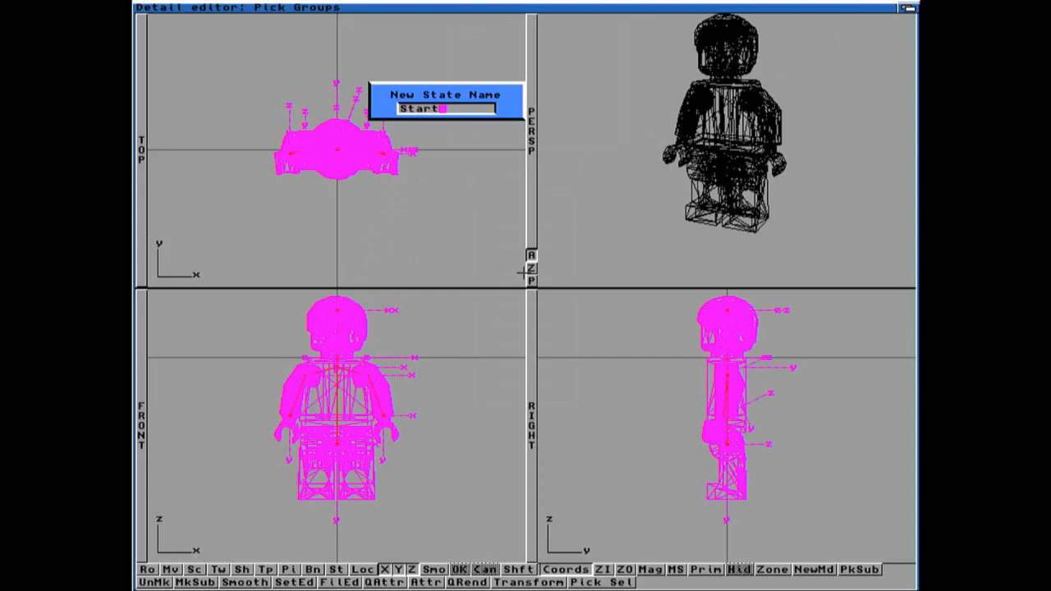
{"action": "key", "text": "Return"}
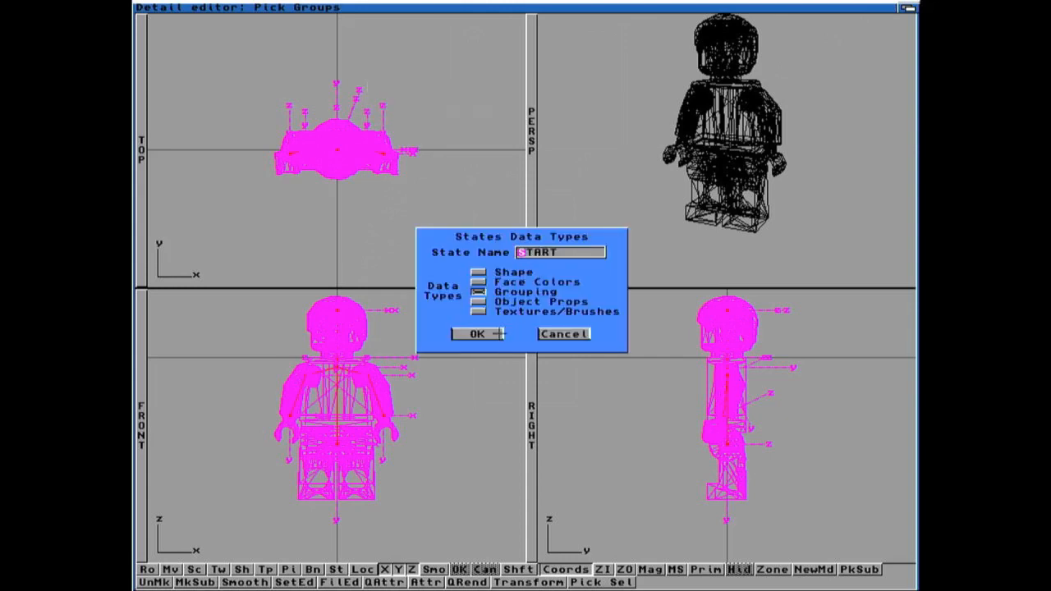
{"action": "left_click", "coordinate": [477, 333]}
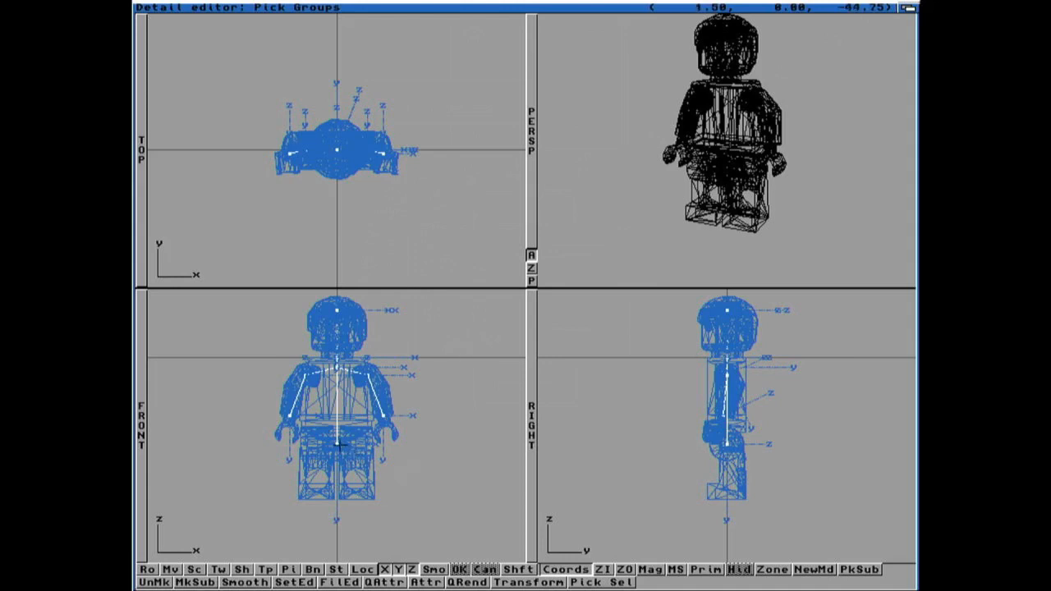
Step: Pick the leg on the negative X side and rotate it 36 degrees about X
{"action": "left_click", "coordinate": [337, 443]}
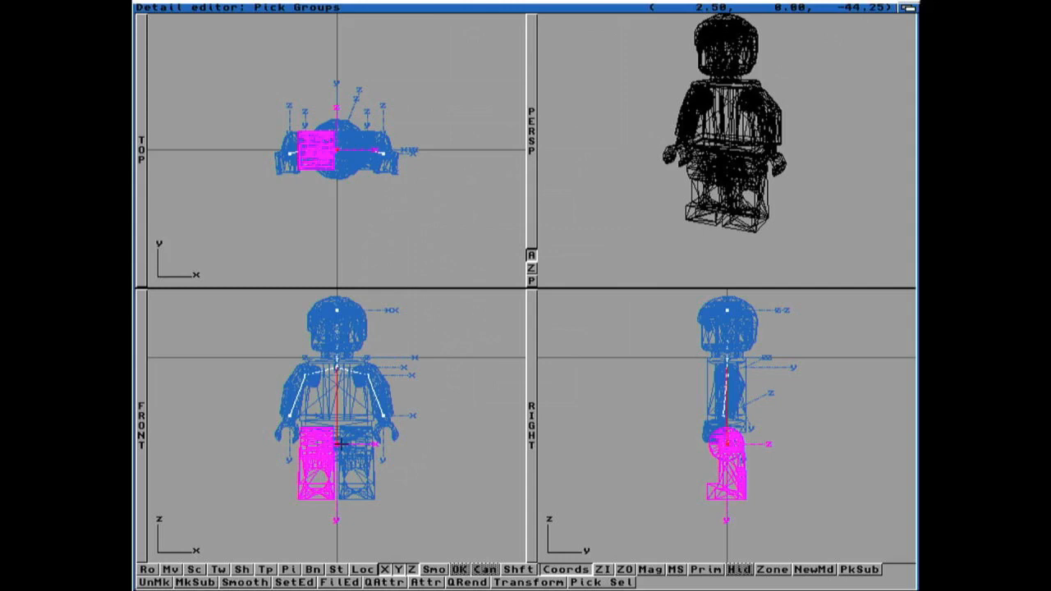
{"action": "key", "text": "super+t"}
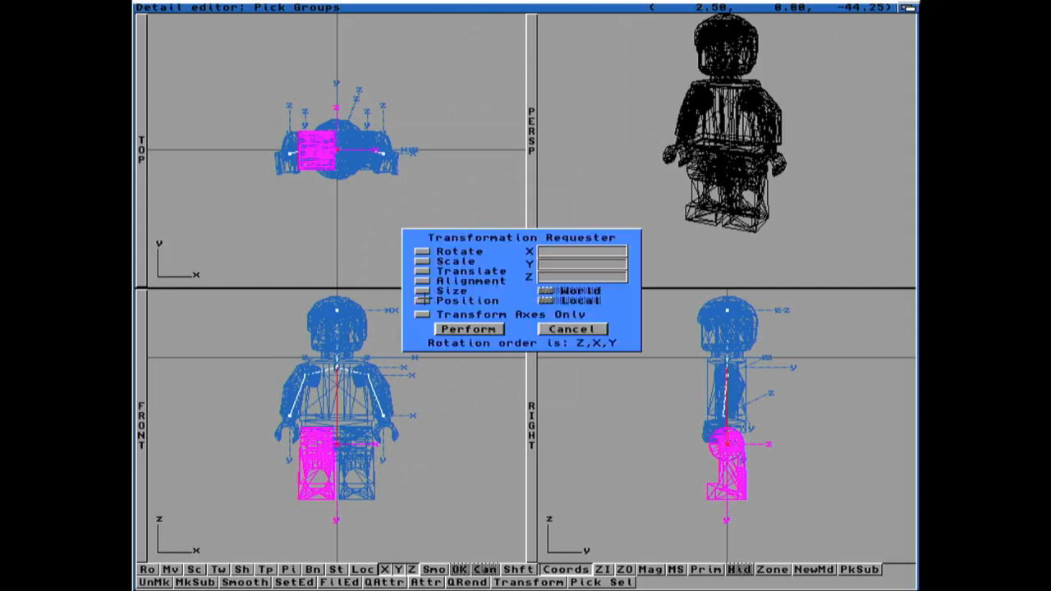
{"action": "left_click", "coordinate": [422, 251]}
{"action": "key", "text": "Delete"}
{"action": "type", "text": "36"}
{"action": "key", "text": "Return"}
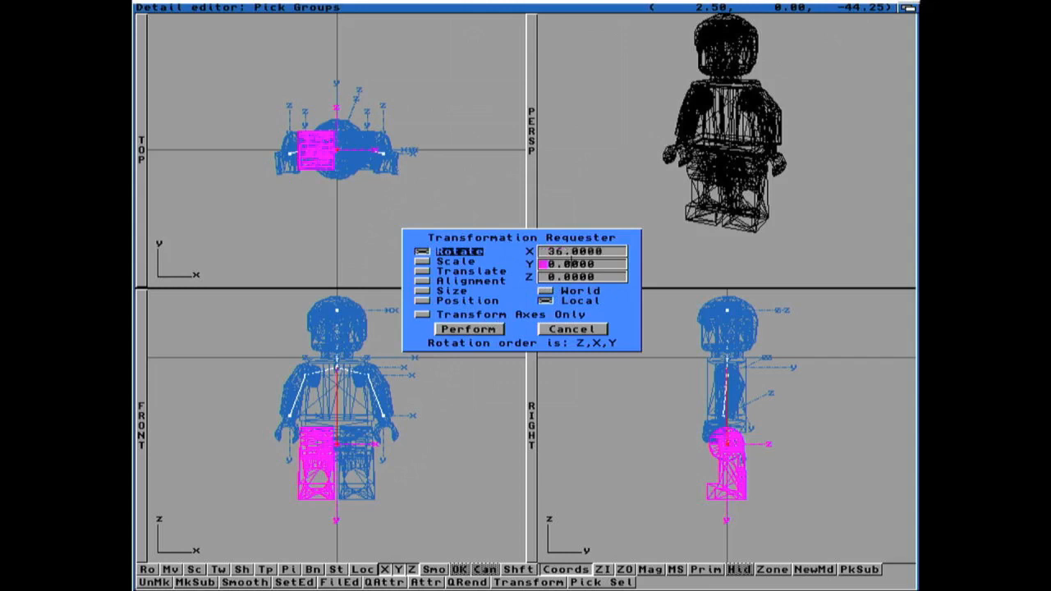
{"action": "left_click", "coordinate": [478, 329]}
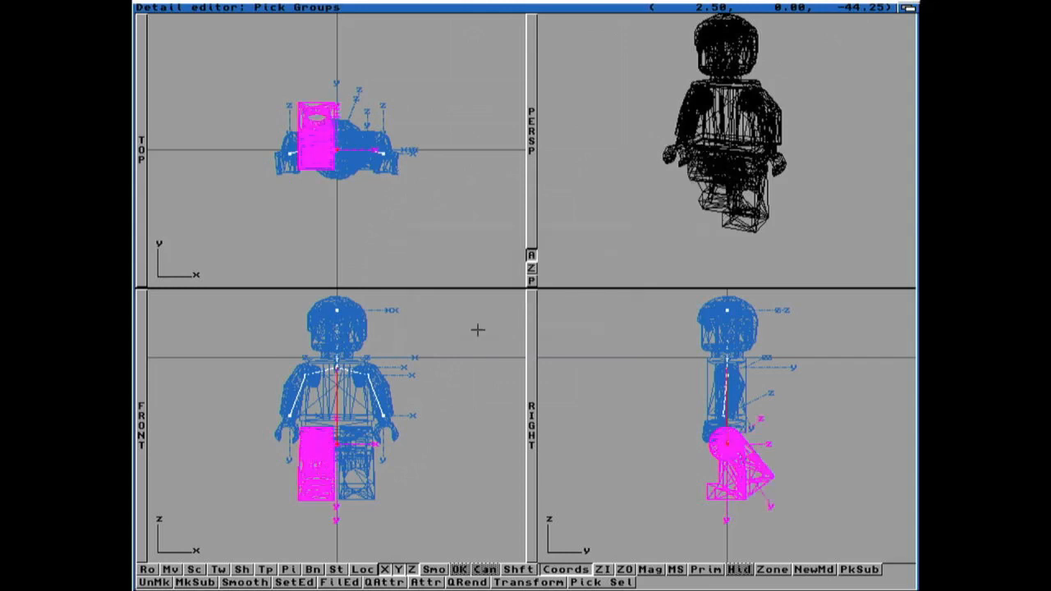
Step: Pick the other leg, JG, from the object list and rotate it -36 degrees about X
{"action": "key", "text": "super+f"}
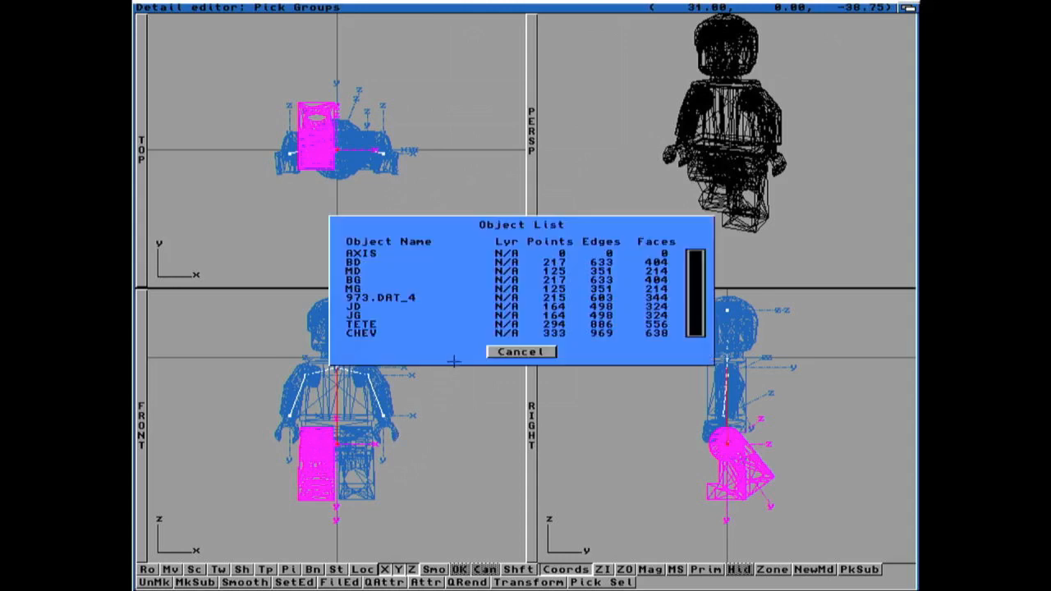
{"action": "left_click", "coordinate": [373, 312]}
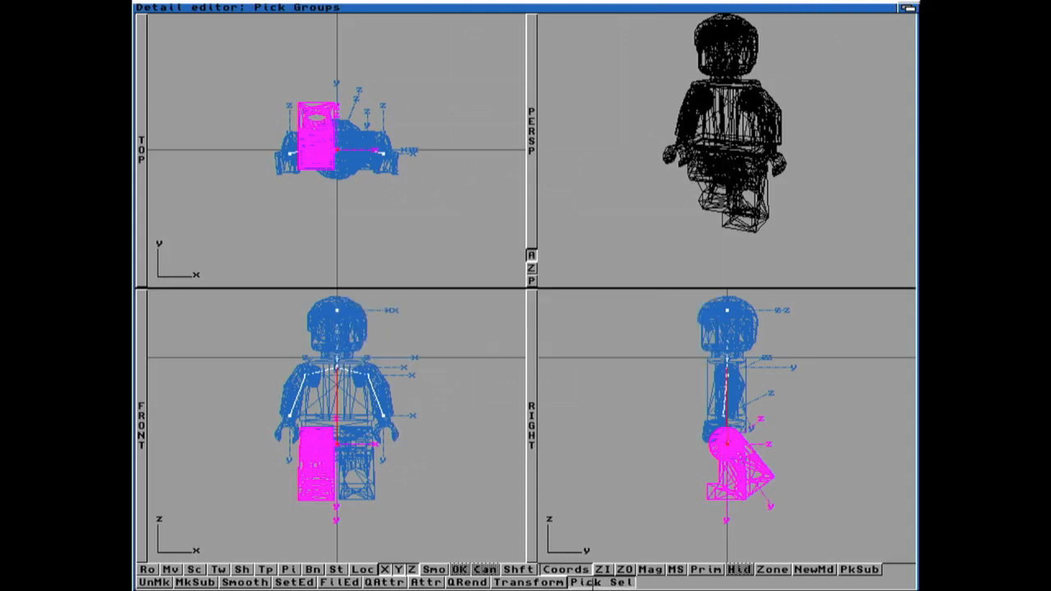
{"action": "left_click", "coordinate": [596, 582]}
{"action": "key", "text": "super+t"}
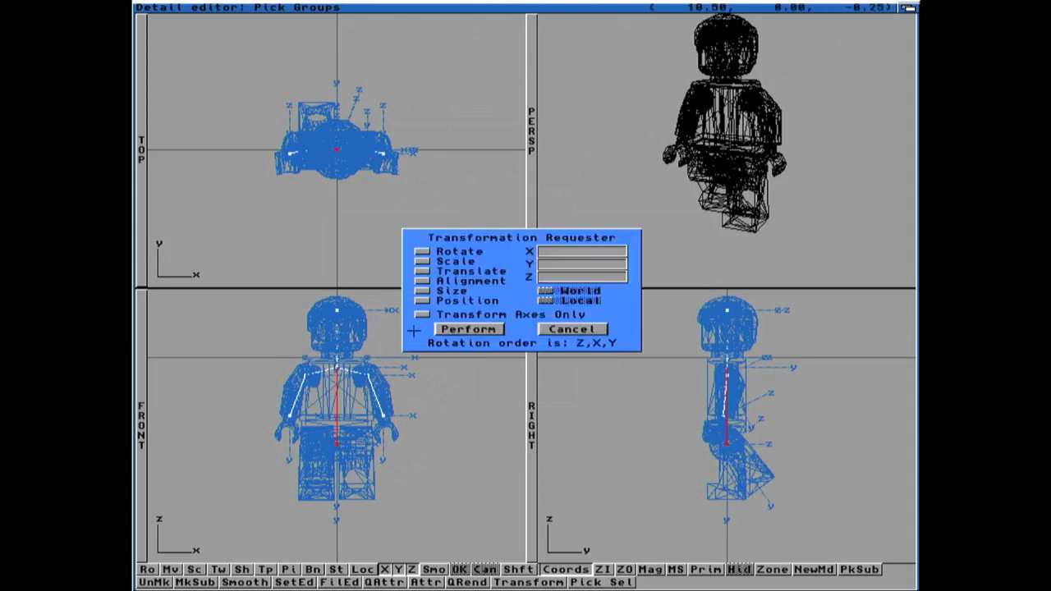
{"action": "left_click", "coordinate": [422, 251]}
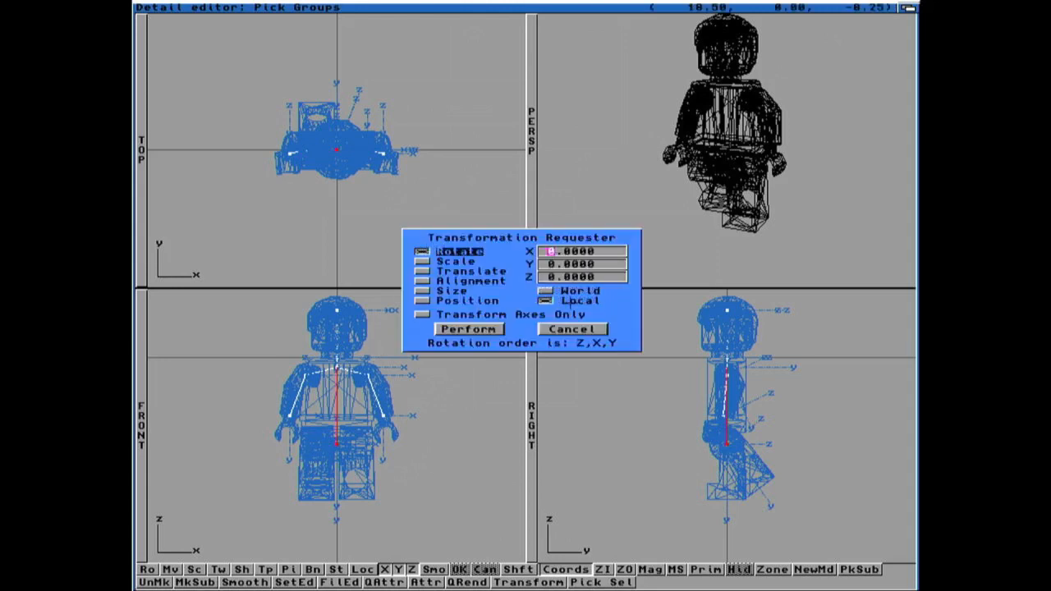
{"action": "key", "text": "Delete"}
{"action": "type", "text": "-36"}
{"action": "left_click", "coordinate": [484, 328]}
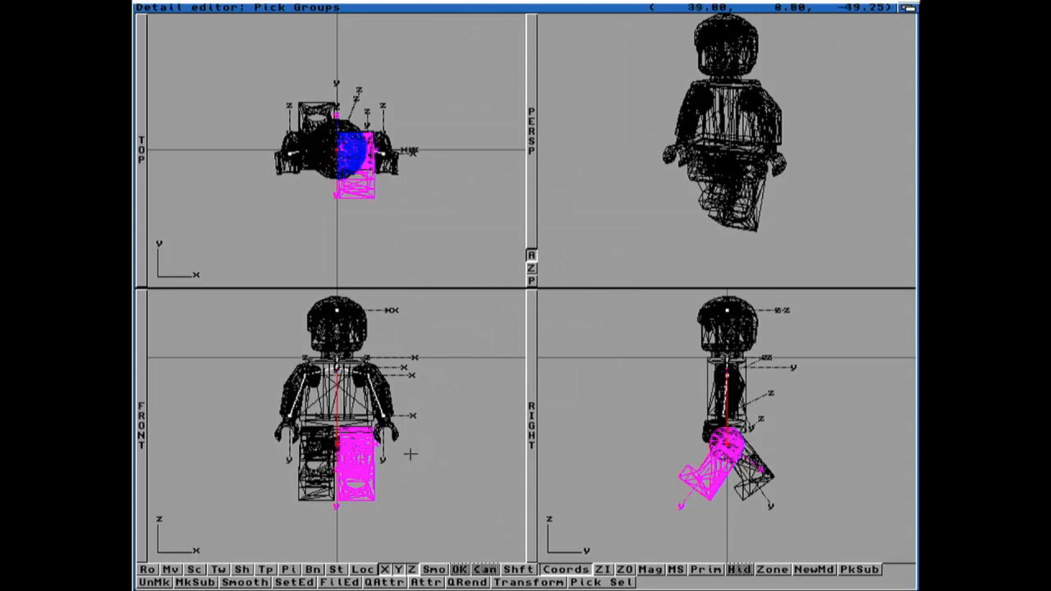
Step: Pick the arm on the positive X side and rotate it 25 degrees about X
{"action": "left_click", "coordinate": [445, 375]}
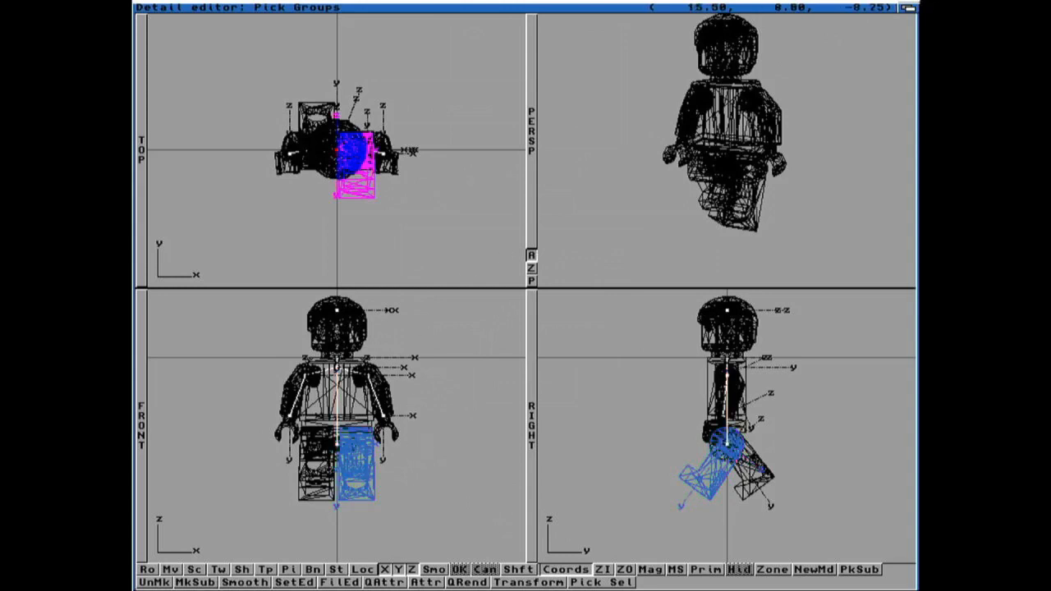
{"action": "key", "text": "F8"}
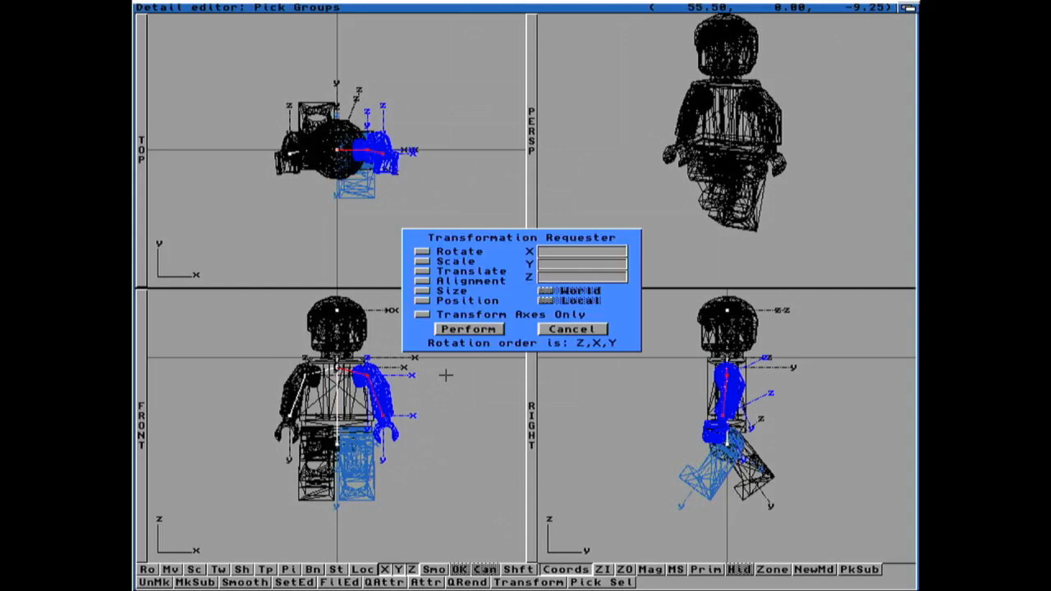
{"action": "left_click", "coordinate": [459, 254]}
{"action": "left_click", "coordinate": [543, 251]}
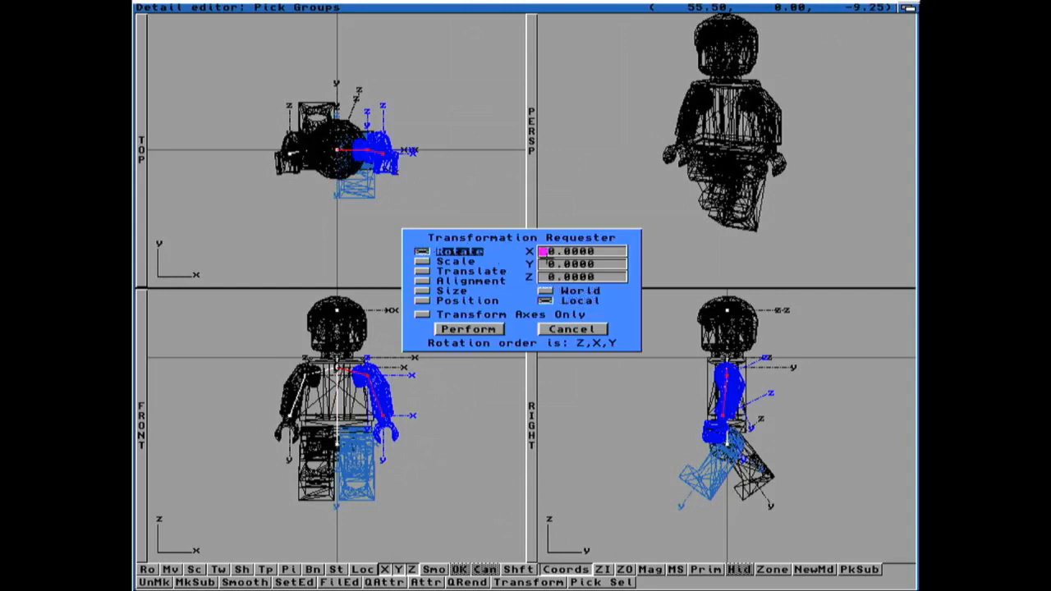
{"action": "left_click", "coordinate": [552, 251]}
{"action": "key", "text": "Delete"}
{"action": "type", "text": "25"}
{"action": "key", "text": "Tab"}
{"action": "left_click", "coordinate": [494, 329]}
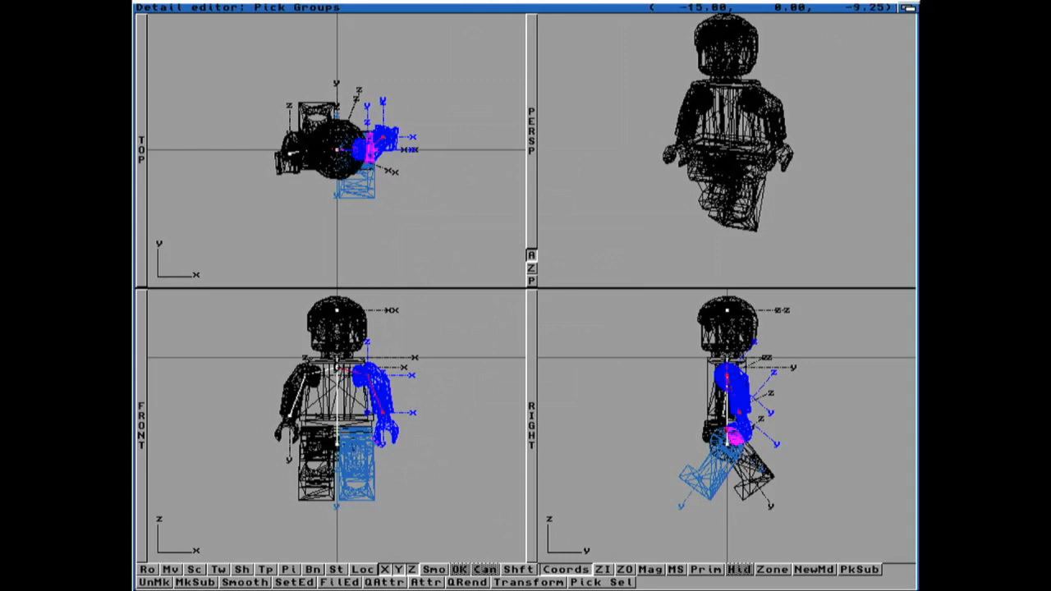
Step: Pick the opposite arm and rotate it -25 degrees about X
{"action": "left_click", "coordinate": [302, 376]}
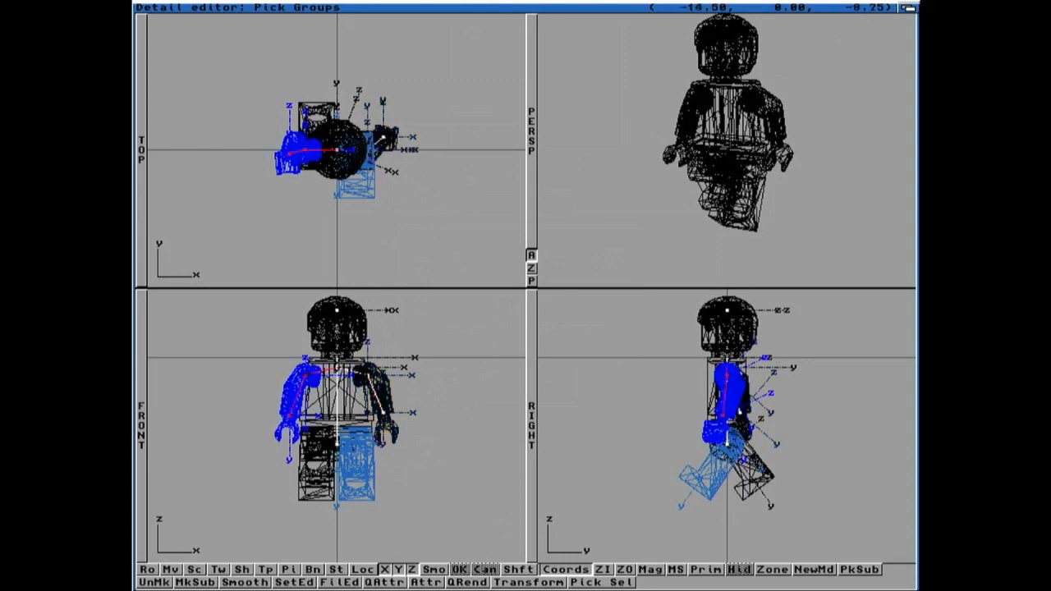
{"action": "key", "text": "super+t"}
{"action": "left_click", "coordinate": [421, 250]}
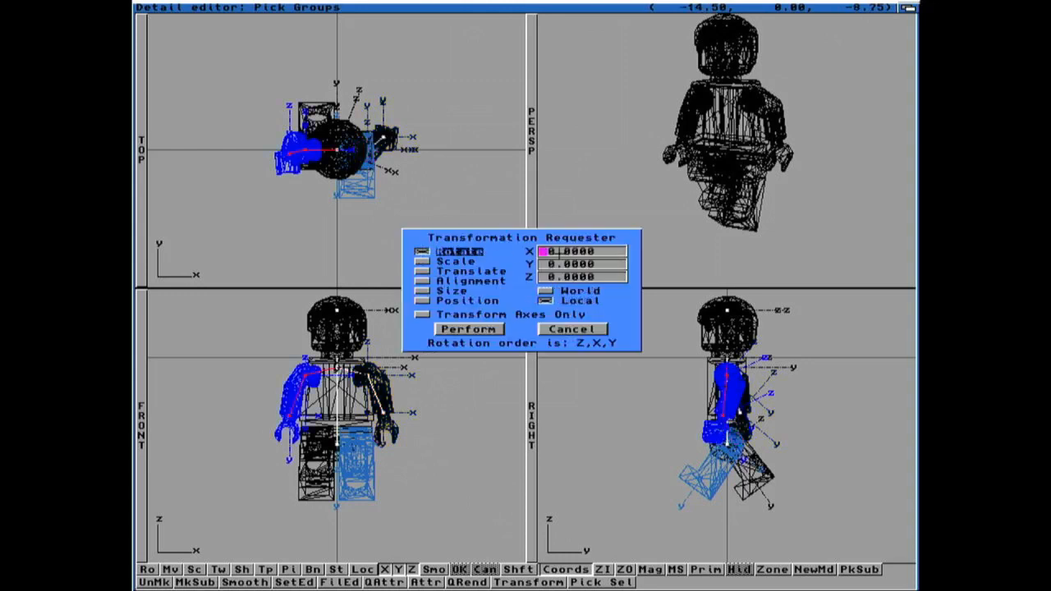
{"action": "key", "text": "Delete"}
{"action": "type", "text": "-25"}
{"action": "left_click", "coordinate": [481, 330]}
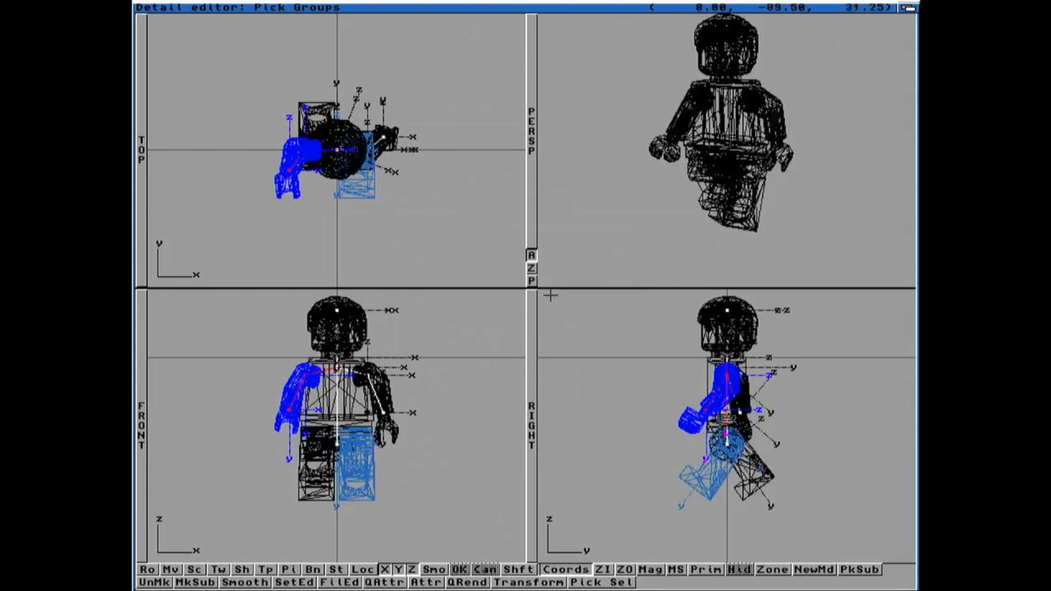
Step: Quick-render the posed minifigure with the default lighting
{"action": "left_click", "coordinate": [469, 582]}
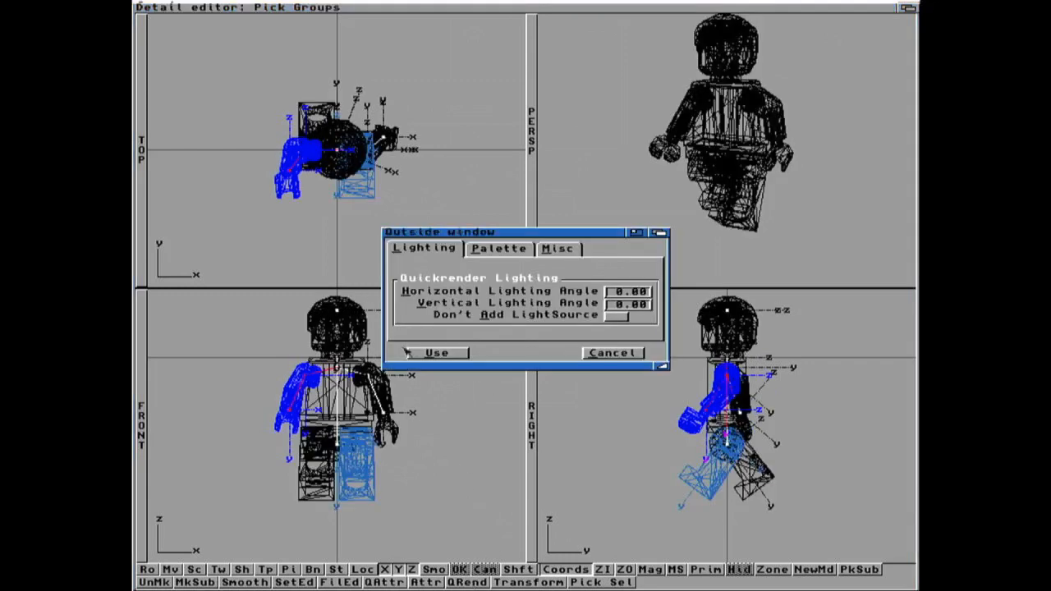
{"action": "left_click", "coordinate": [435, 352]}
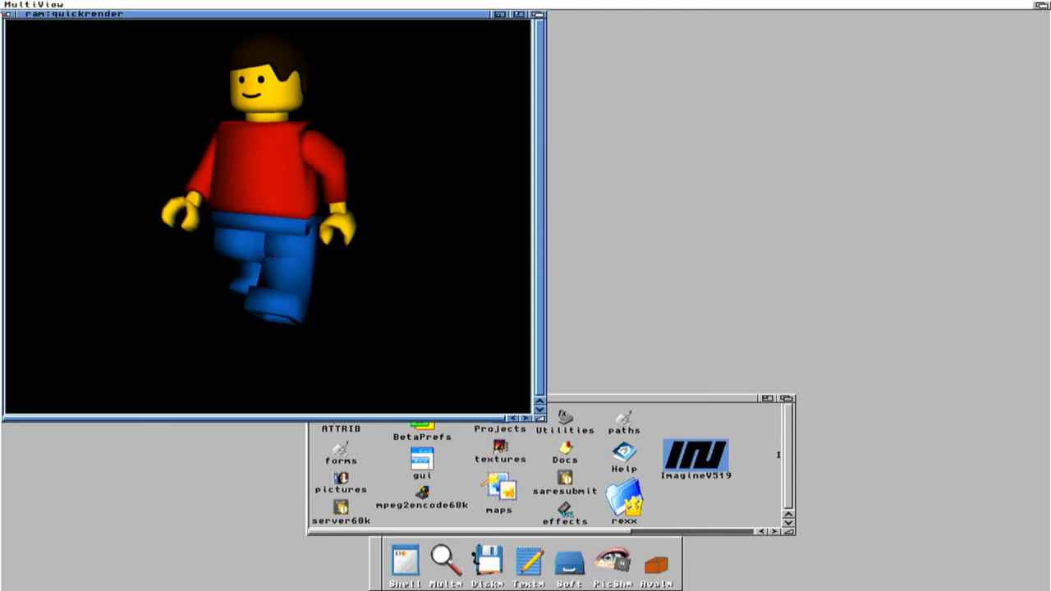
Step: Close the render view and create a new state named STEP1 storing Grouping data
{"action": "left_click", "coordinate": [8, 14]}
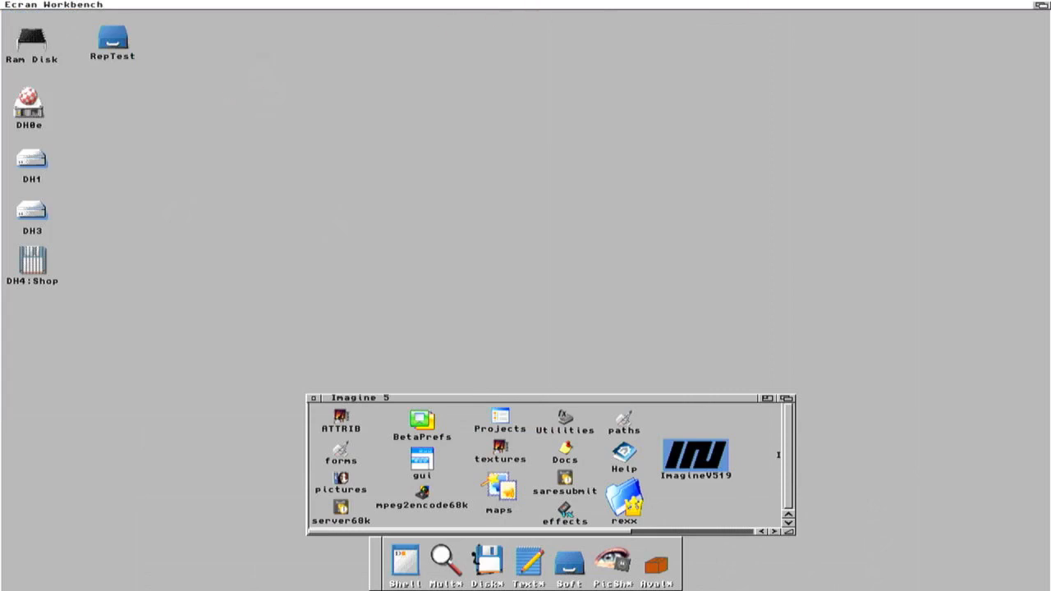
{"action": "left_click", "coordinate": [1039, 5]}
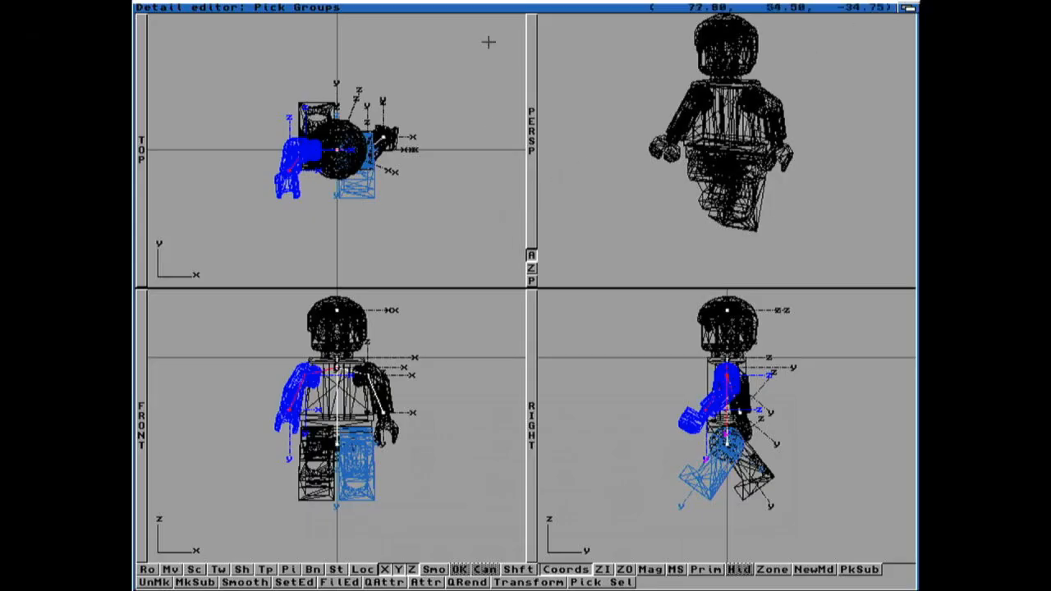
{"action": "right_click_drag", "start_coordinate": [471, 15], "coordinate": [486, 19]}
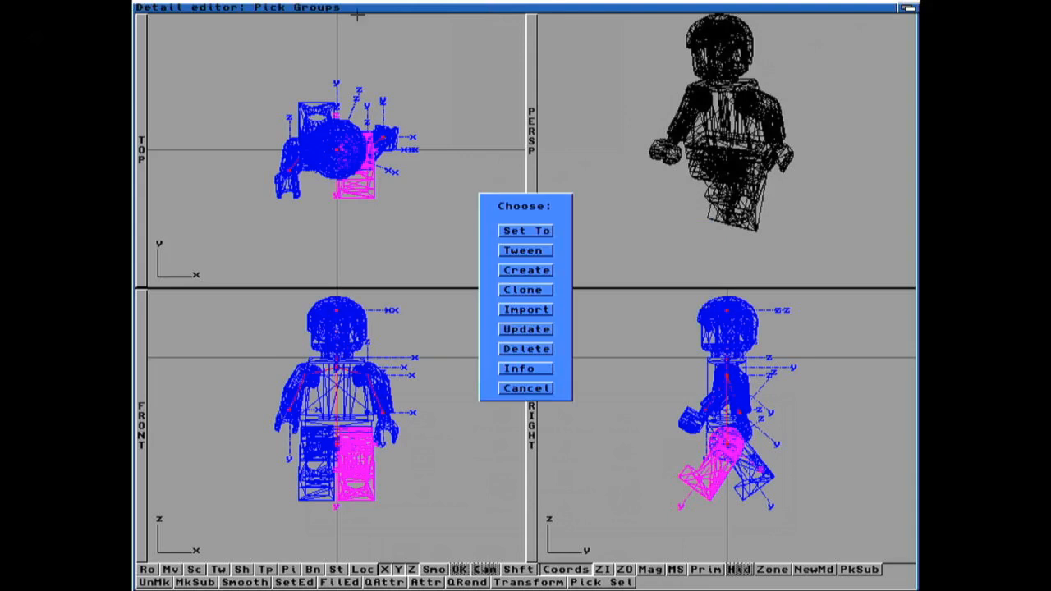
{"action": "left_click", "coordinate": [522, 270]}
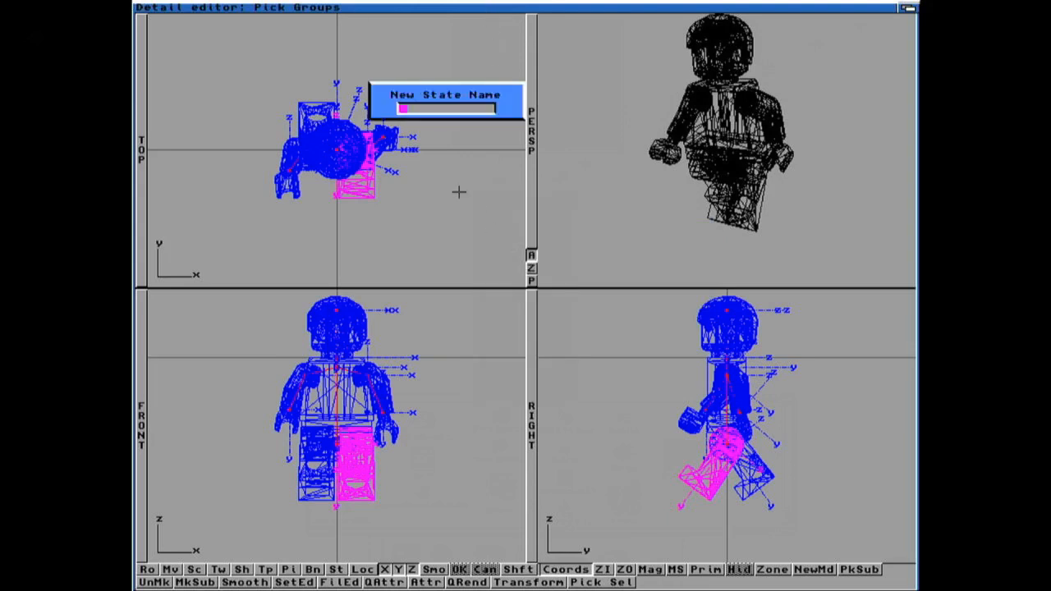
{"action": "type", "text": "step1"}
{"action": "key", "text": "Return"}
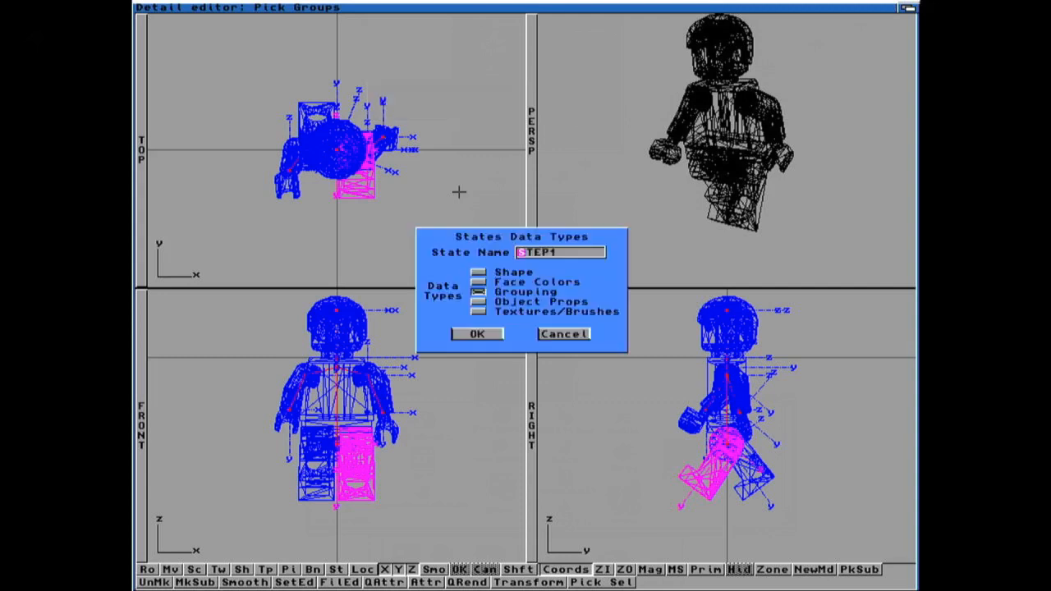
{"action": "left_click", "coordinate": [478, 333]}
Step: Set the minifigure back to the START state
{"action": "right_click_drag", "start_coordinate": [481, 329], "coordinate": [479, 16]}
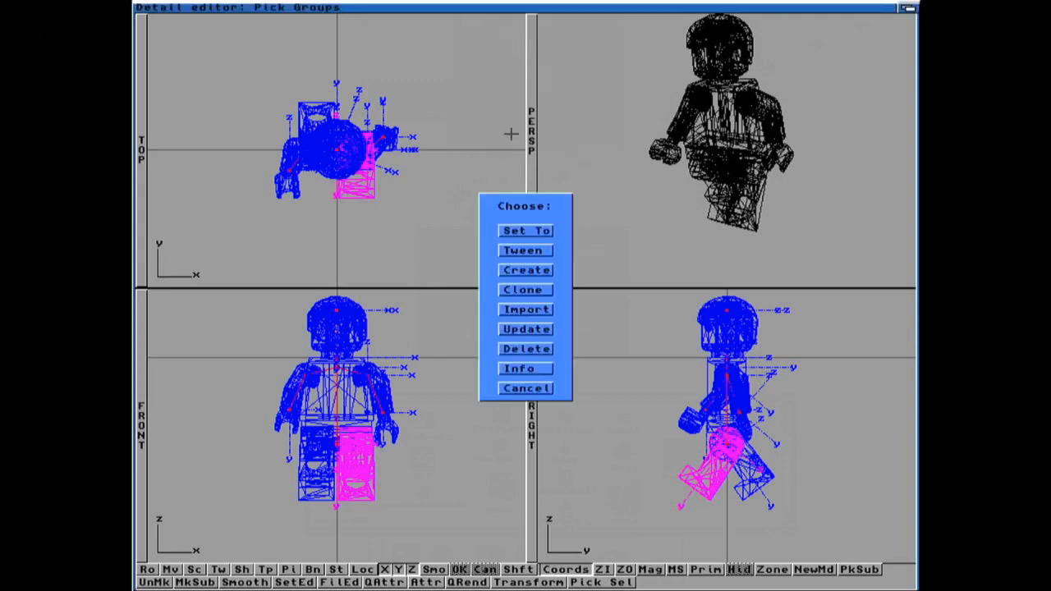
{"action": "left_click", "coordinate": [513, 233]}
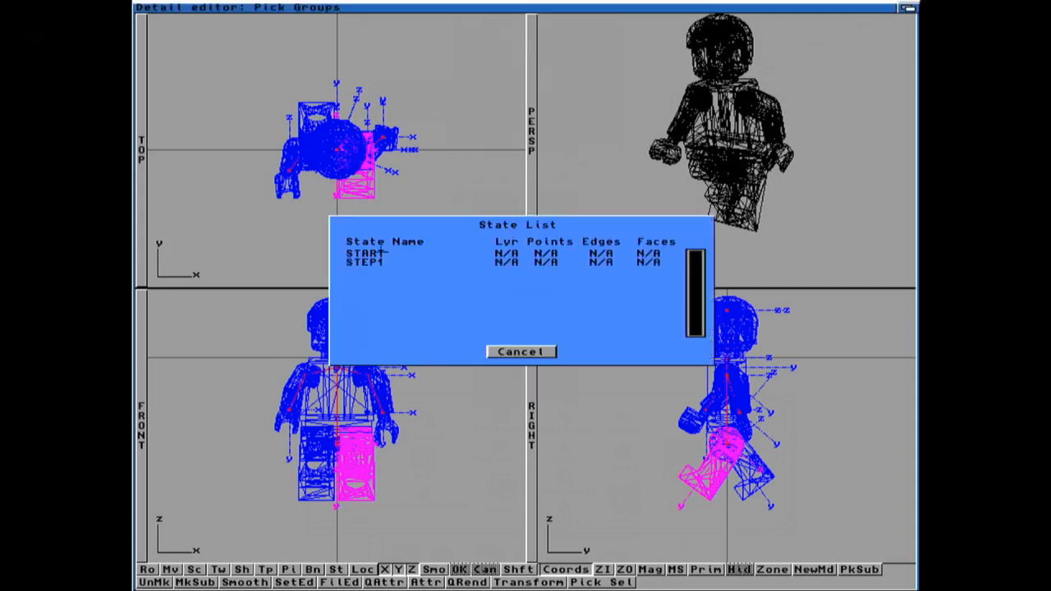
{"action": "left_click", "coordinate": [389, 253]}
{"action": "left_click", "coordinate": [475, 333]}
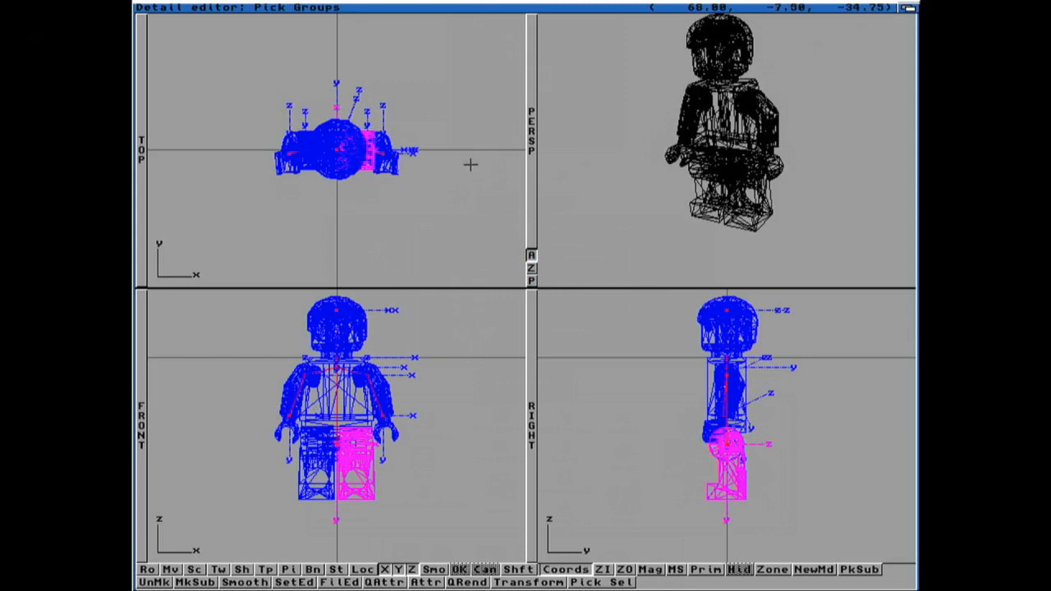
Step: Pick the leg on the positive X side and rotate it 36 degrees about X
{"action": "left_click", "coordinate": [463, 433]}
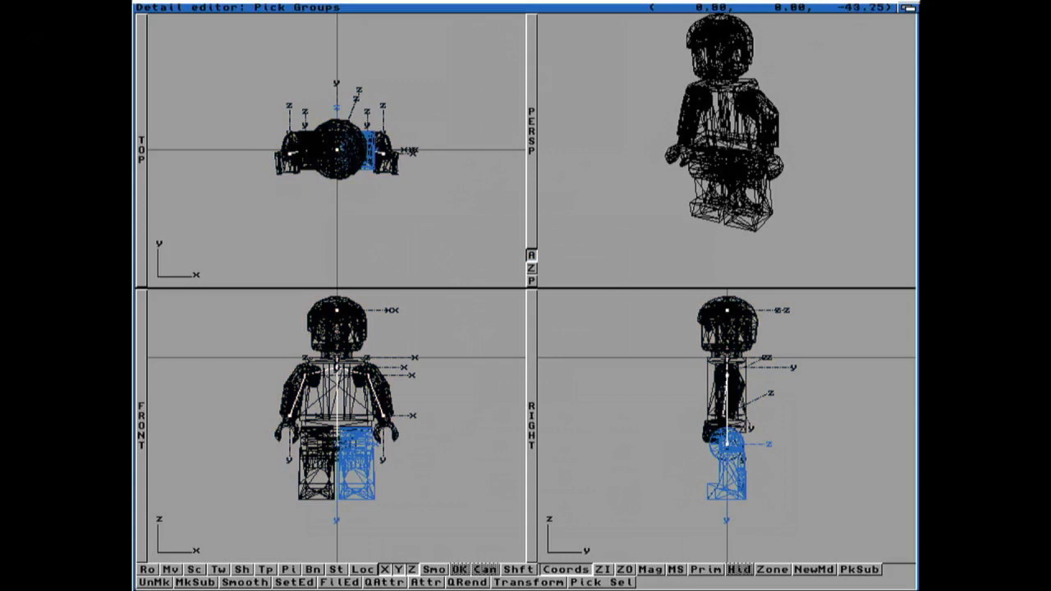
{"action": "left_click", "coordinate": [337, 444]}
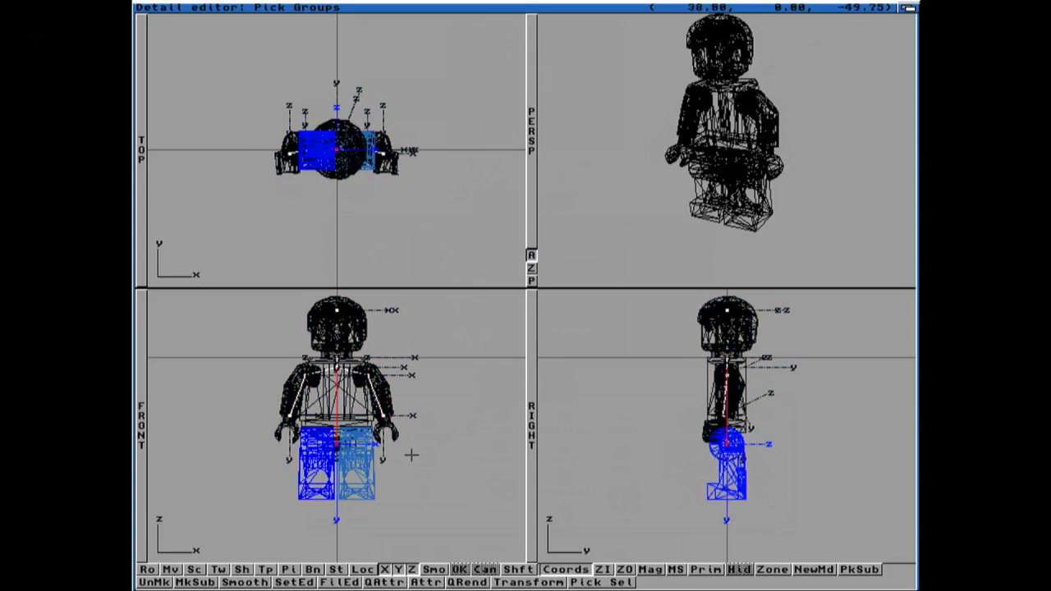
{"action": "left_click", "coordinate": [414, 517]}
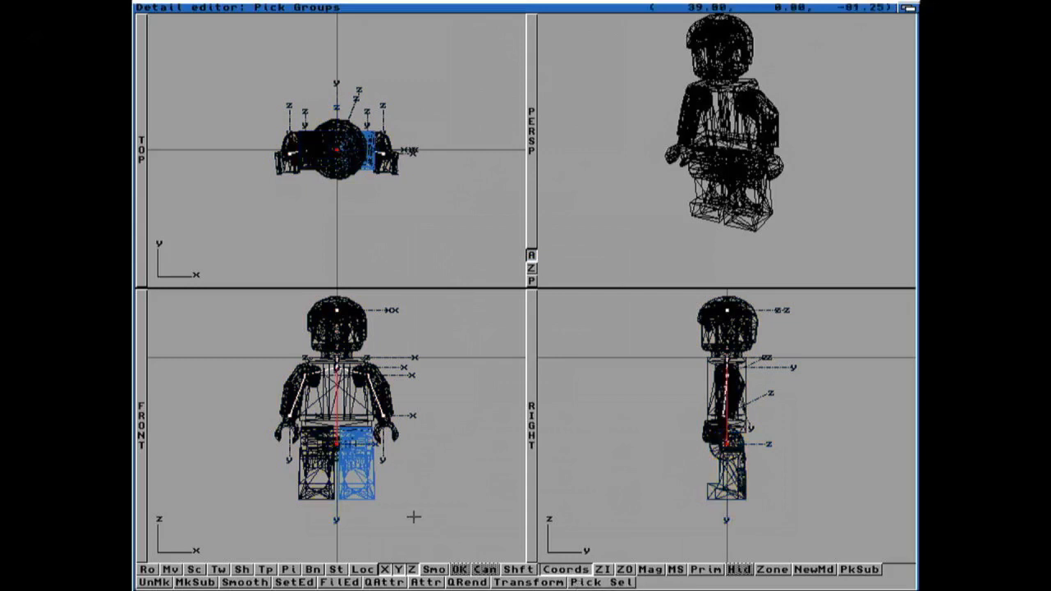
{"action": "key", "text": "F1"}
{"action": "key", "text": "super+t"}
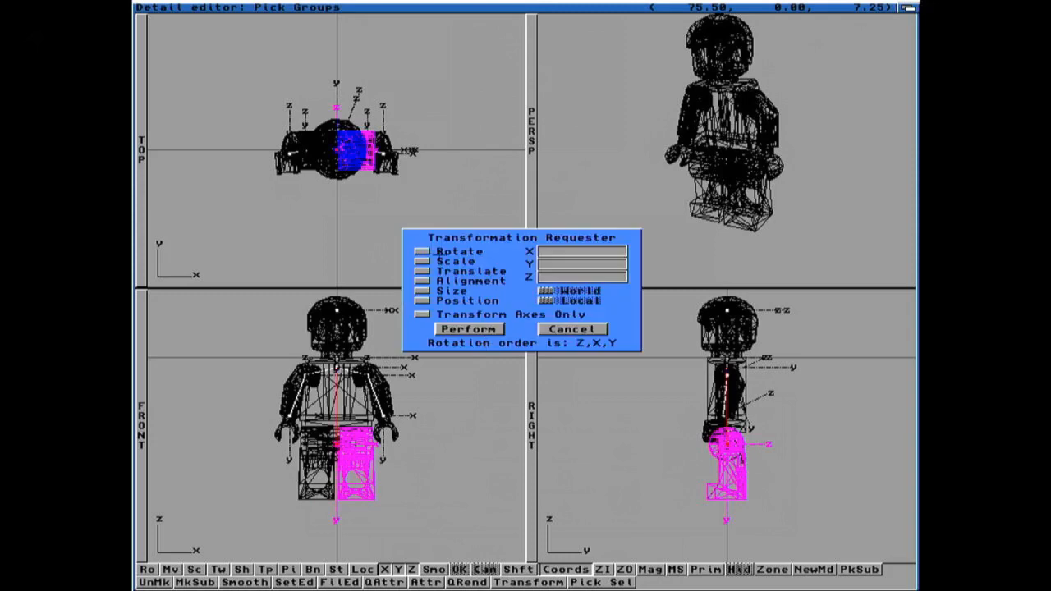
{"action": "left_click", "coordinate": [423, 251]}
{"action": "type", "text": "39"}
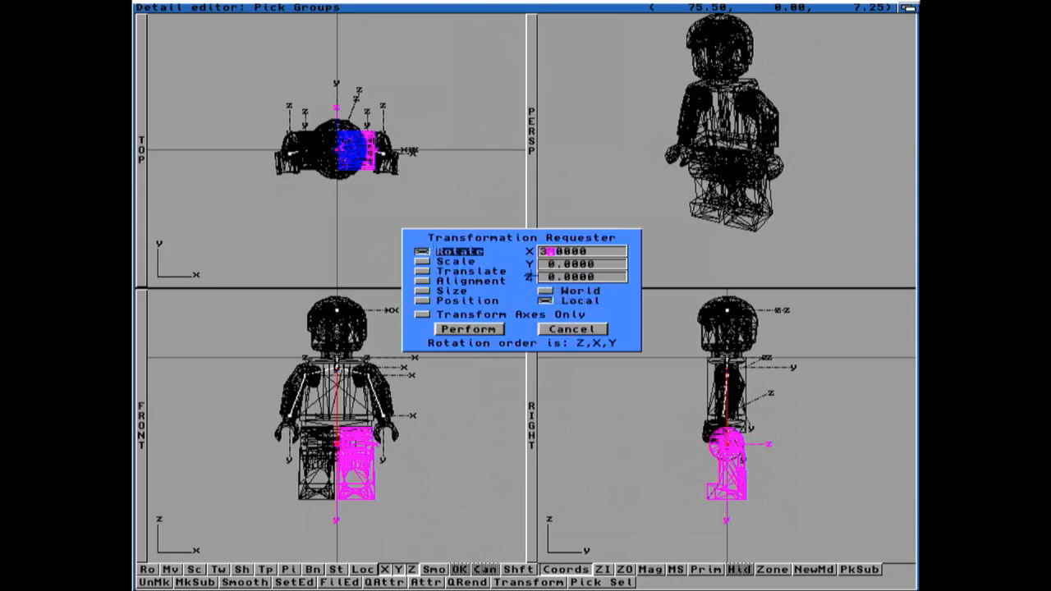
{"action": "type", "text": "6"}
{"action": "key", "text": "Return"}
{"action": "left_click", "coordinate": [554, 253]}
{"action": "key", "text": "Delete"}
{"action": "key", "text": "Delete"}
{"action": "key", "text": "Delete"}
{"action": "key", "text": "Delete"}
{"action": "key", "text": "Delete"}
{"action": "key", "text": "Delete"}
{"action": "key", "text": "Delete"}
{"action": "key", "text": "Delete"}
{"action": "type", "text": "36."}
{"action": "key", "text": "Return"}
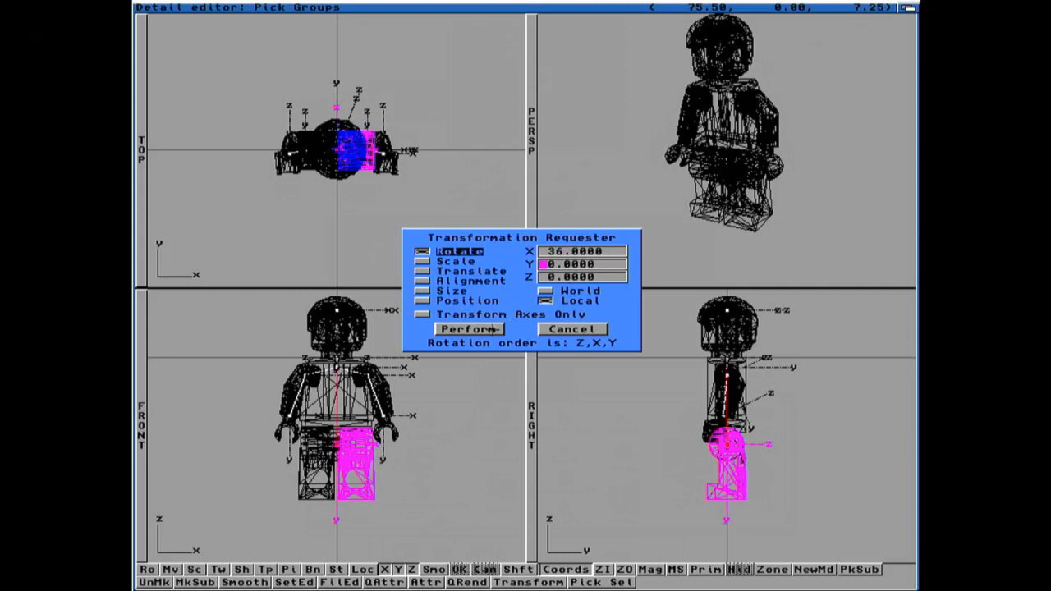
{"action": "left_click", "coordinate": [491, 329]}
Step: Pick the other leg and rotate it -36 degrees about X
{"action": "key", "text": "super+f"}
{"action": "left_click", "coordinate": [371, 312]}
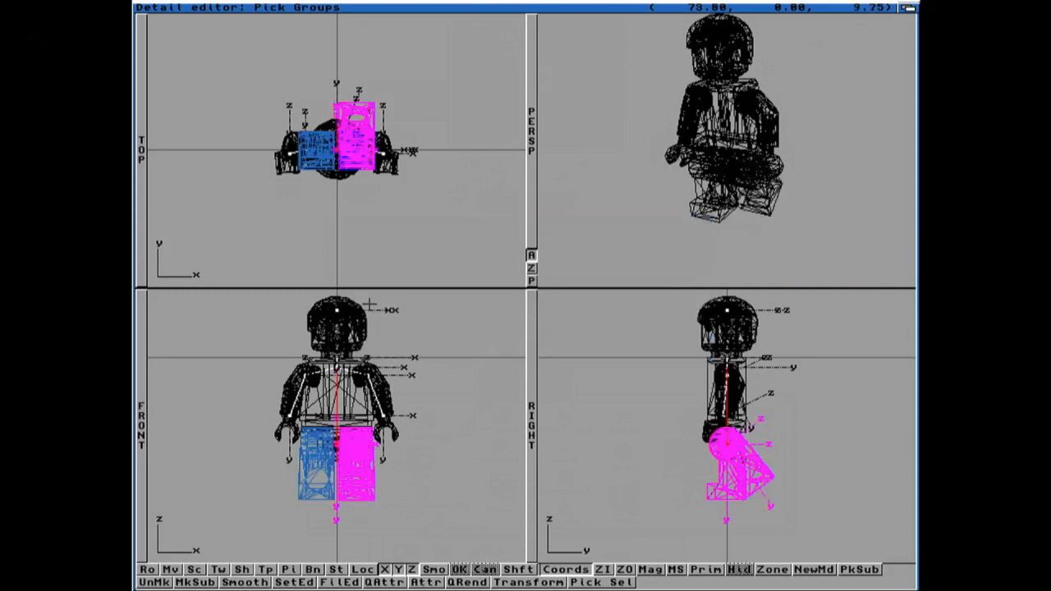
{"action": "left_click", "coordinate": [607, 581]}
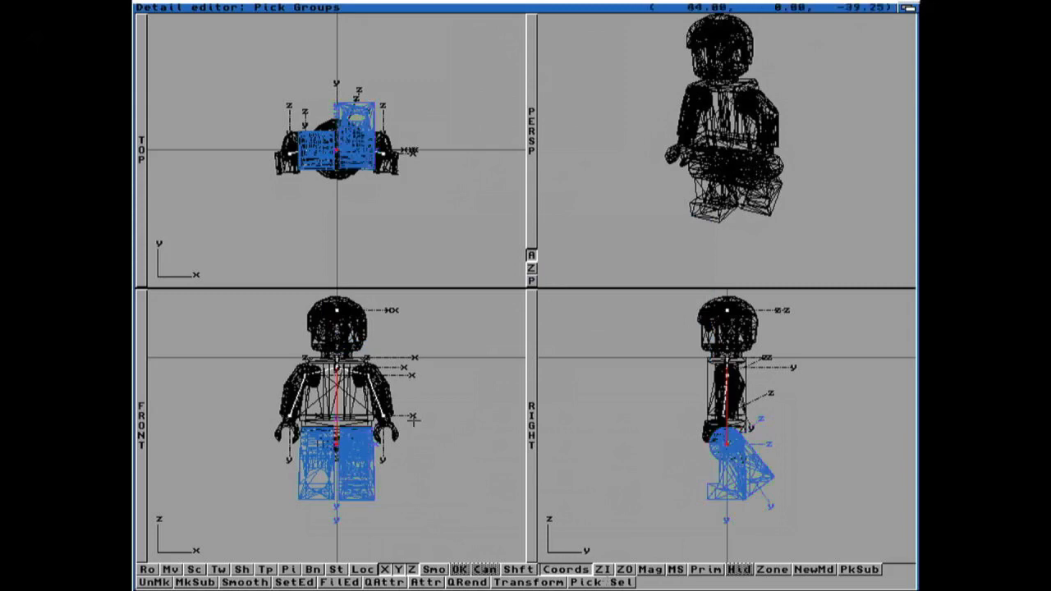
{"action": "key", "text": "super+t"}
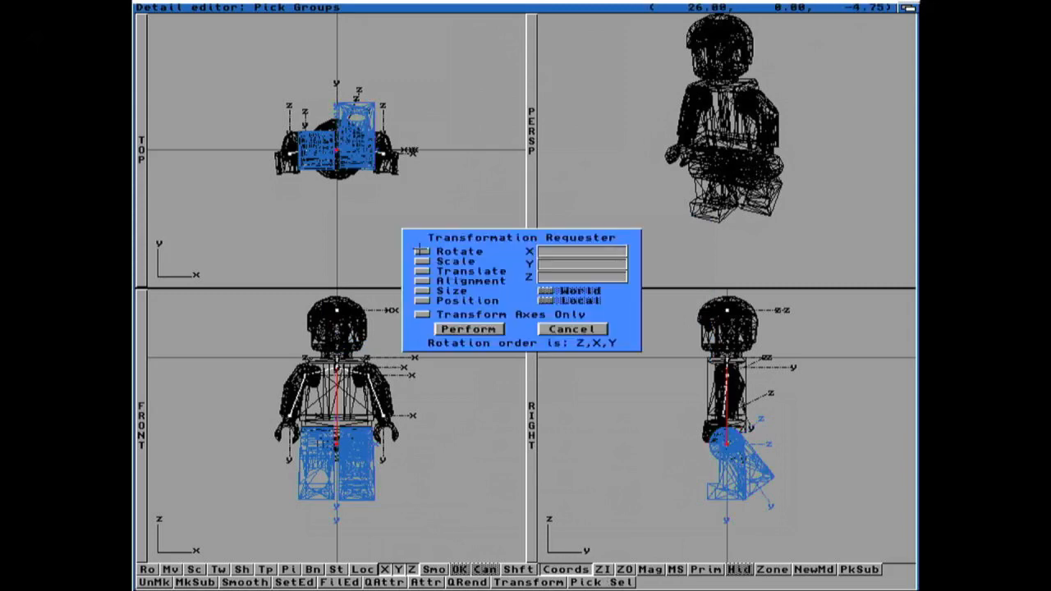
{"action": "left_click", "coordinate": [421, 250]}
{"action": "type", "text": "-360.0000"}
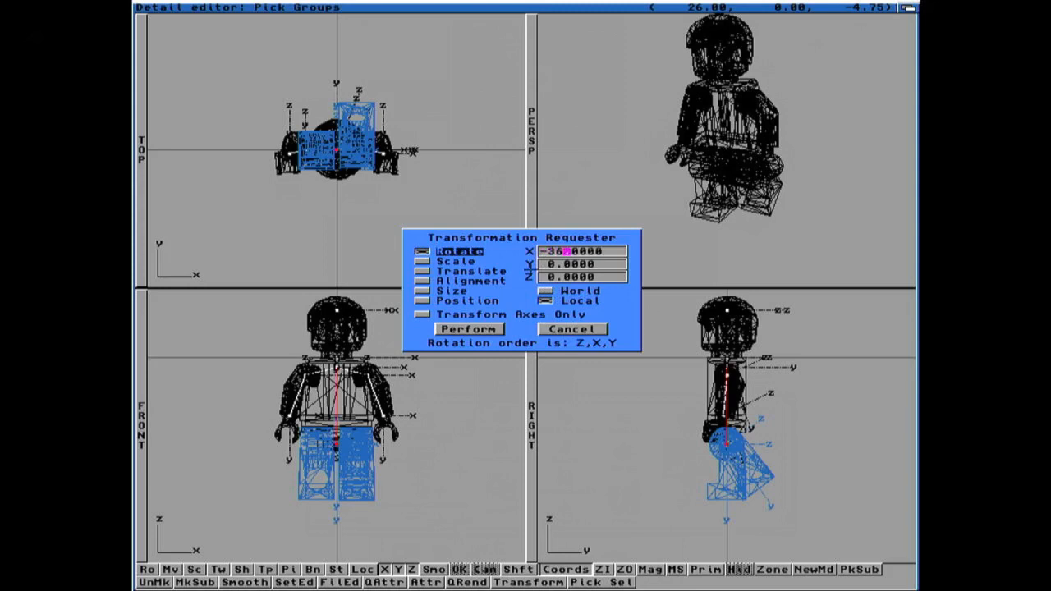
{"action": "key", "text": "Return"}
{"action": "left_click", "coordinate": [466, 329]}
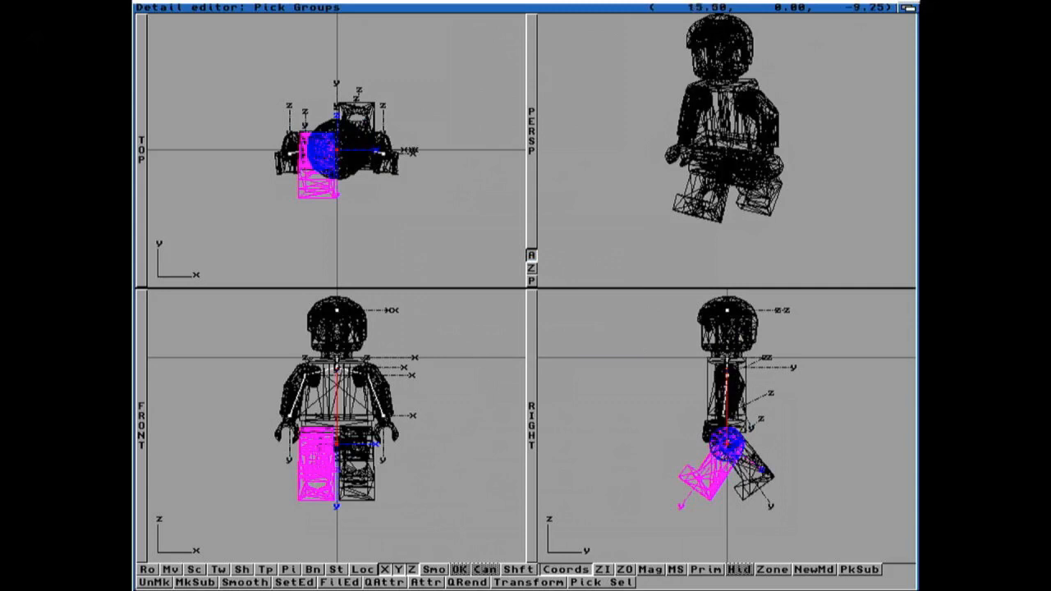
Step: Pick the arm on the positive X side and rotate it 25 degrees about X
{"action": "left_click", "coordinate": [368, 375]}
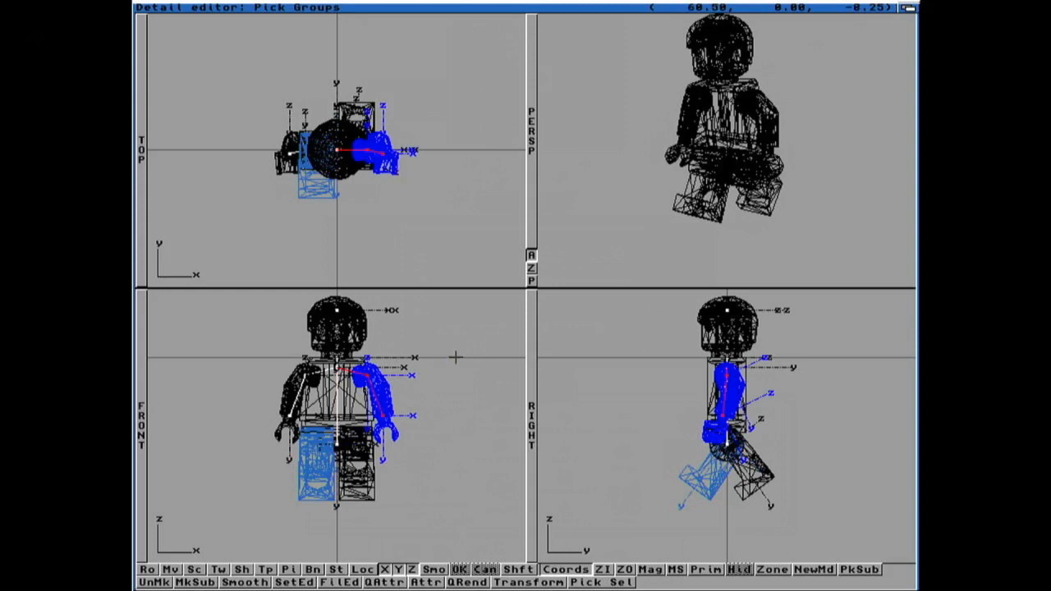
{"action": "key", "text": "super+t"}
{"action": "left_click", "coordinate": [422, 252]}
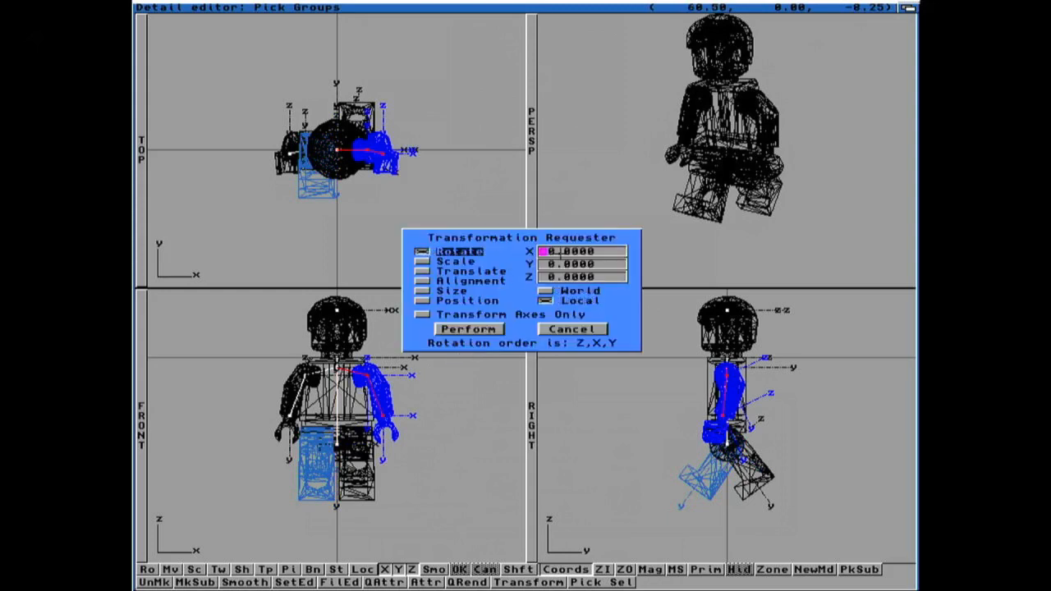
{"action": "type", "text": "25"}
{"action": "key", "text": "Tab"}
{"action": "left_click", "coordinate": [467, 328]}
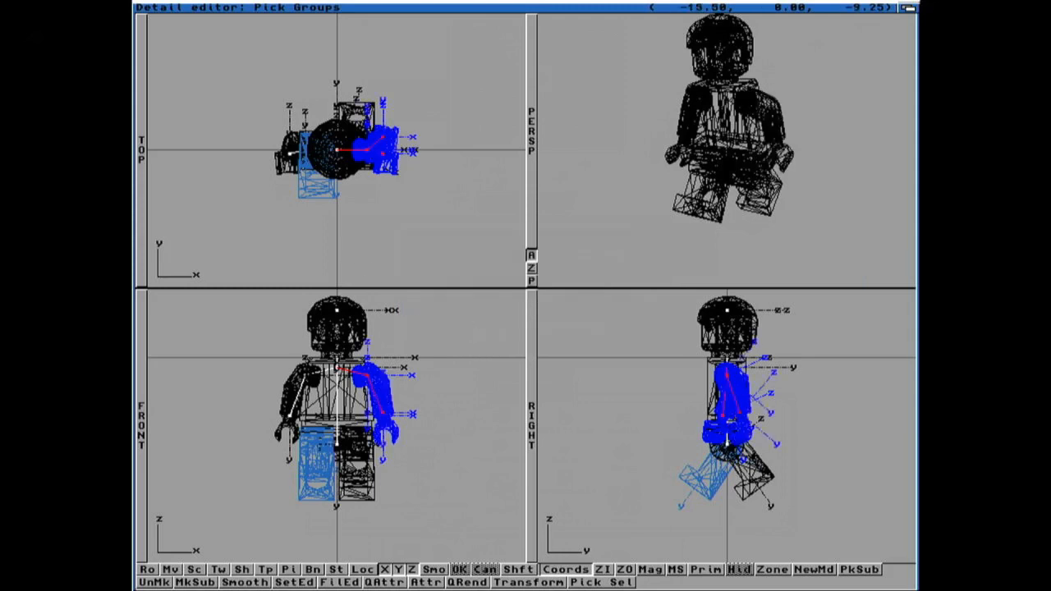
Step: Pick the opposite arm and rotate it -25 degrees about X
{"action": "left_click", "coordinate": [306, 375]}
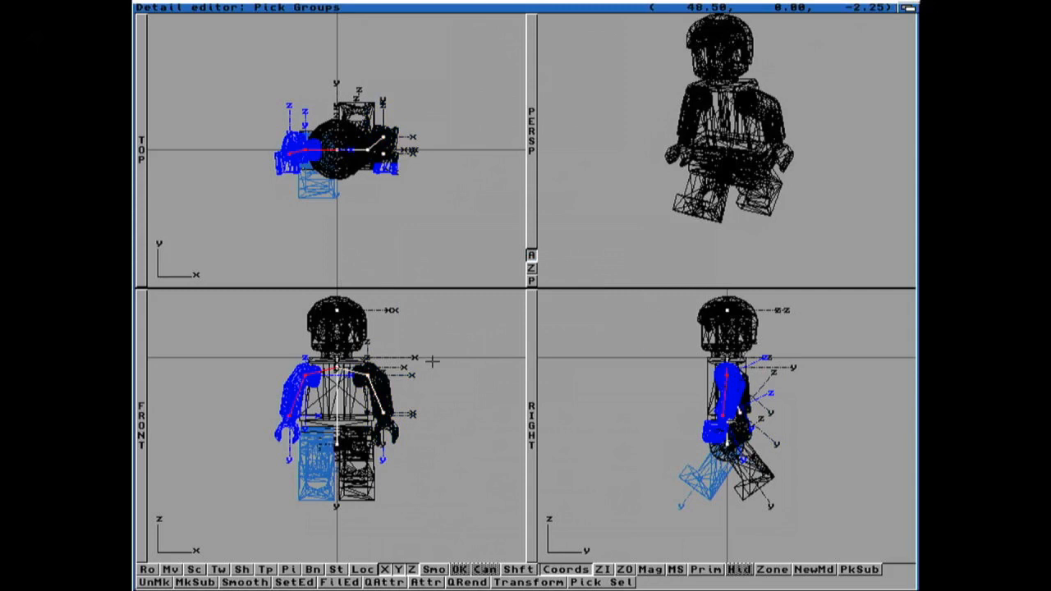
{"action": "key", "text": "super+t"}
{"action": "left_click", "coordinate": [428, 253]}
{"action": "type", "text": "-25"}
{"action": "key", "text": "Return"}
{"action": "left_click", "coordinate": [467, 329]}
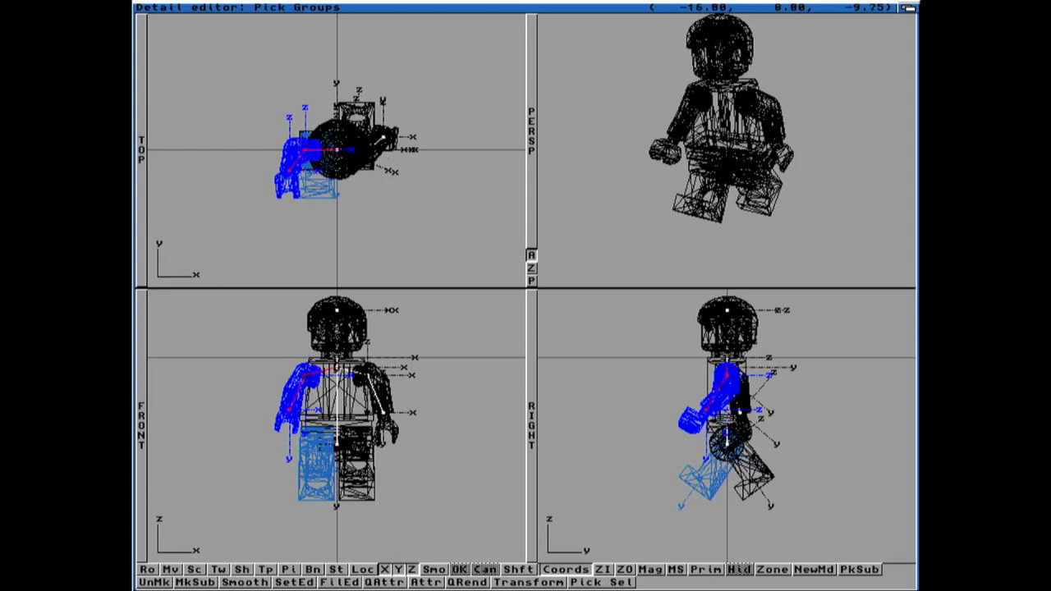
Step: Rotate the same arm a further 50 degrees about X
{"action": "key", "text": "super+t"}
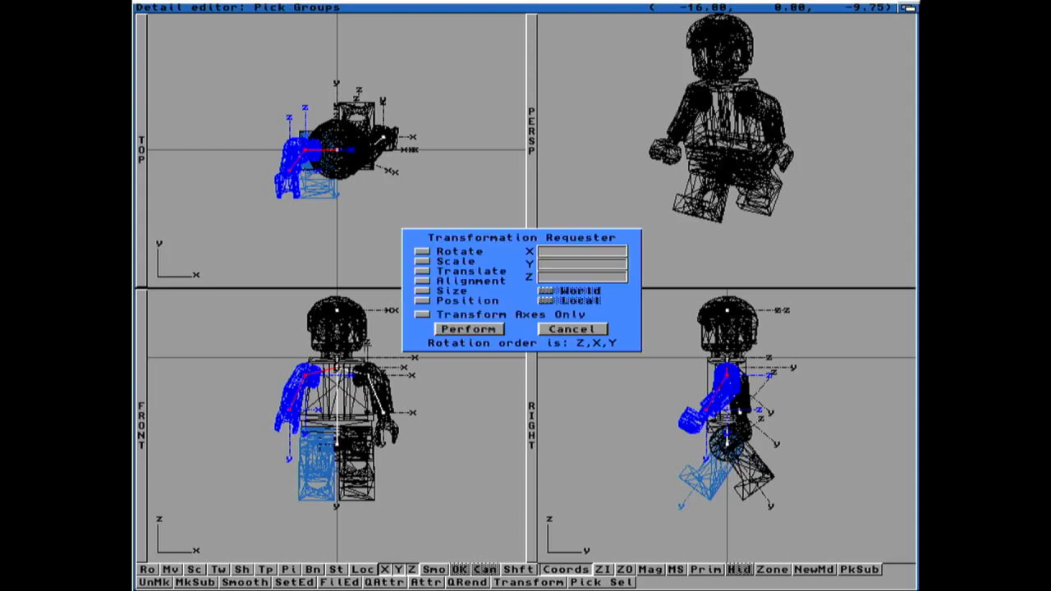
{"action": "left_click", "coordinate": [420, 252]}
{"action": "type", "text": "5"}
{"action": "key", "text": "Return"}
{"action": "left_click", "coordinate": [469, 328]}
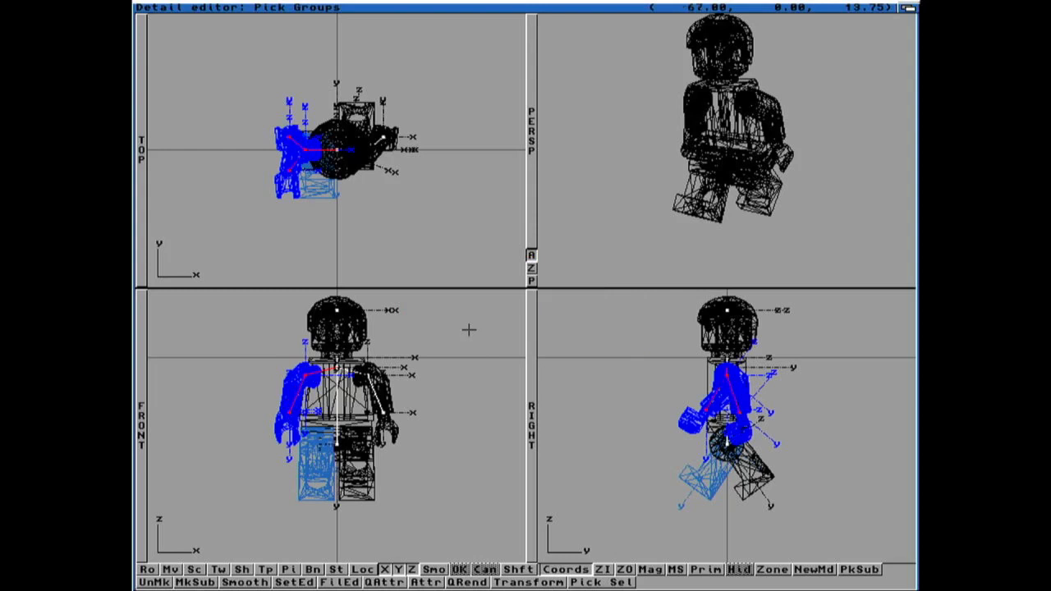
Step: Pick the arm on the positive X side and rotate it -50 degrees about X
{"action": "left_click", "coordinate": [367, 376]}
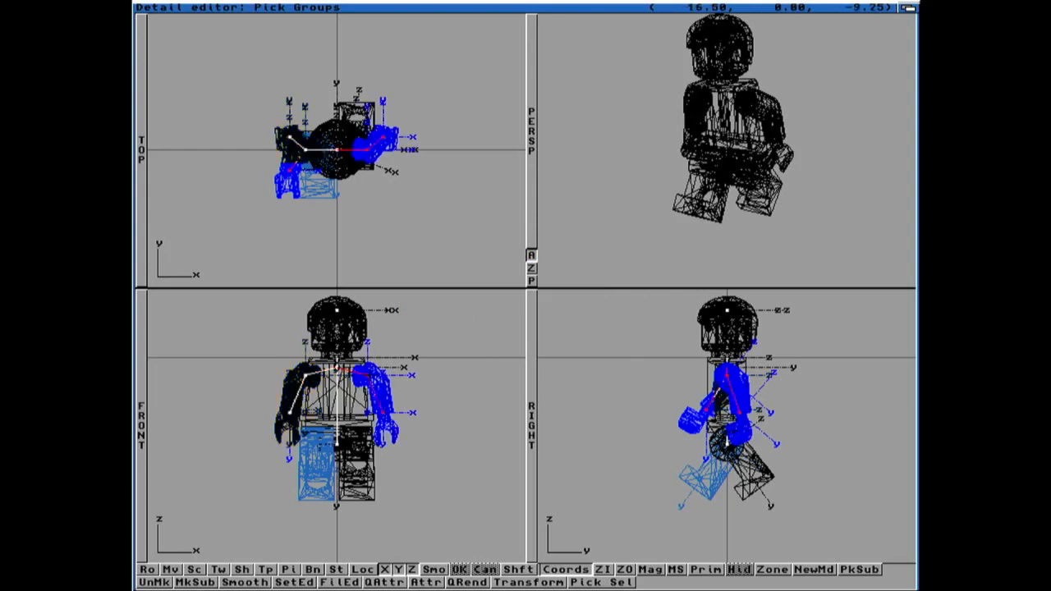
{"action": "key", "text": "super+t"}
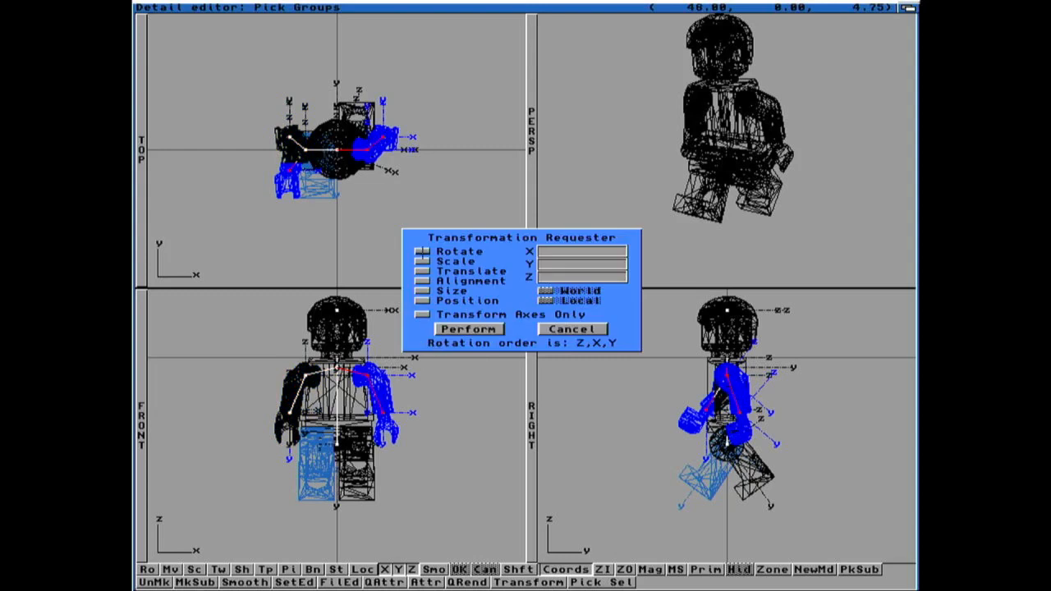
{"action": "left_click", "coordinate": [422, 251]}
{"action": "type", "text": "-5"}
{"action": "key", "text": "Return"}
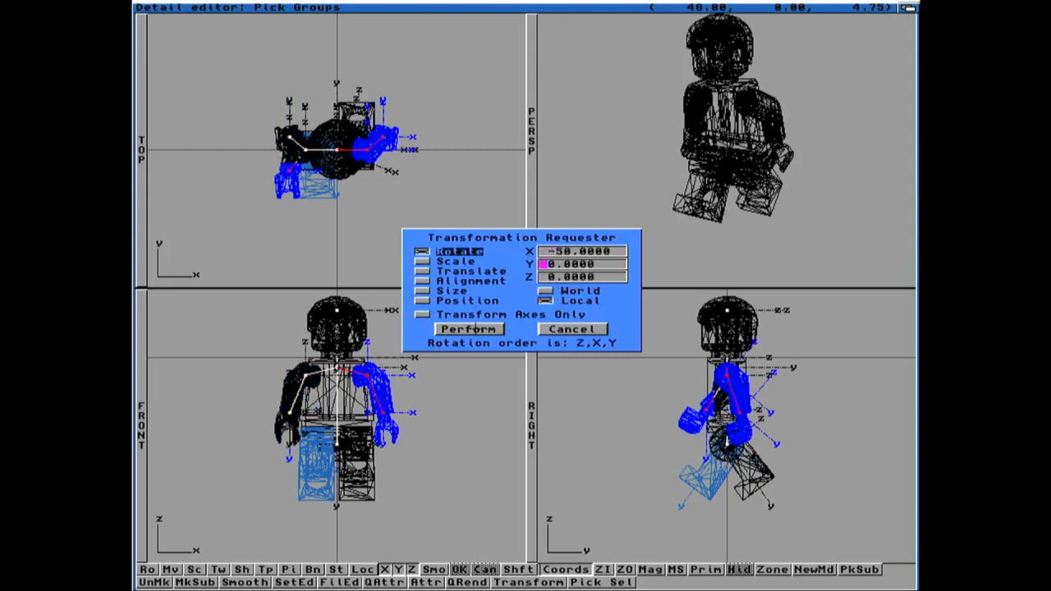
{"action": "left_click", "coordinate": [475, 329]}
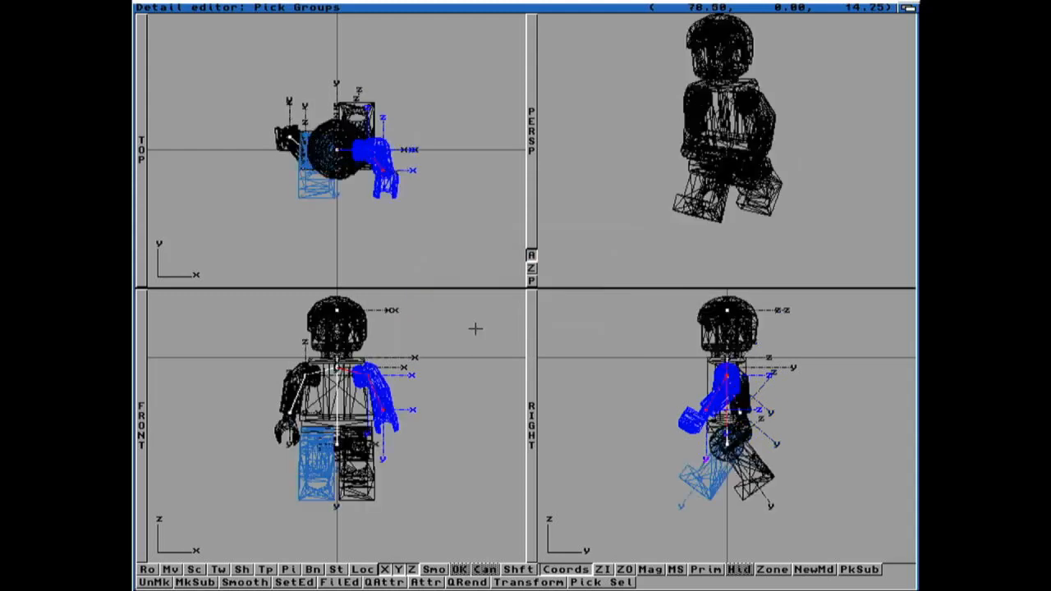
Step: Select the whole minifigure and create a new state named STEP2 storing the Grouping data type
{"action": "left_click", "coordinate": [443, 249]}
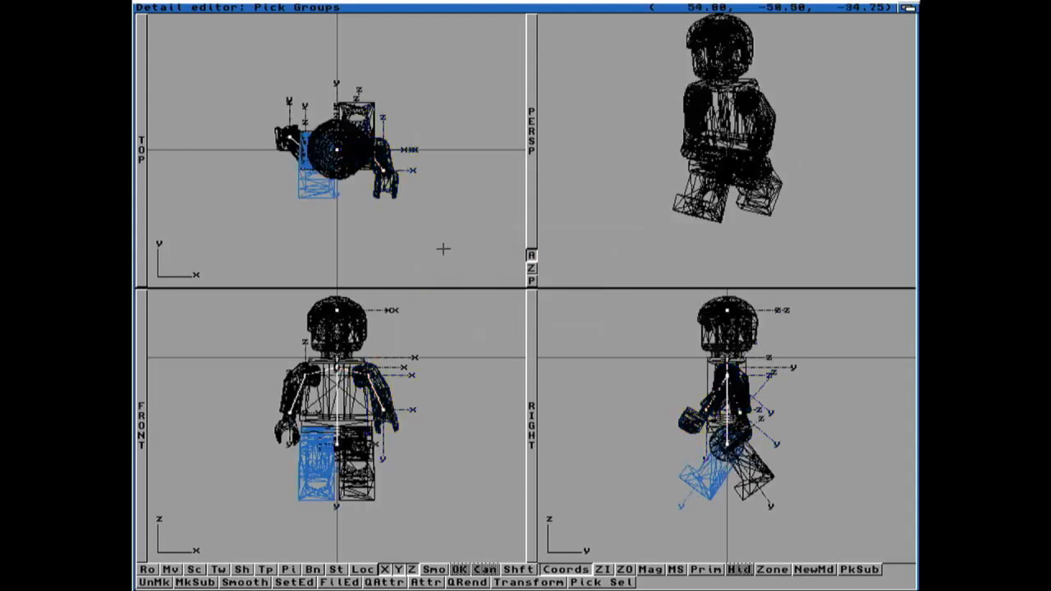
{"action": "left_click", "coordinate": [337, 367]}
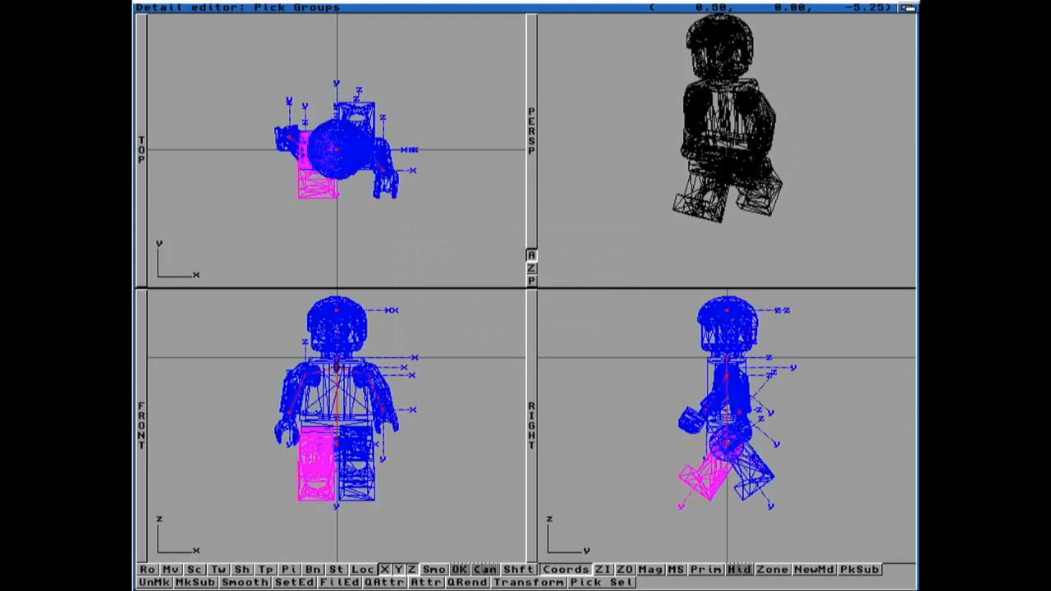
{"action": "right_click_drag", "start_coordinate": [433, 121], "coordinate": [480, 15]}
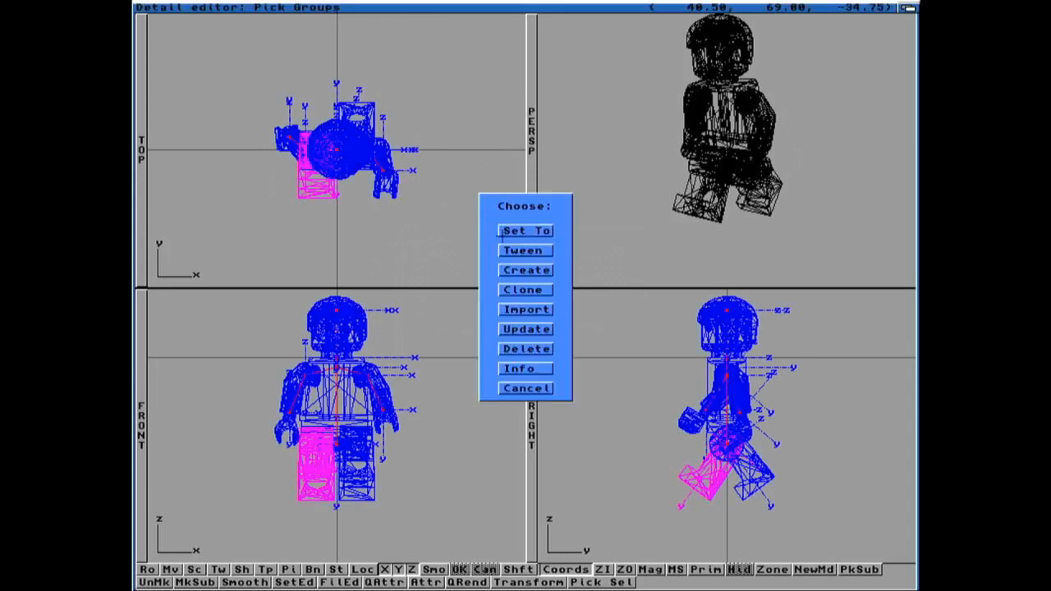
{"action": "left_click", "coordinate": [525, 271]}
{"action": "type", "text": "step2"}
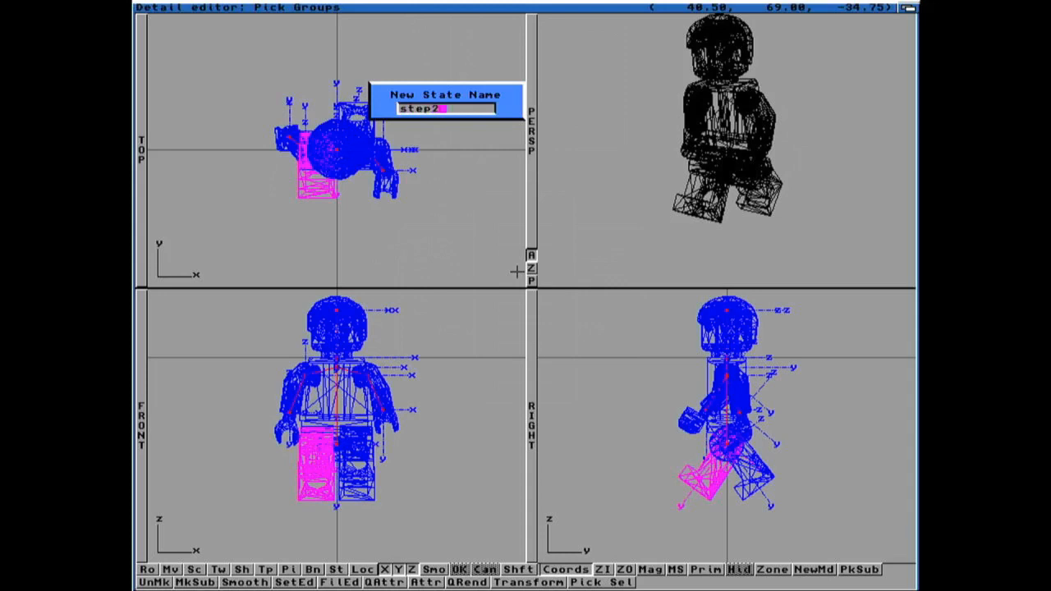
{"action": "key", "text": "Return"}
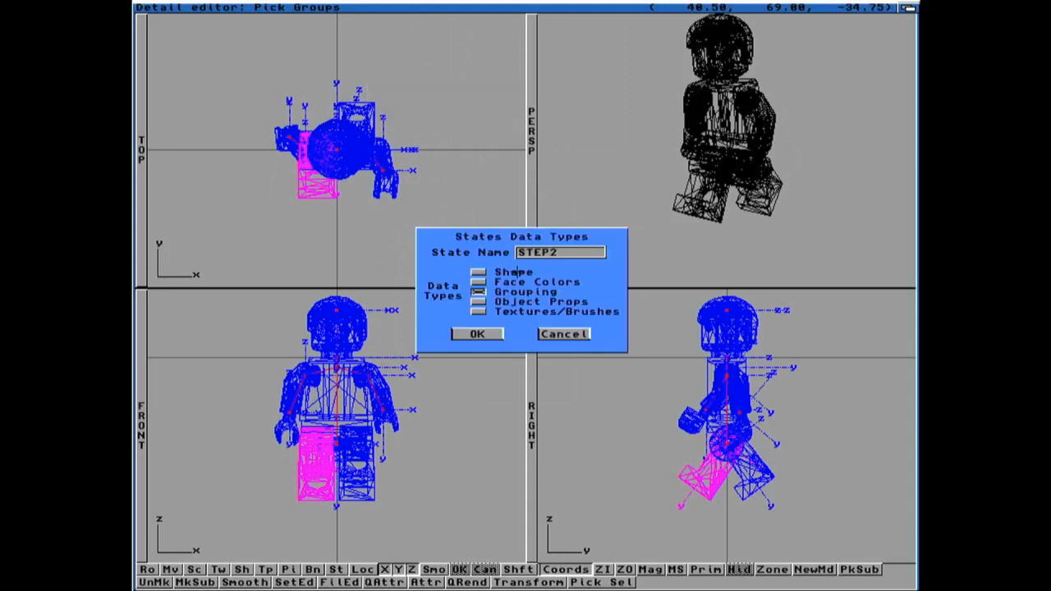
{"action": "left_click", "coordinate": [477, 333]}
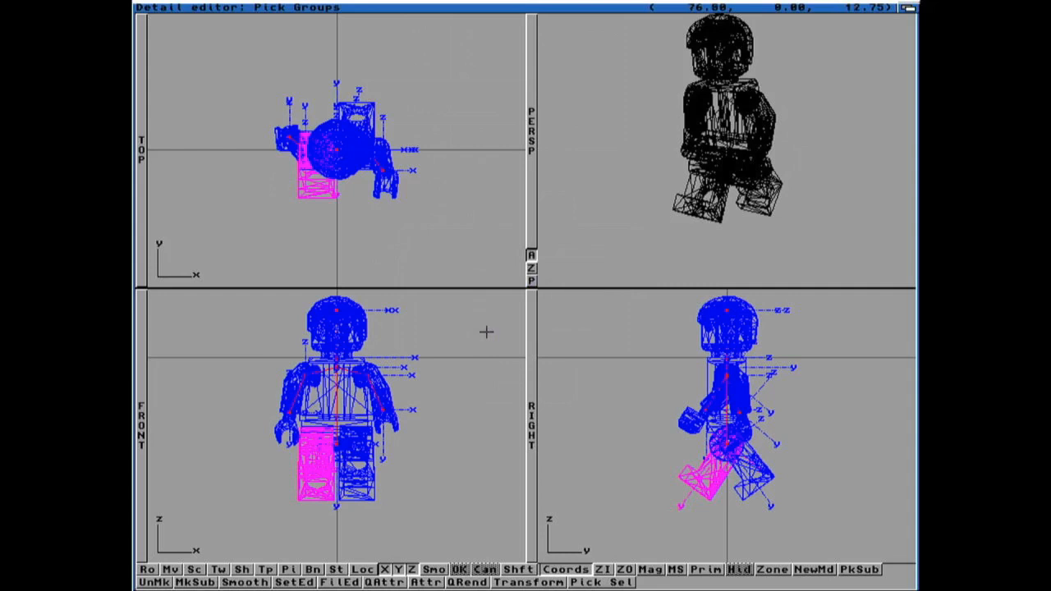
Step: Reselect the whole minifigure and set it to a previously saved state
{"action": "left_click", "coordinate": [446, 204]}
{"action": "left_click", "coordinate": [338, 365]}
{"action": "mouse_move", "coordinate": [478, 30]}
{"action": "right_mouse_down"}
{"action": "mouse_move", "coordinate": [478, 8]}
{"action": "mouse_move", "coordinate": [482, 16]}
{"action": "right_mouse_up"}
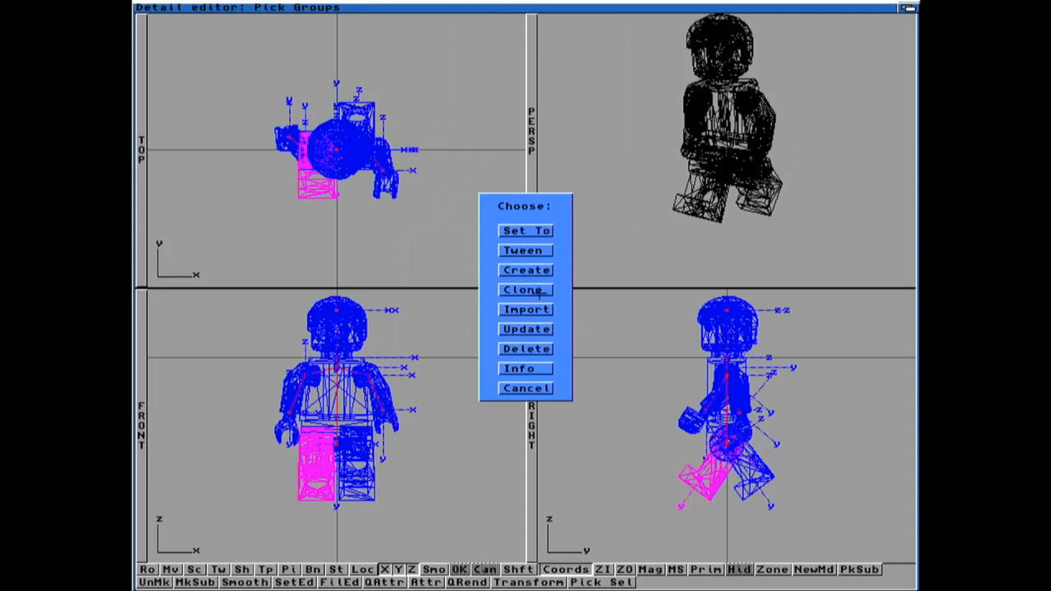
{"action": "left_click", "coordinate": [520, 230]}
{"action": "left_click", "coordinate": [395, 251]}
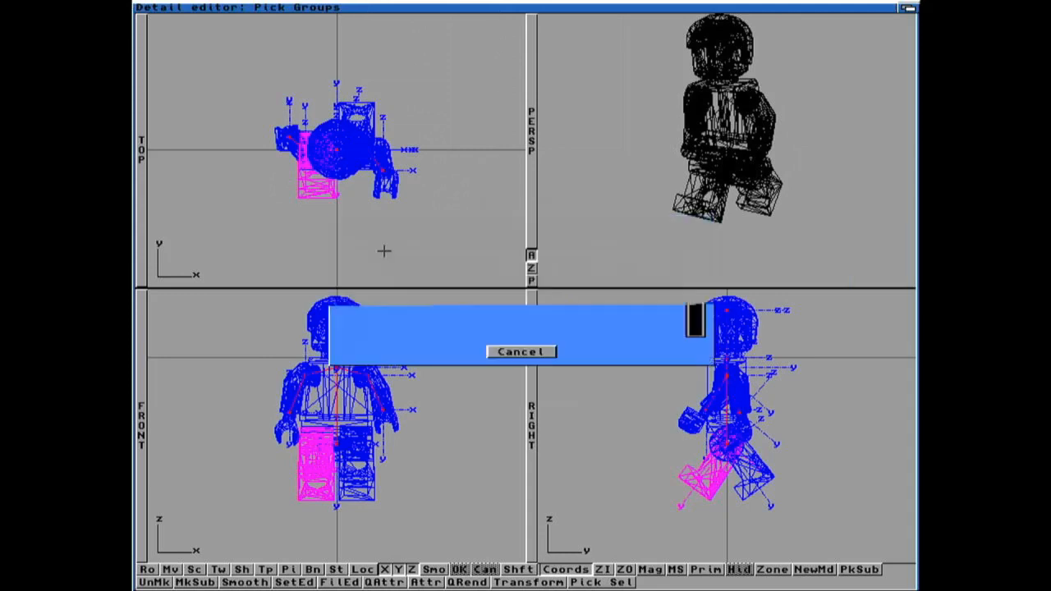
{"action": "left_click", "coordinate": [477, 333]}
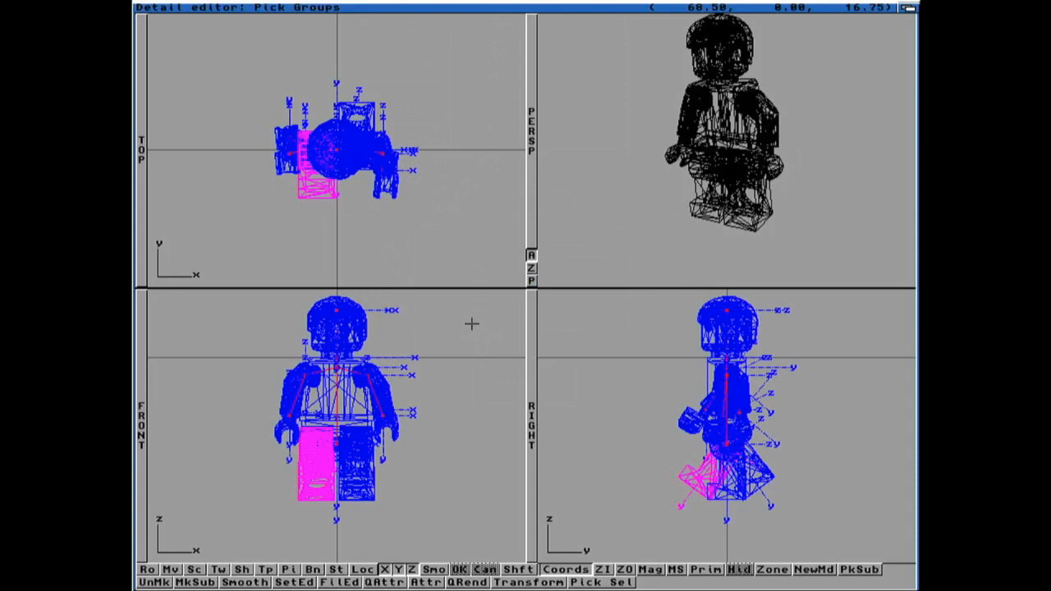
Step: Set up state and frame-count pairs to preview the walk animation between the saved states
{"action": "right_click_drag", "start_coordinate": [504, 28], "coordinate": [590, 110]}
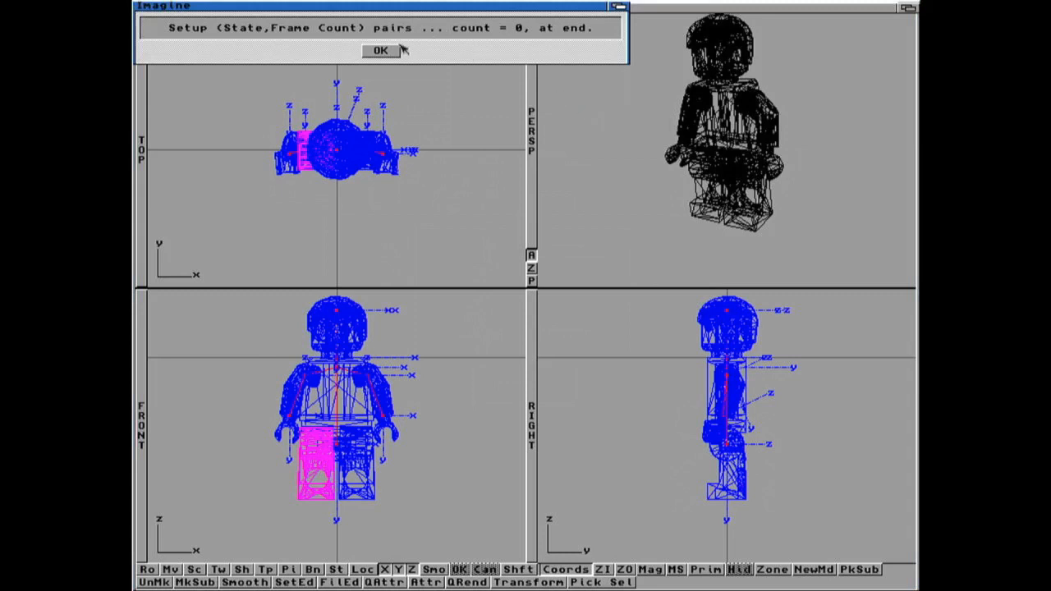
{"action": "left_click", "coordinate": [389, 49]}
{"action": "left_click", "coordinate": [379, 253]}
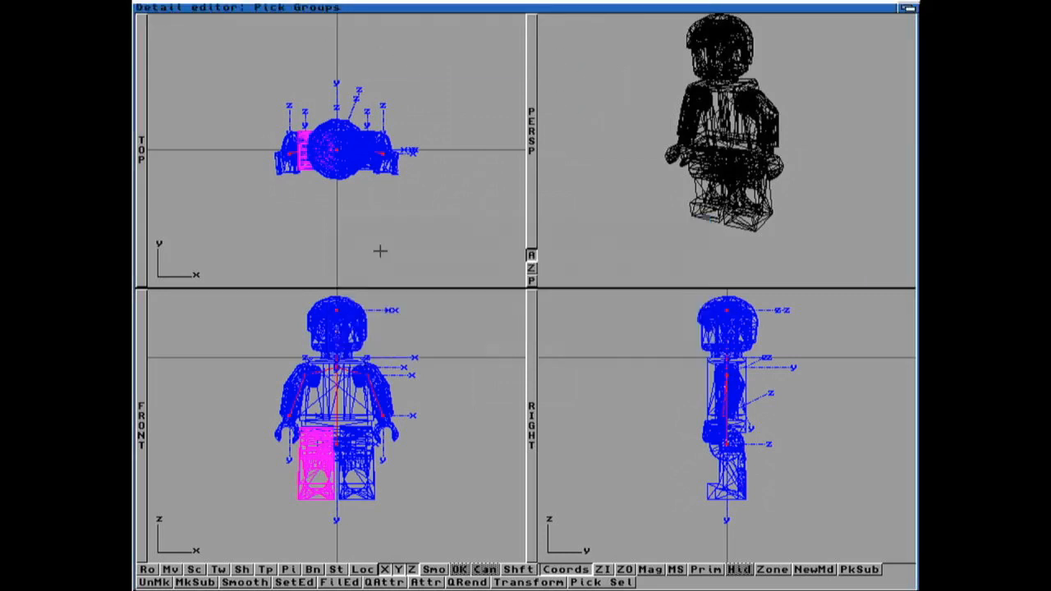
{"action": "key", "text": "Delete"}
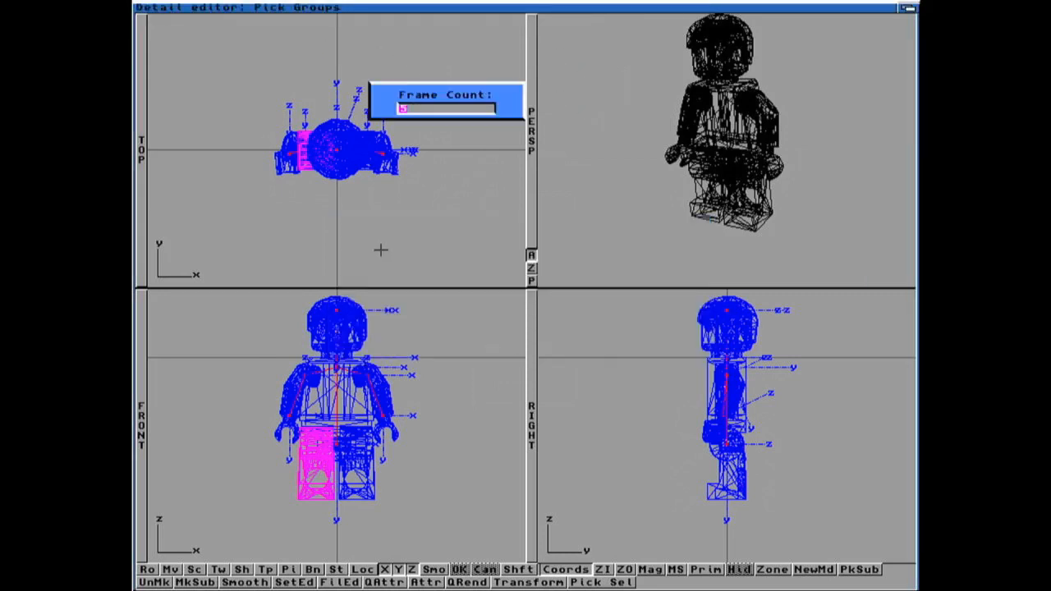
{"action": "key", "text": "Return"}
{"action": "left_click", "coordinate": [380, 262]}
{"action": "key", "text": "Return"}
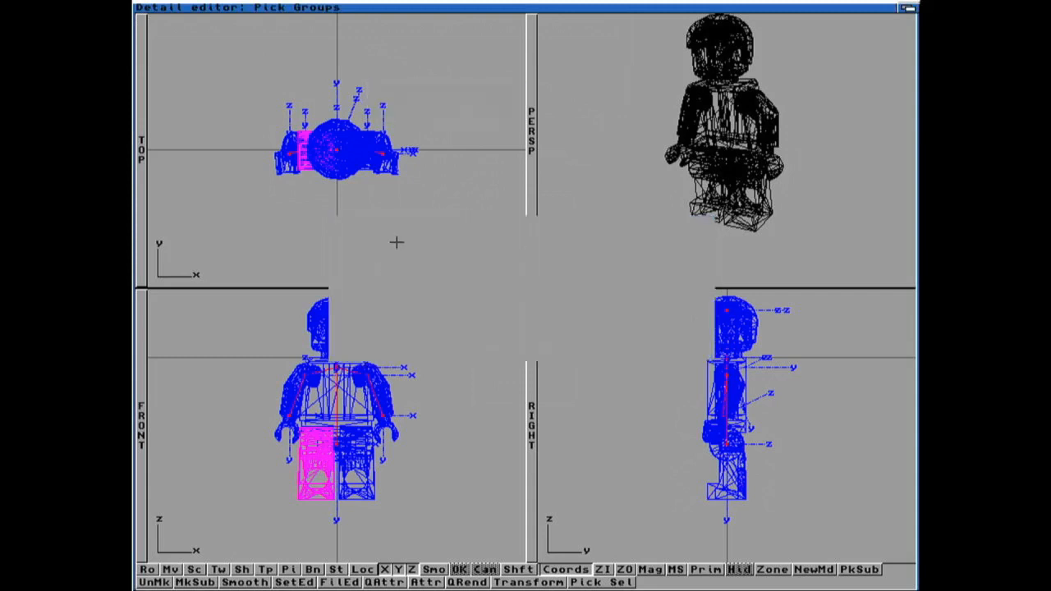
{"action": "left_click", "coordinate": [380, 271]}
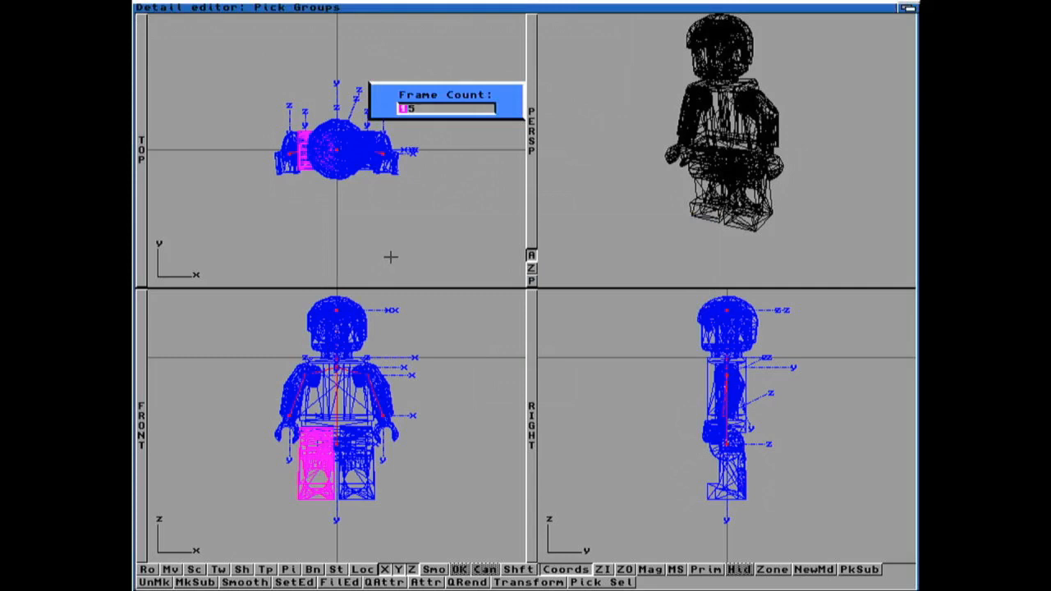
{"action": "key", "text": "Return"}
{"action": "left_click", "coordinate": [474, 292]}
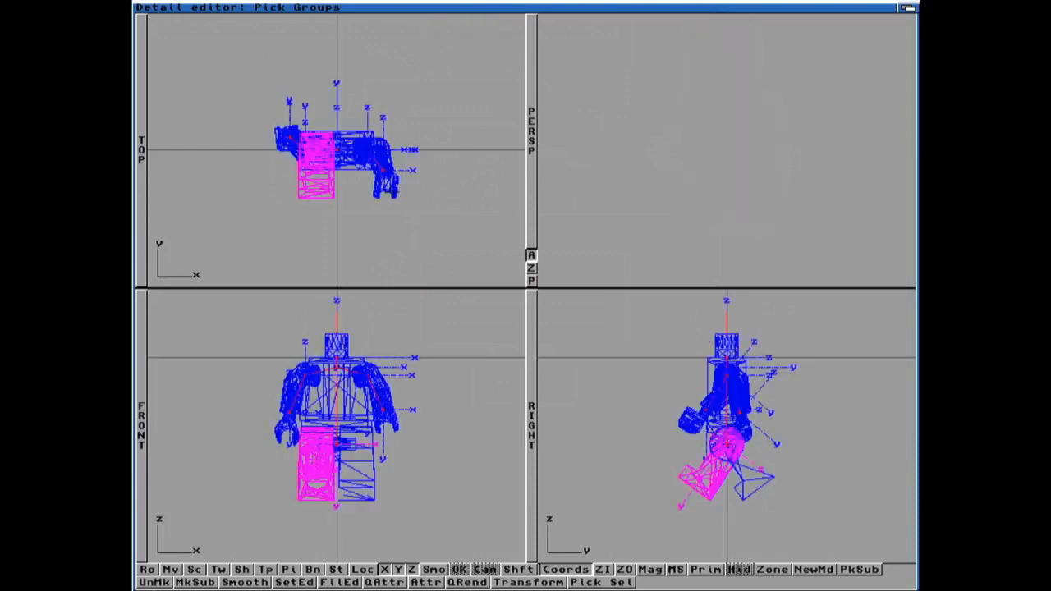
Step: Save the object as Minifig-04-Stat.iob
{"action": "right_click_drag", "start_coordinate": [265, 5], "coordinate": [263, 25]}
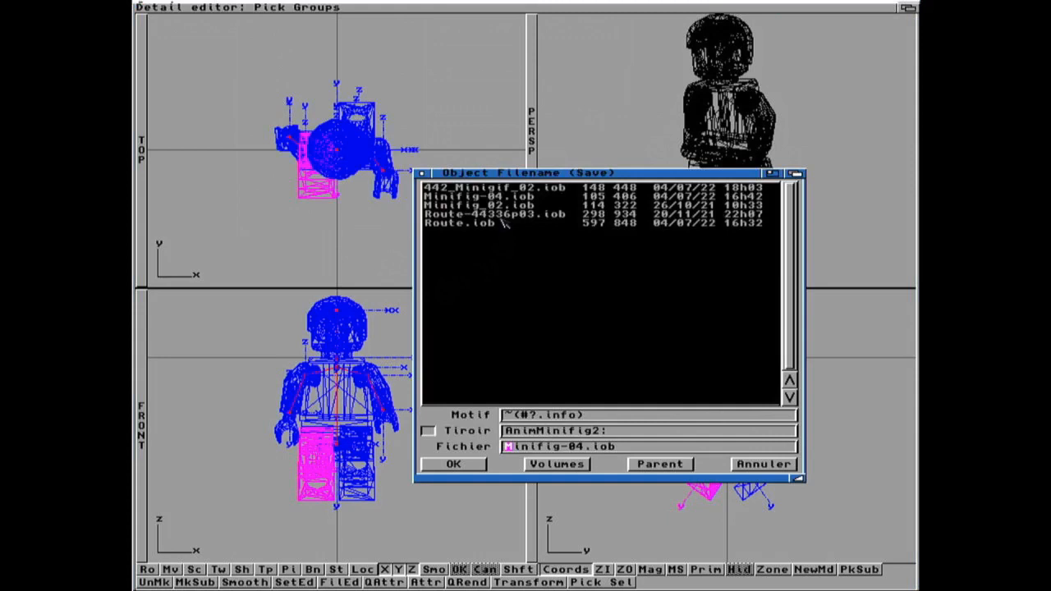
{"action": "left_click", "coordinate": [588, 446]}
{"action": "type", "text": "-Sta"}
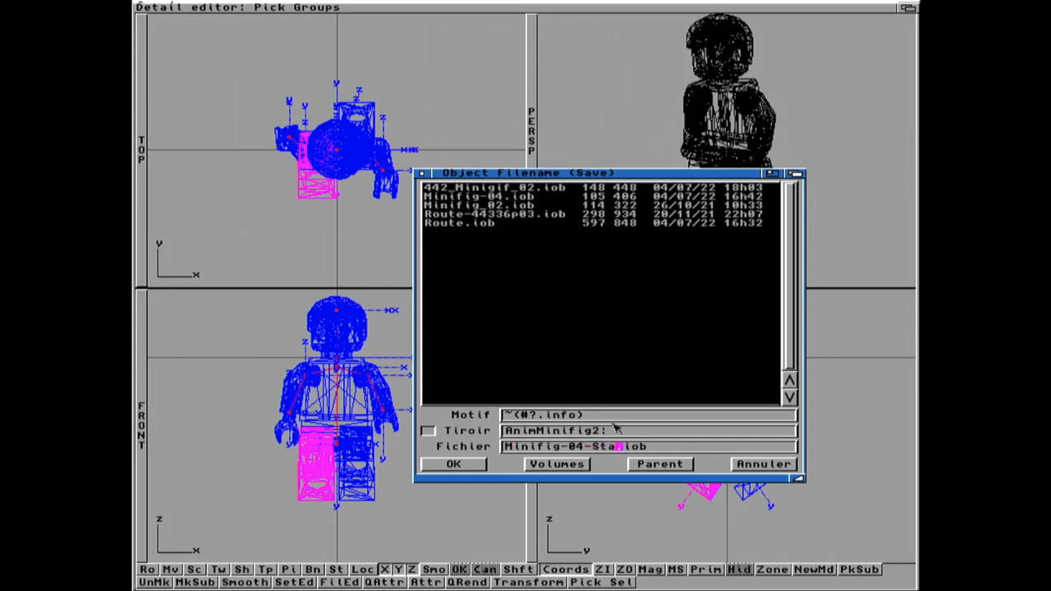
{"action": "type", "text": "t"}
{"action": "key", "text": "Return"}
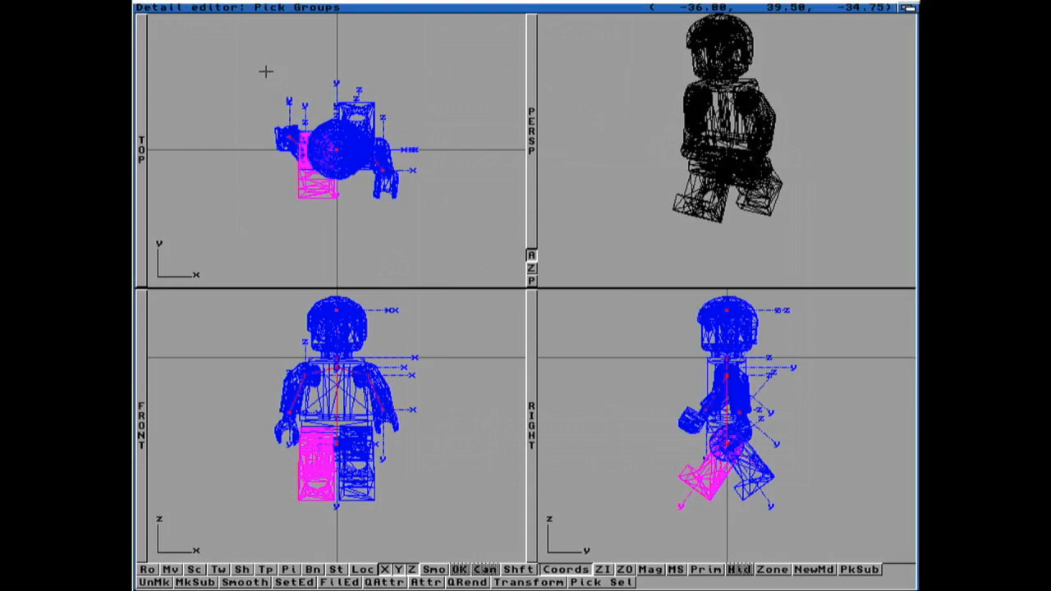
Step: Switch to the Project editor and create a new project named Anim1 in the AnimMinifig2: volume
{"action": "right_click_drag", "start_coordinate": [260, 49], "coordinate": [205, 41]}
{"action": "left_click", "coordinate": [182, 51]}
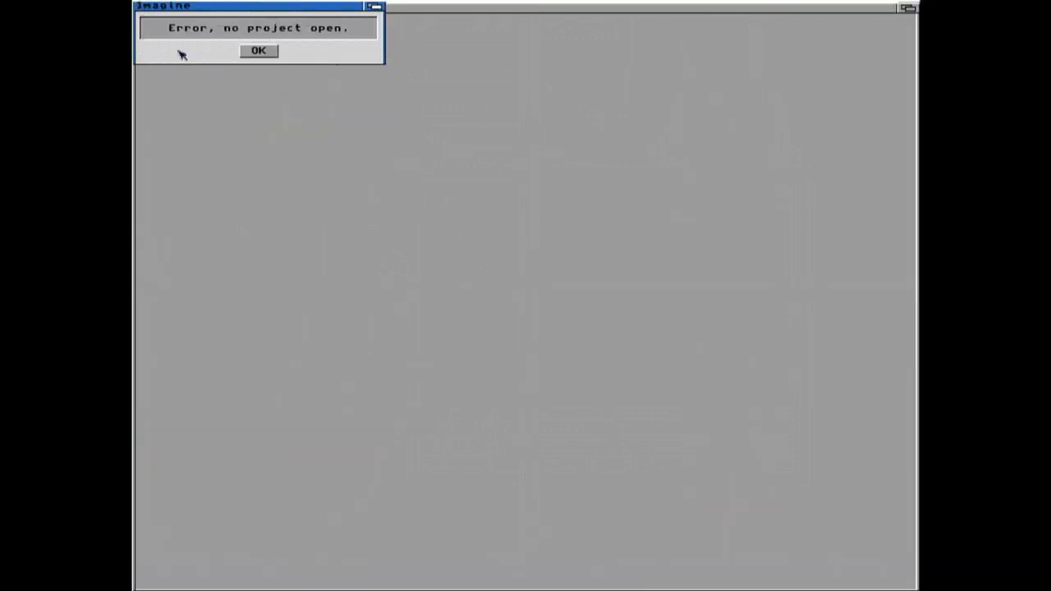
{"action": "left_click", "coordinate": [258, 50]}
{"action": "right_click_drag", "start_coordinate": [191, 7], "coordinate": [210, 16]}
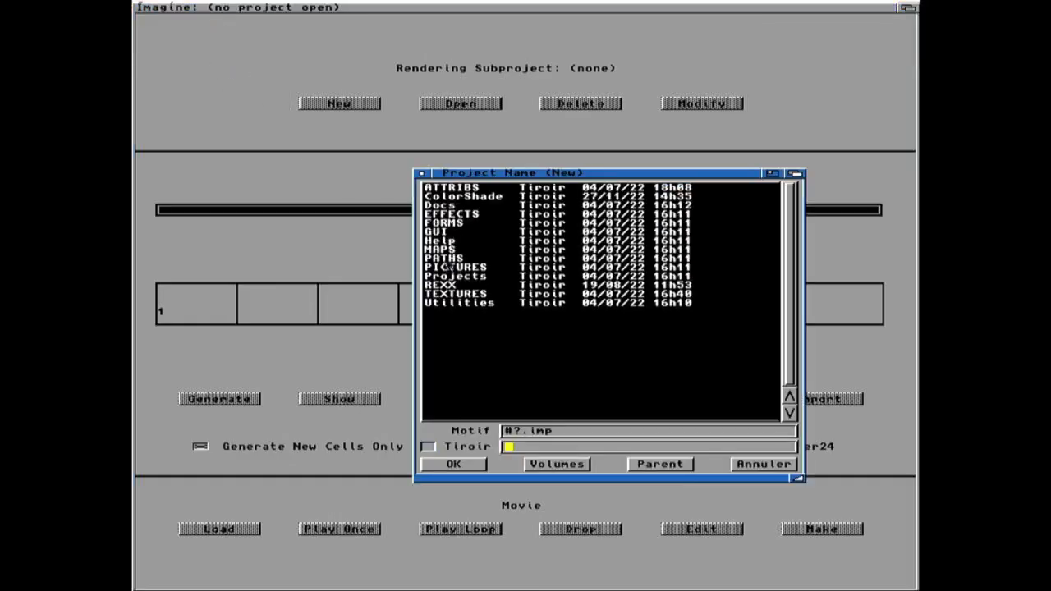
{"action": "left_click", "coordinate": [558, 465]}
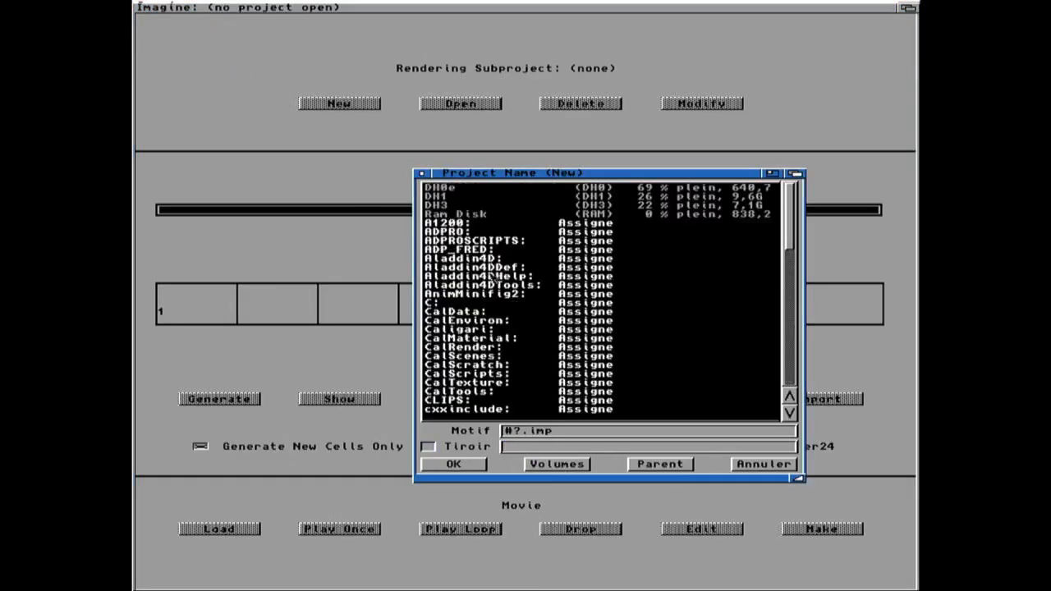
{"action": "left_click", "coordinate": [506, 294]}
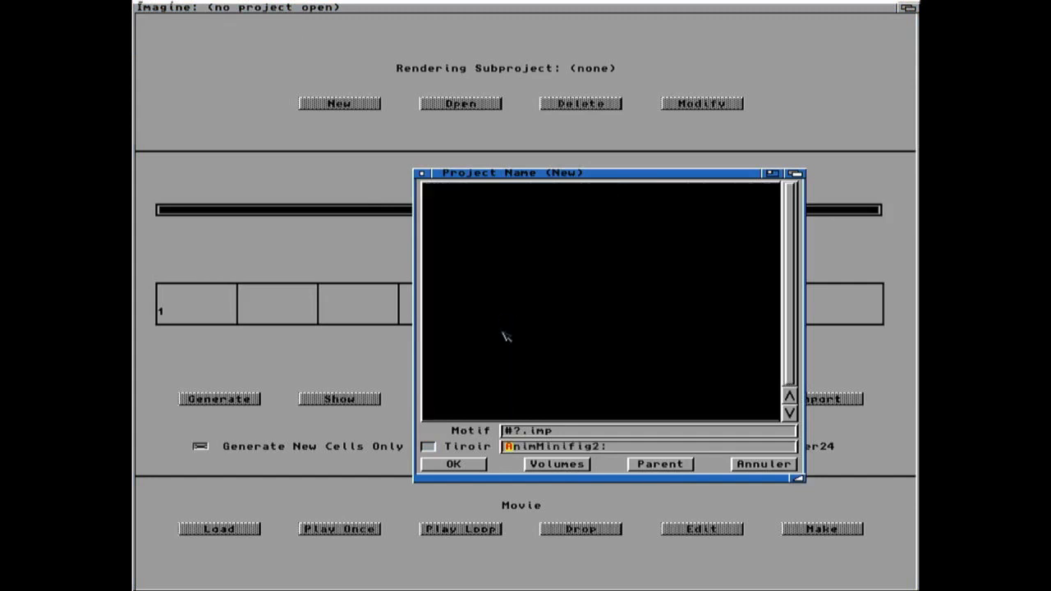
{"action": "left_click", "coordinate": [621, 447]}
{"action": "type", "text": "Anim1"}
{"action": "key", "text": "Return"}
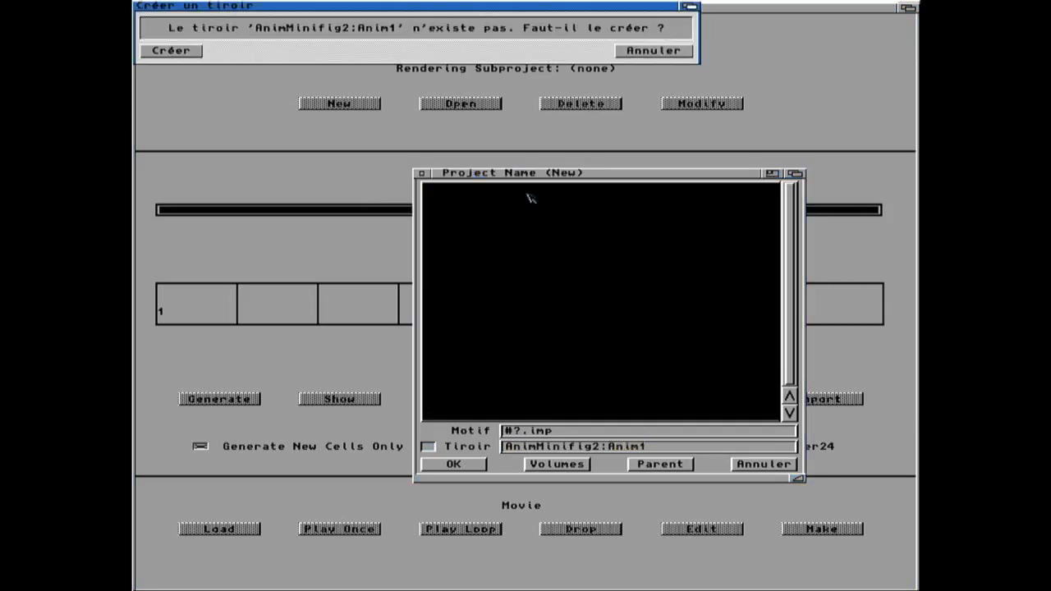
{"action": "left_click", "coordinate": [194, 52]}
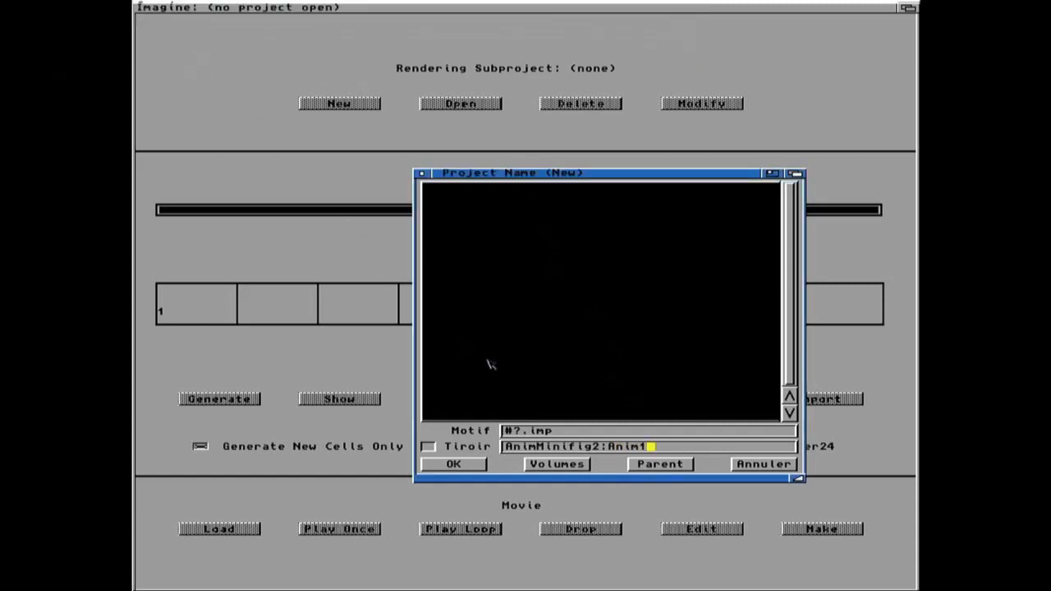
{"action": "left_click", "coordinate": [454, 464]}
Step: Create a new rendering subproject named scaline inside the Anim1 project
{"action": "left_click", "coordinate": [339, 105]}
{"action": "left_click", "coordinate": [696, 445]}
{"action": "type", "text": "/scaline"}
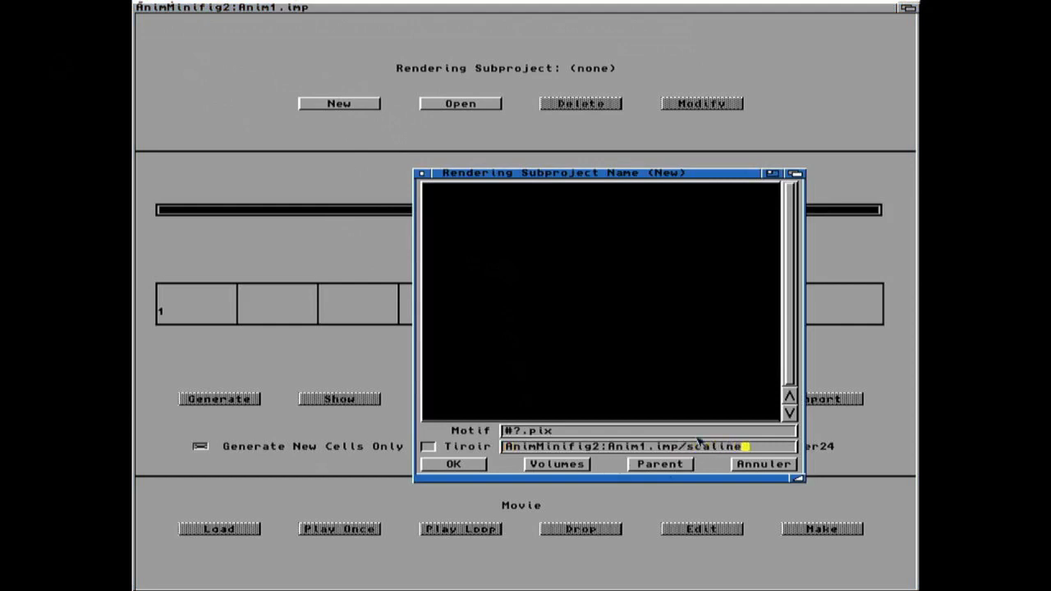
{"action": "key", "text": "Return"}
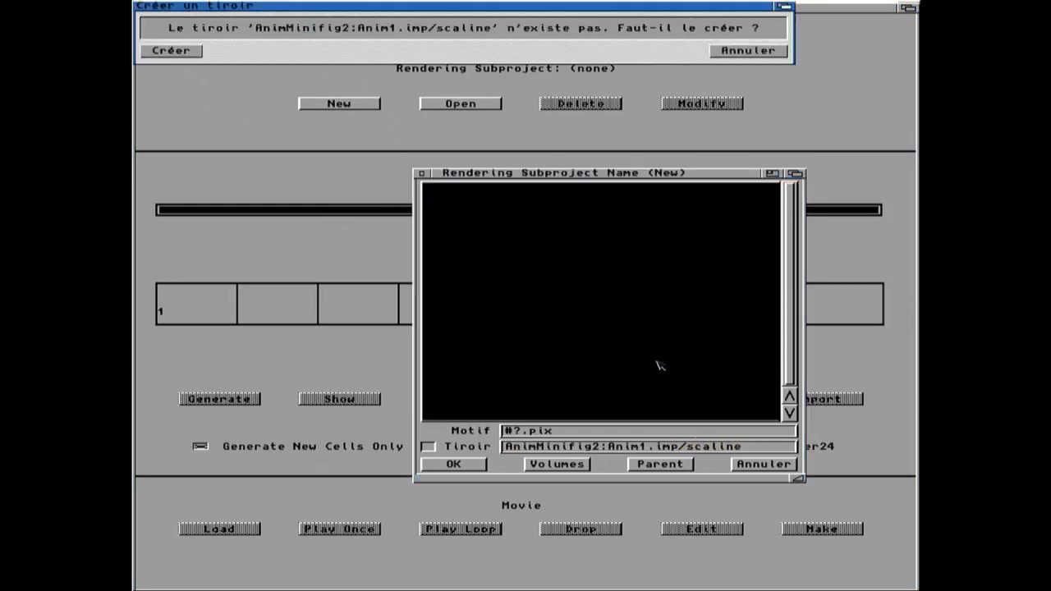
{"action": "left_click", "coordinate": [171, 51]}
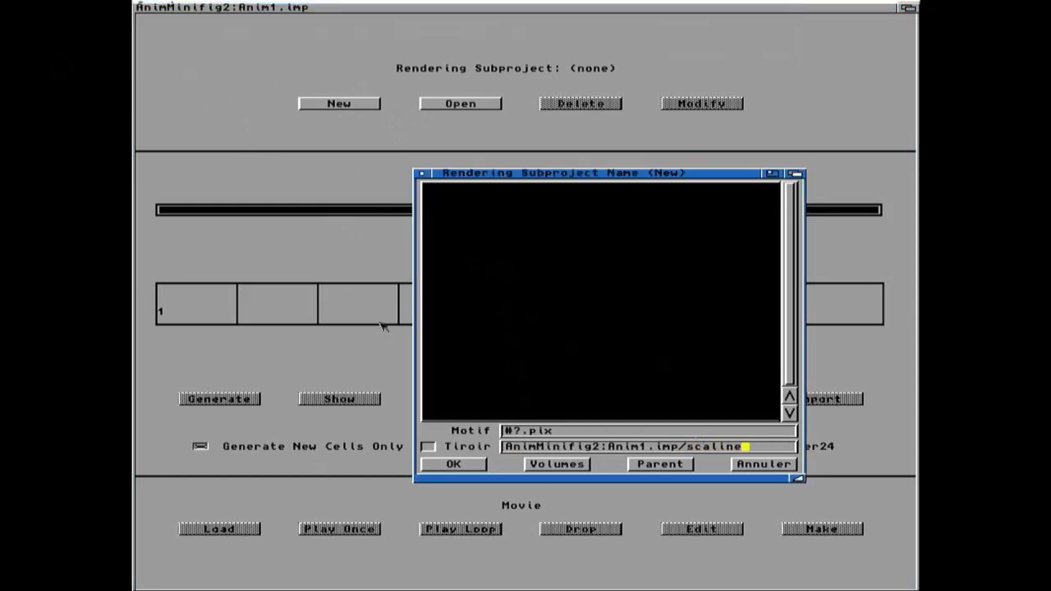
{"action": "left_click", "coordinate": [453, 464]}
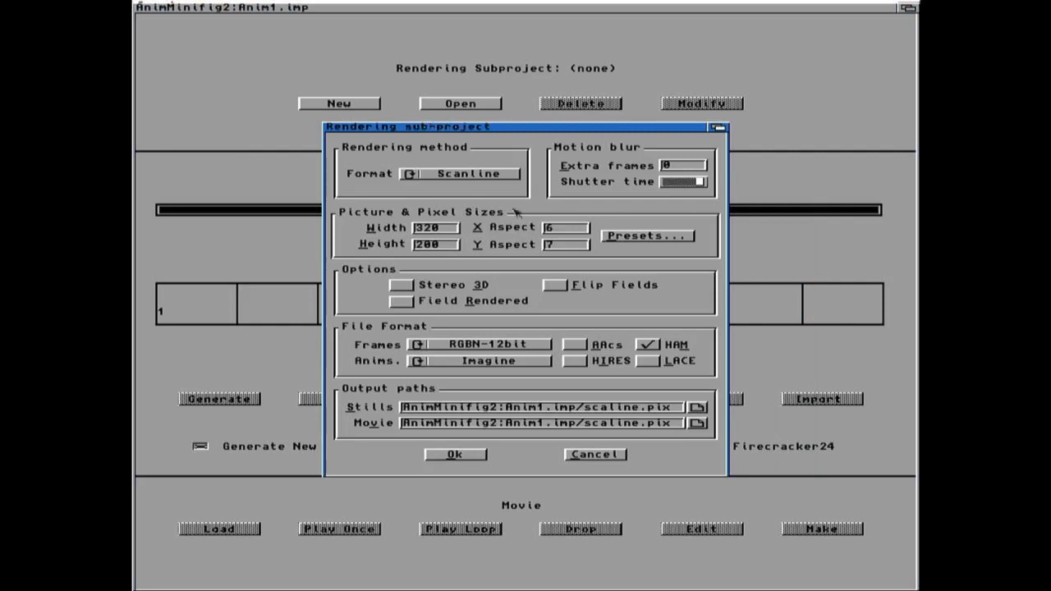
Step: Set the subproject resolution to the SVGA 800x600 preset and the frame format to ILBM-24bit
{"action": "left_click", "coordinate": [647, 236]}
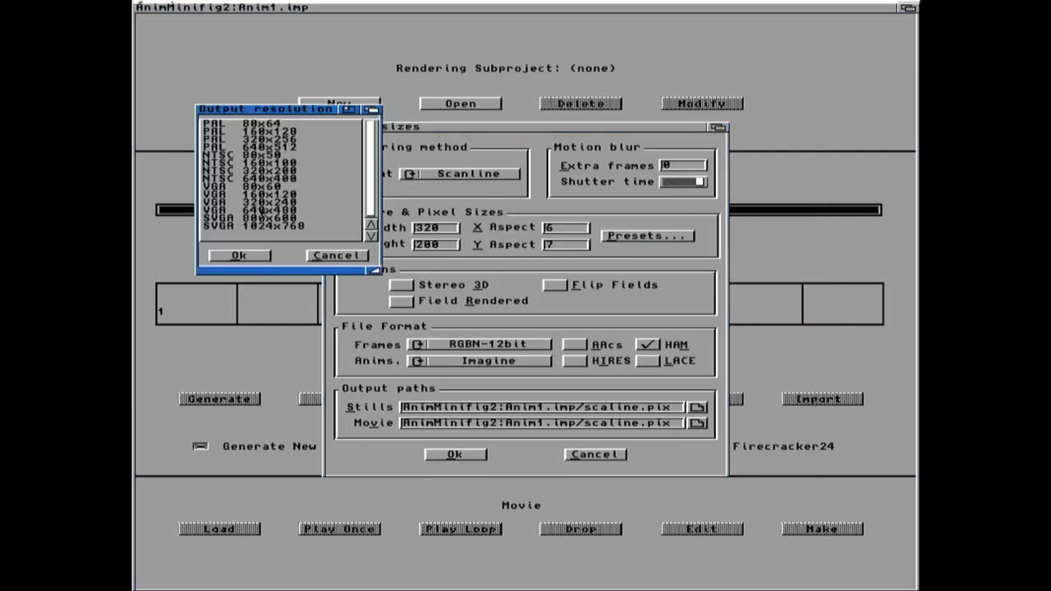
{"action": "left_click", "coordinate": [234, 217]}
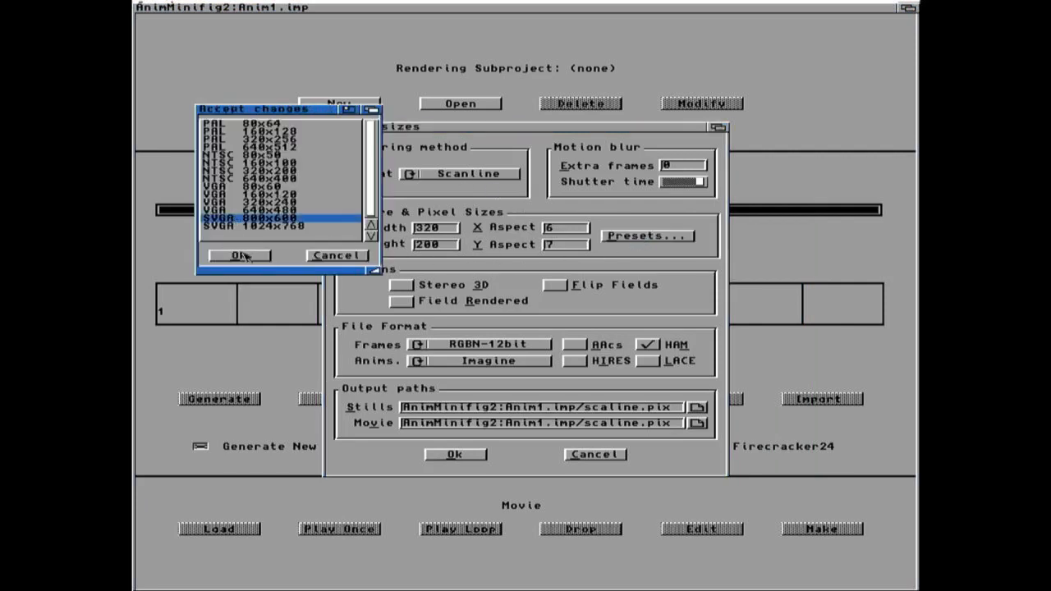
{"action": "left_click", "coordinate": [245, 256]}
{"action": "left_click_drag", "start_coordinate": [476, 352], "coordinate": [502, 395]}
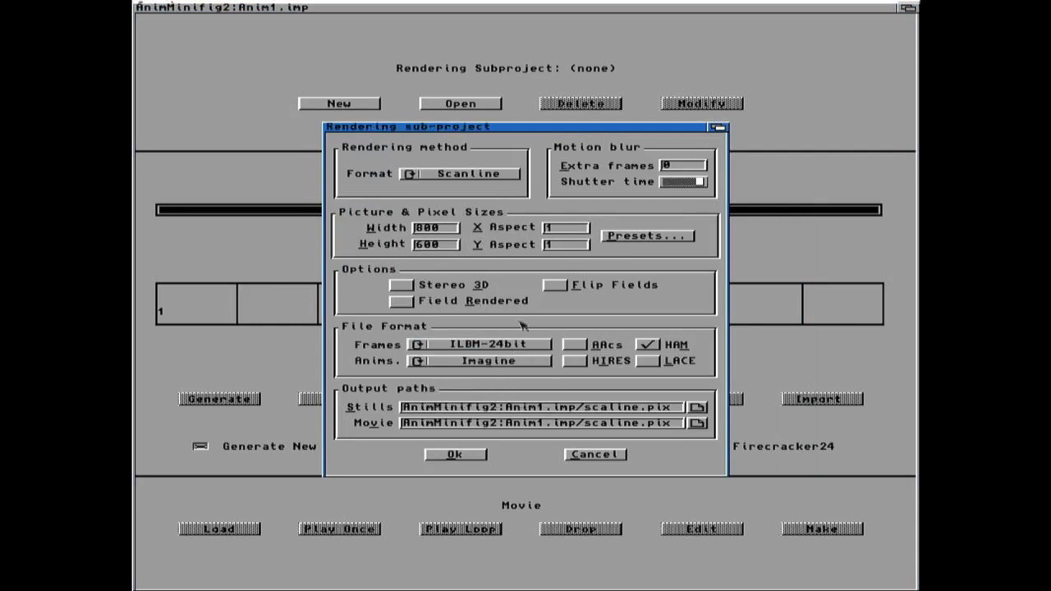
{"action": "left_click", "coordinate": [456, 453]}
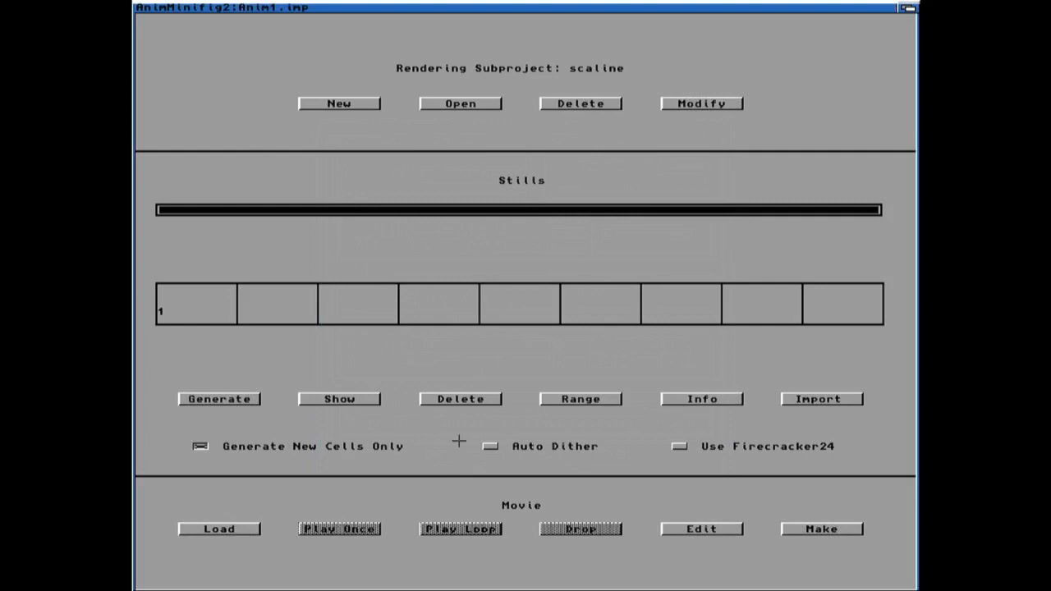
Step: Set the highest frame number to 60 in the Action editor and open the Stage editor
{"action": "right_click_drag", "start_coordinate": [156, 8], "coordinate": [175, 51]}
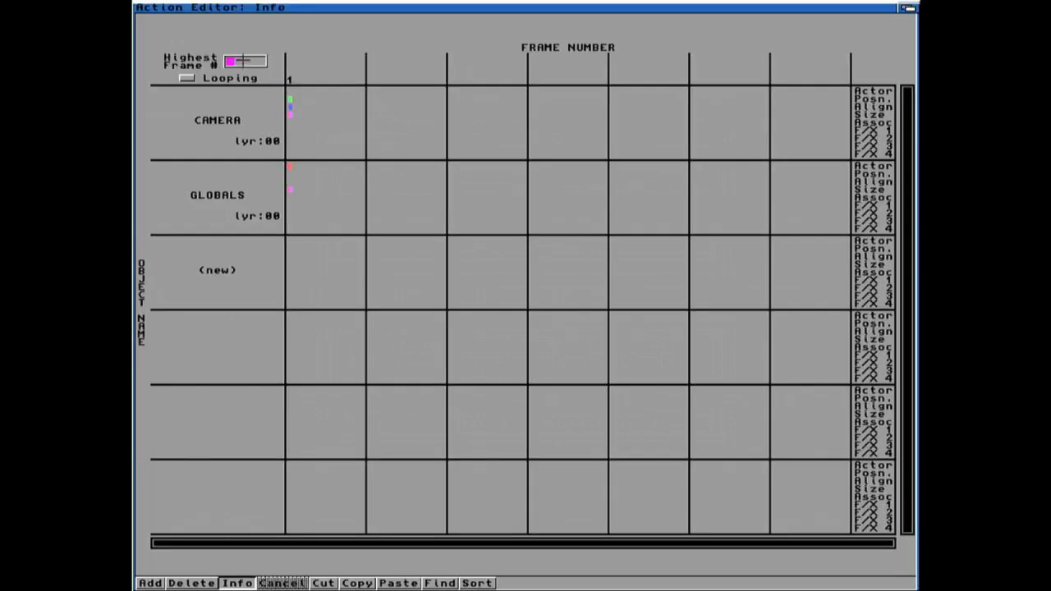
{"action": "type", "text": "60"}
{"action": "key", "text": "Return"}
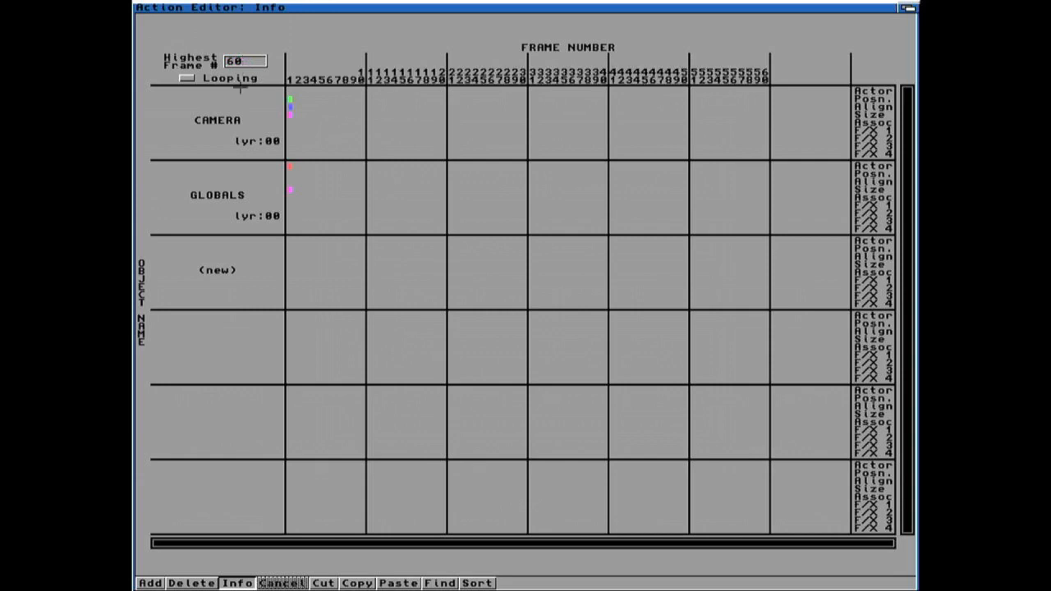
{"action": "right_click_drag", "start_coordinate": [168, 6], "coordinate": [174, 51]}
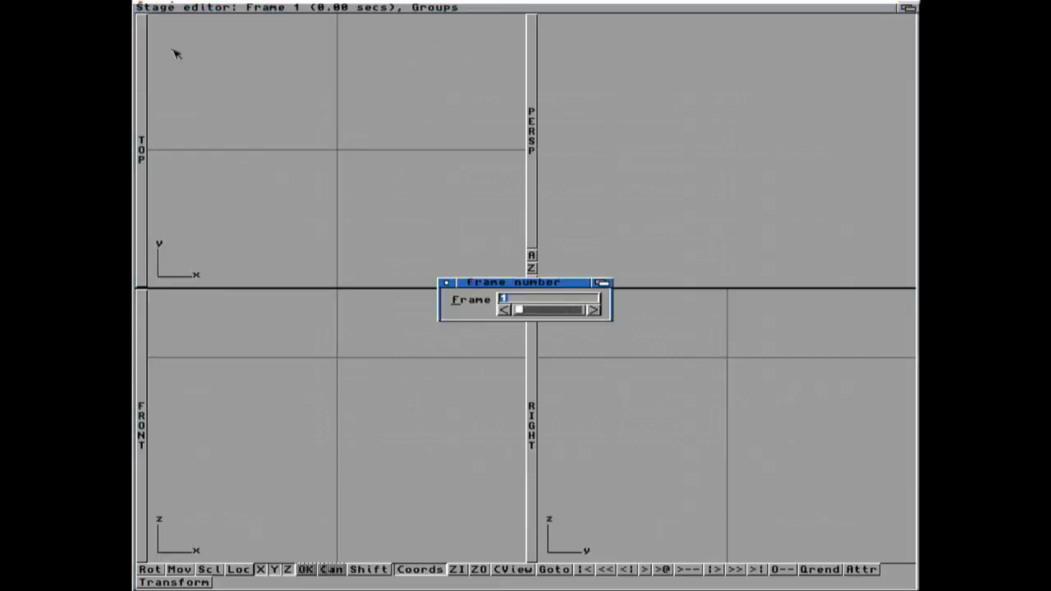
Step: Load the Minifig-04-Stat.lob object from the AnimMinifig2: volume into the stage on layer 0 with its START state
{"action": "left_click", "coordinate": [446, 283]}
{"action": "right_click_drag", "start_coordinate": [291, 10], "coordinate": [263, 17]}
{"action": "left_click", "coordinate": [558, 466]}
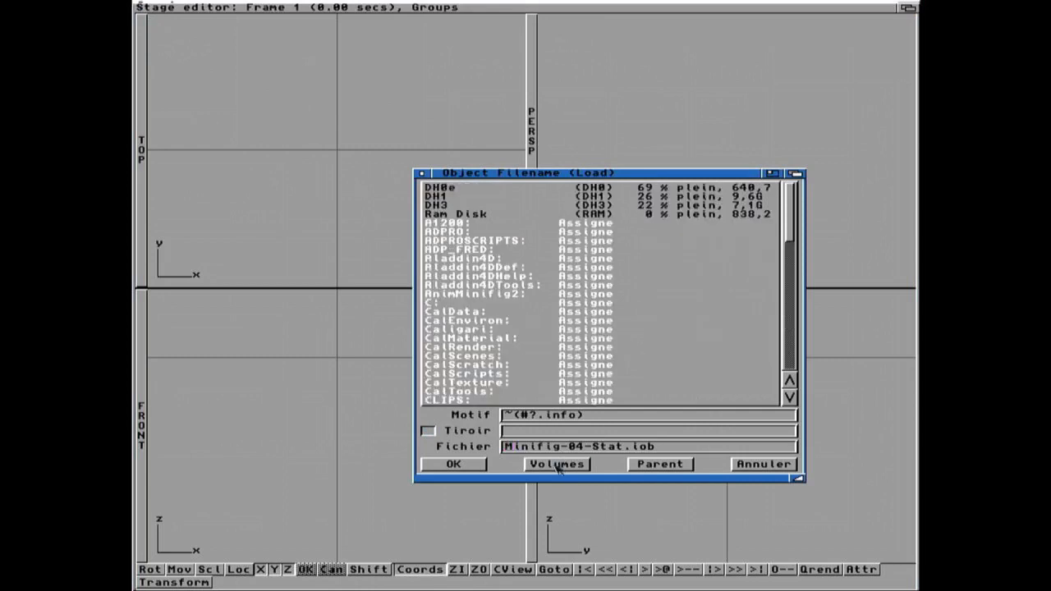
{"action": "left_click", "coordinate": [484, 294]}
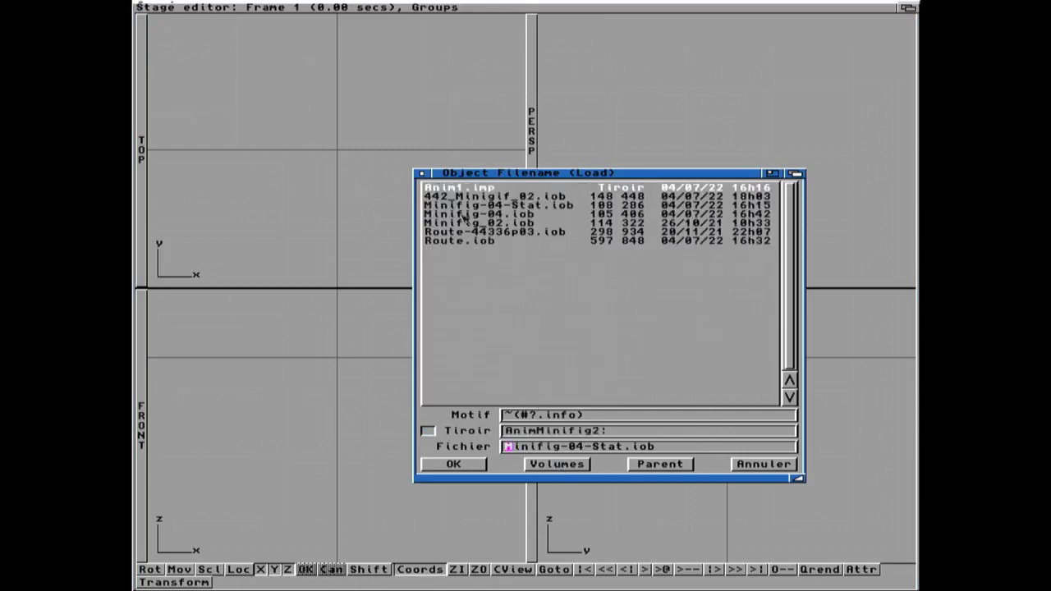
{"action": "left_click", "coordinate": [544, 210]}
{"action": "left_click", "coordinate": [471, 463]}
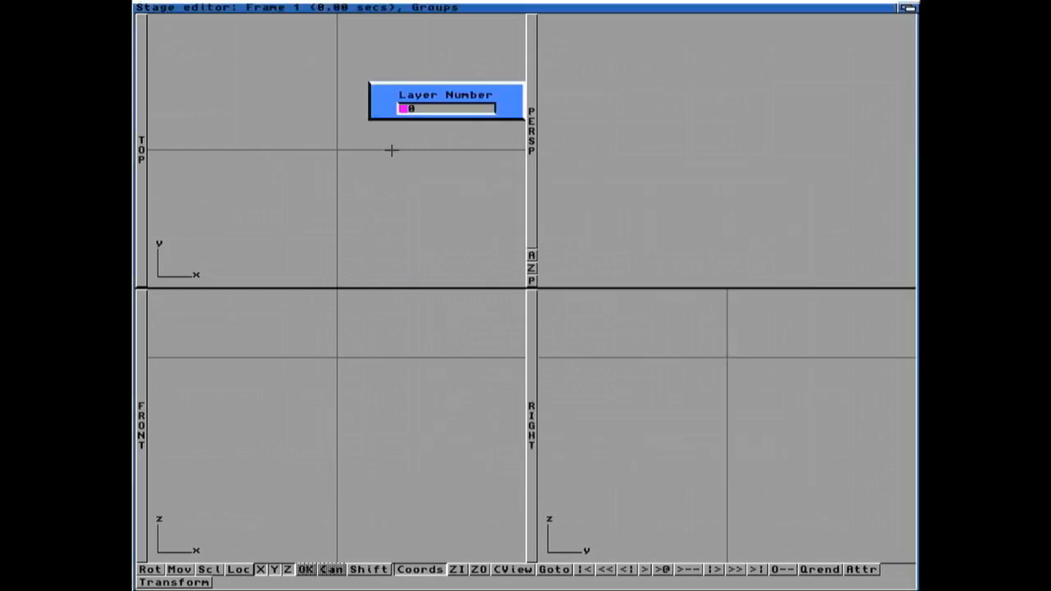
{"action": "key", "text": "Return"}
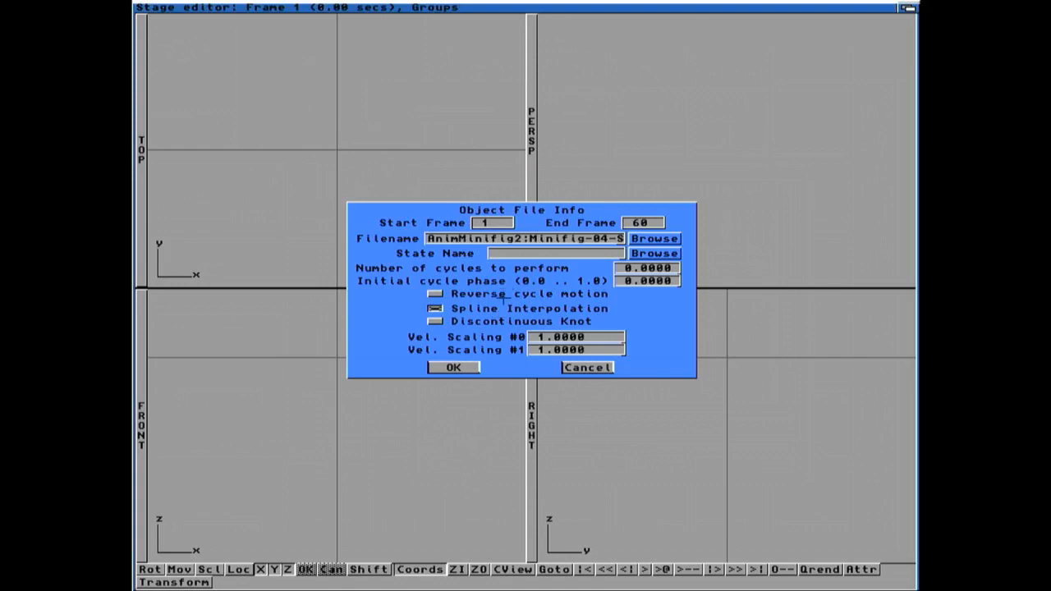
{"action": "left_click", "coordinate": [641, 253]}
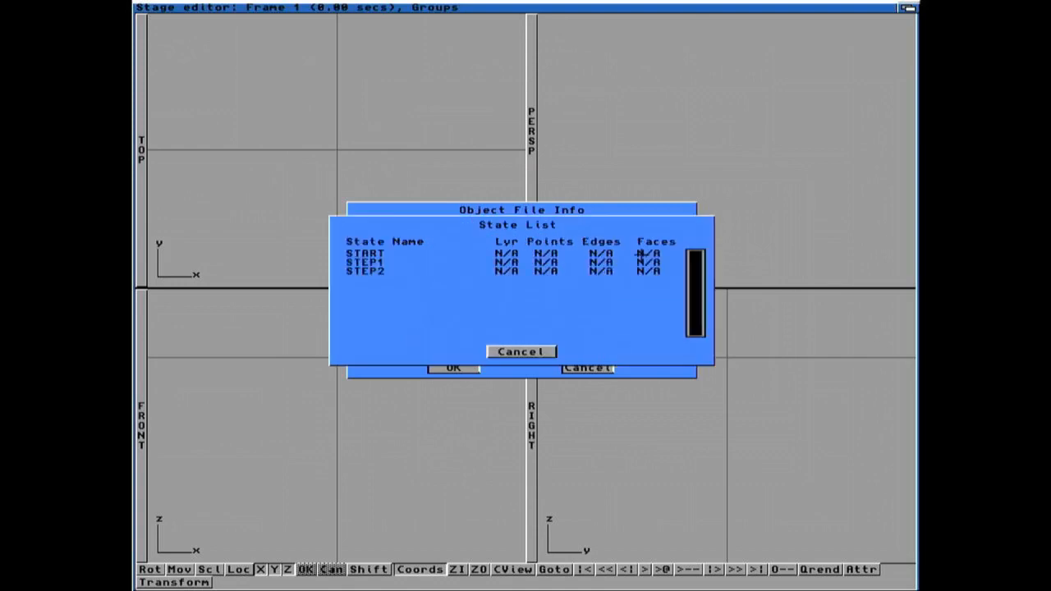
{"action": "left_click", "coordinate": [387, 254]}
{"action": "left_click", "coordinate": [453, 368]}
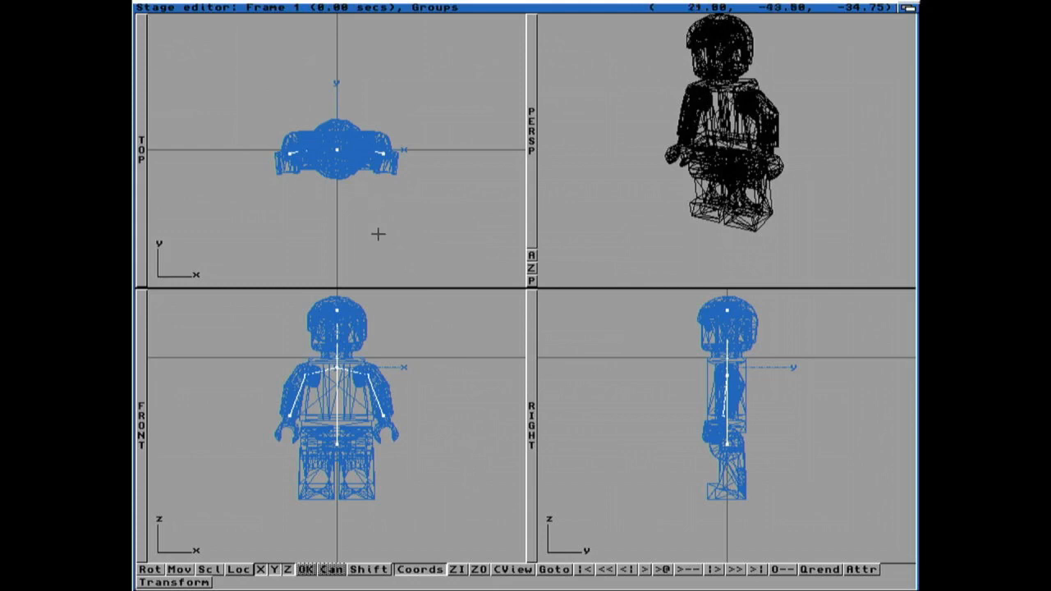
Step: In the Action editor, set the minifigure's START actor event to end at frame 1
{"action": "right_click_drag", "start_coordinate": [246, 10], "coordinate": [194, 51]}
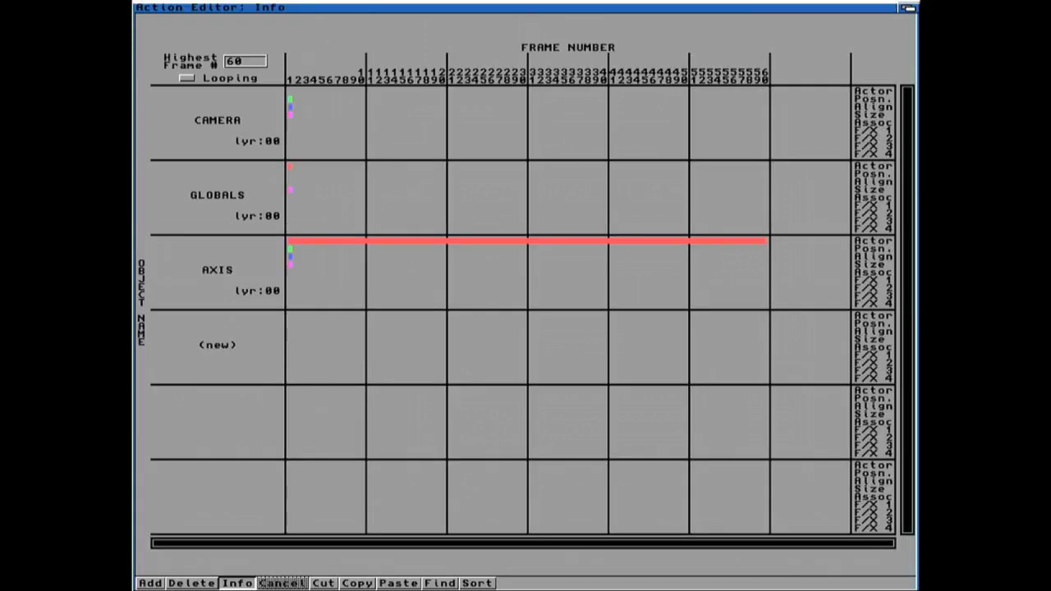
{"action": "left_click", "coordinate": [329, 242]}
{"action": "left_click", "coordinate": [632, 222]}
{"action": "type", "text": "1"}
{"action": "key", "text": "Return"}
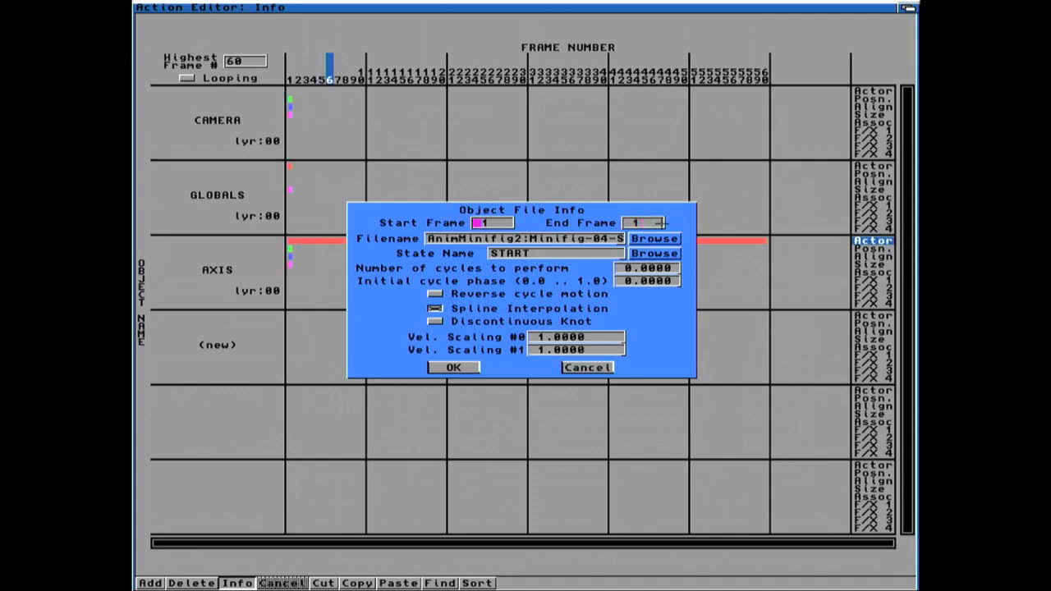
{"action": "left_click", "coordinate": [465, 367]}
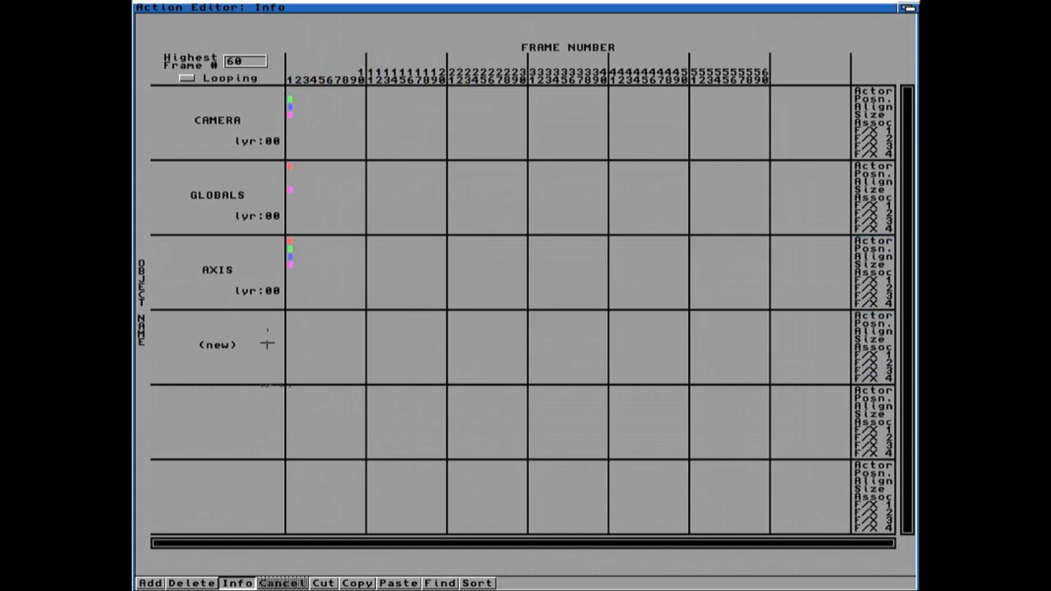
Step: Add an actor event for the minifigure from frame 2 to 6 using Minifig-04-Stat.lob with state STEP1
{"action": "left_click", "coordinate": [156, 583]}
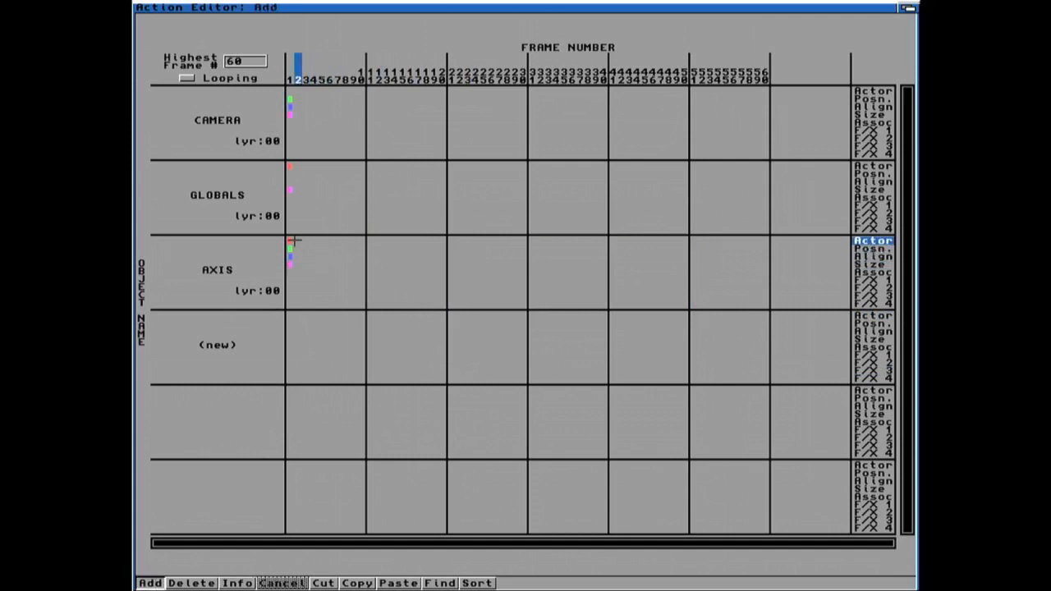
{"action": "left_click", "coordinate": [295, 240]}
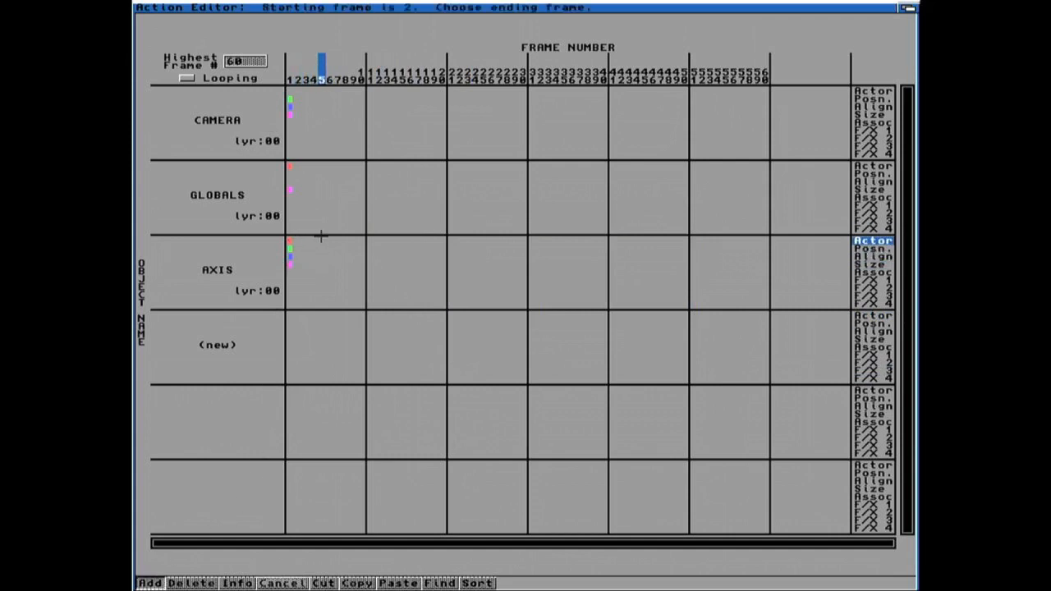
{"action": "left_click", "coordinate": [329, 238]}
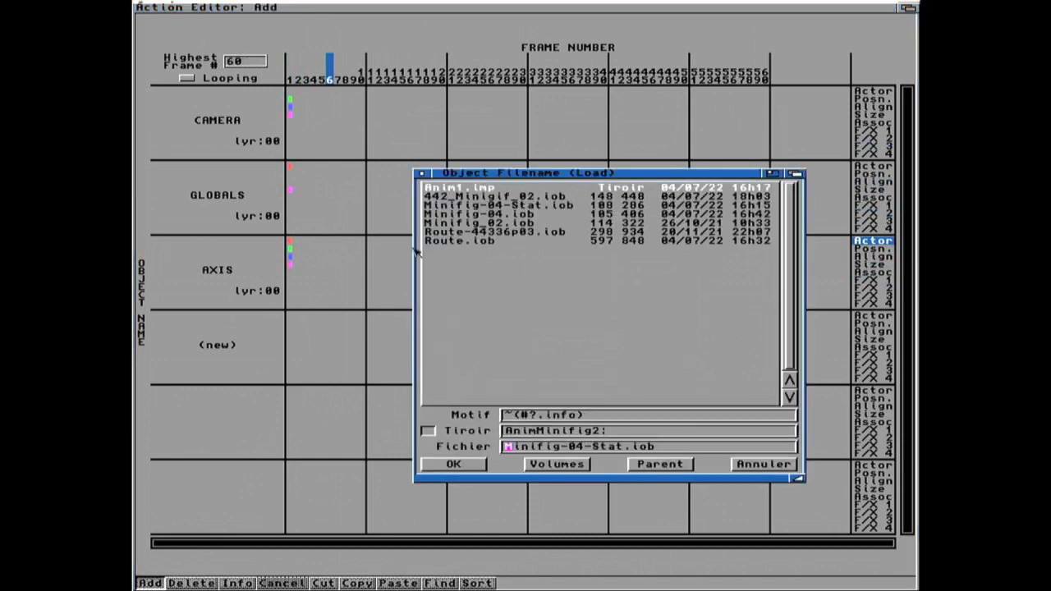
{"action": "left_click", "coordinate": [519, 205]}
{"action": "left_click", "coordinate": [451, 463]}
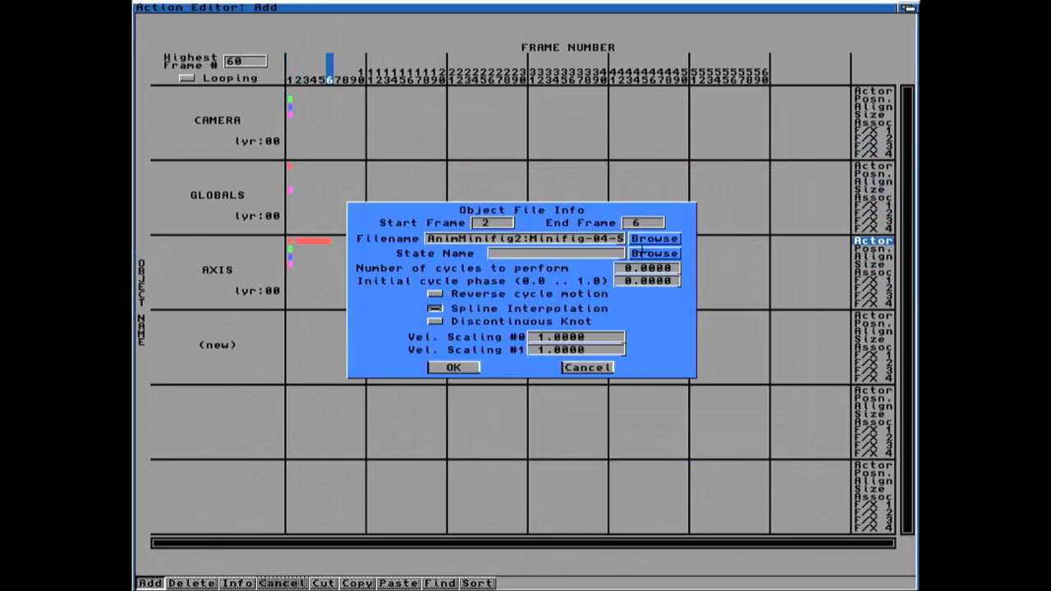
{"action": "left_click", "coordinate": [642, 253]}
{"action": "left_click", "coordinate": [386, 259]}
{"action": "left_click", "coordinate": [454, 367]}
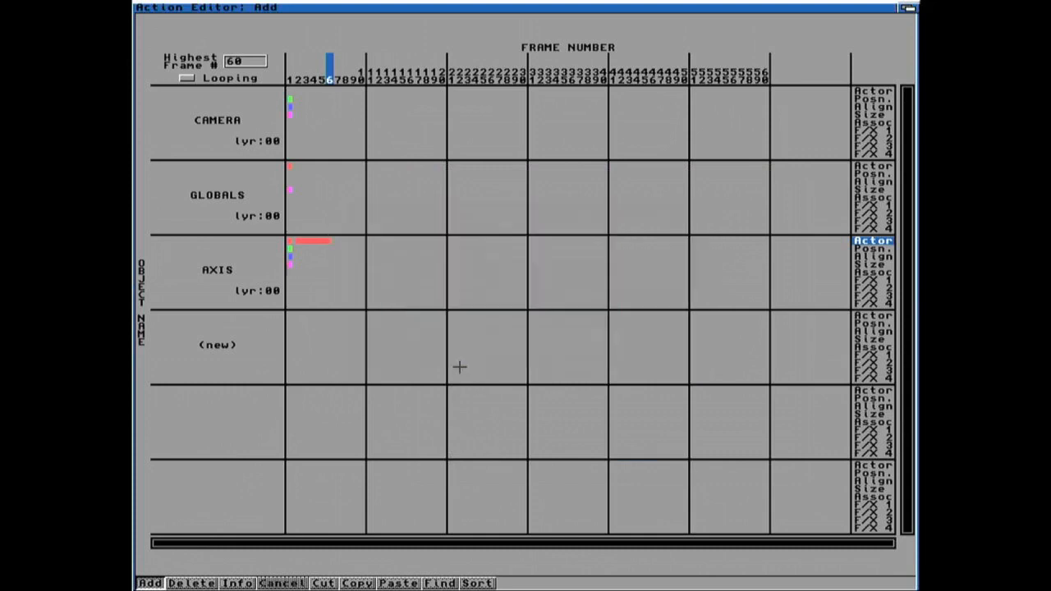
Step: Add another actor event from frame 7 to 17 using Minifig-04-Stat.lob with state STEP2
{"action": "left_click", "coordinate": [334, 240]}
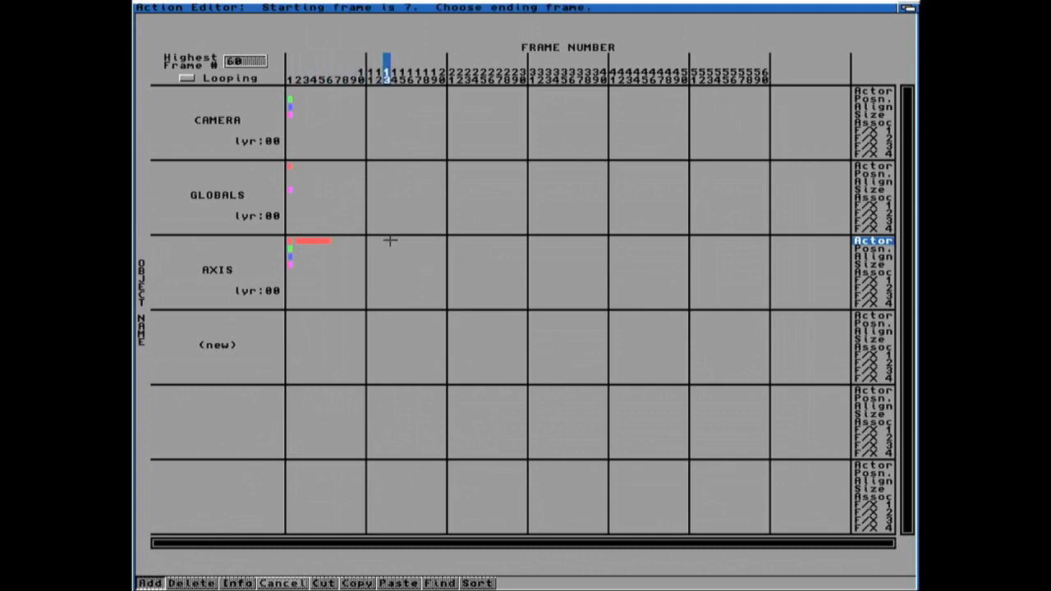
{"action": "left_click", "coordinate": [416, 240]}
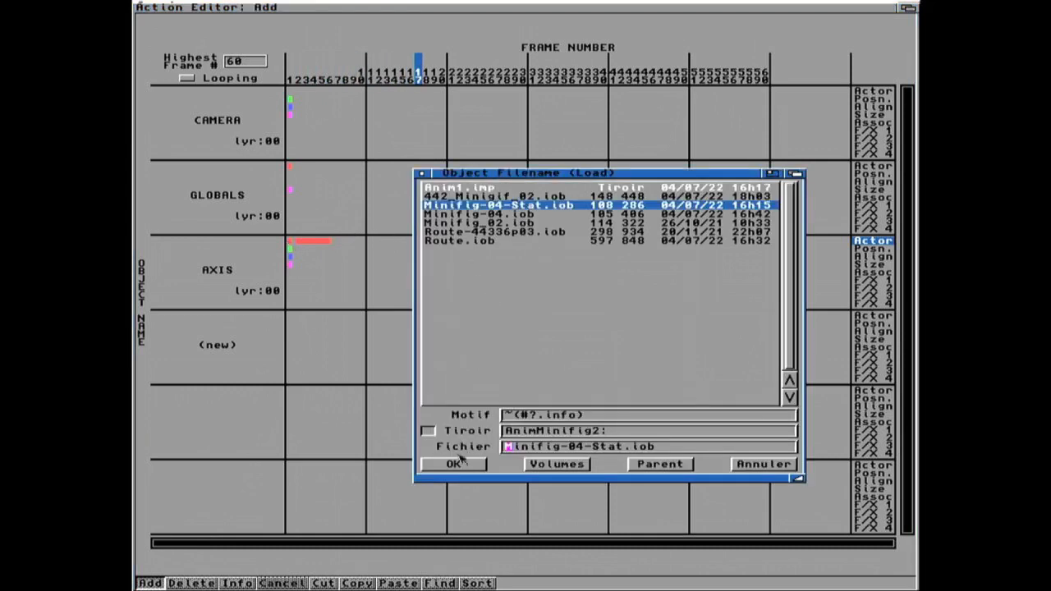
{"action": "left_click", "coordinate": [454, 464]}
{"action": "left_click", "coordinate": [642, 254]}
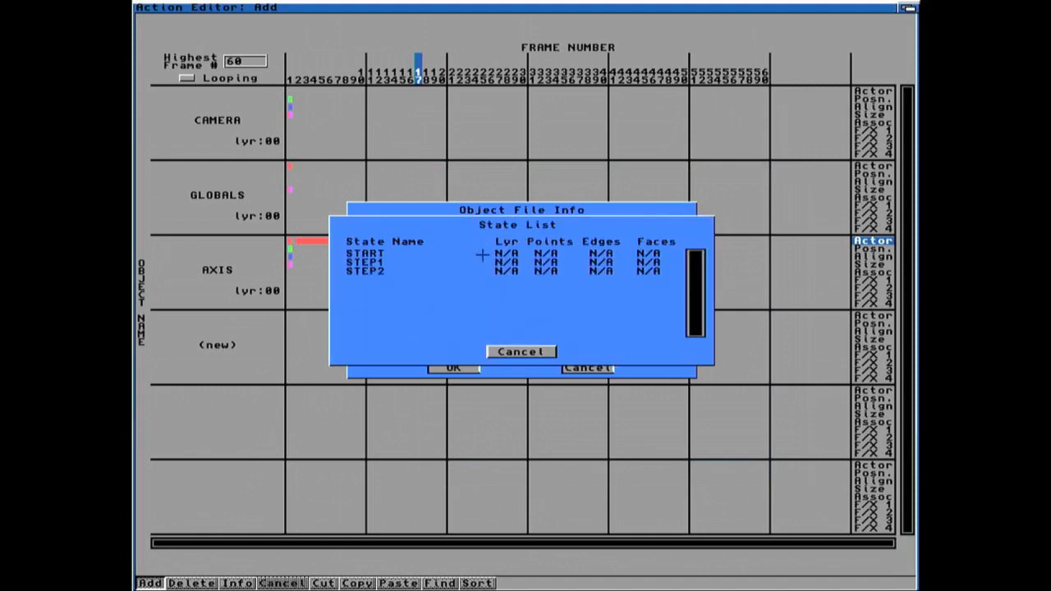
{"action": "left_click", "coordinate": [385, 270]}
{"action": "left_click", "coordinate": [454, 368]}
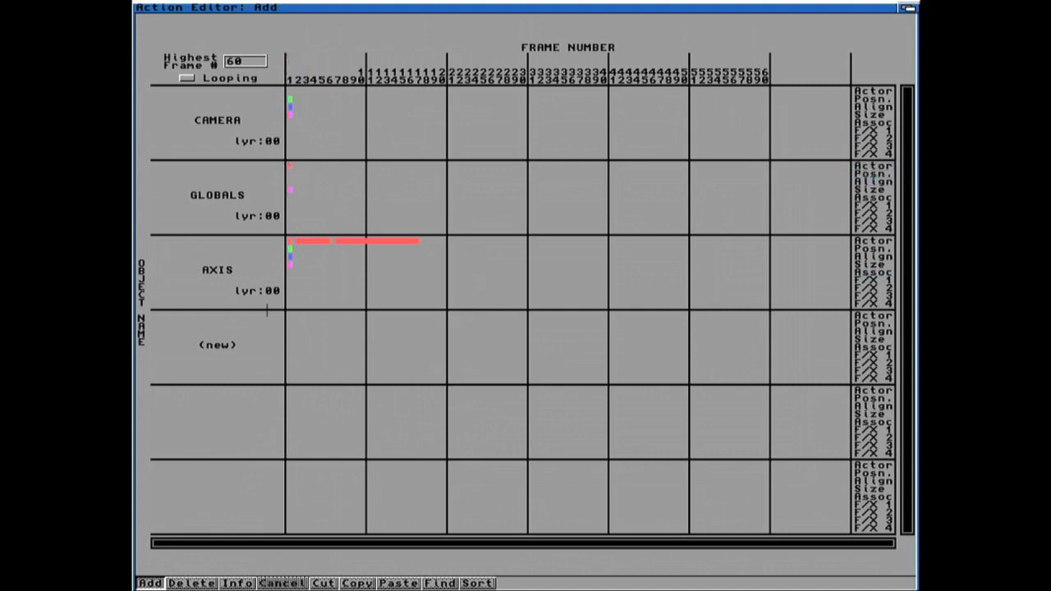
Step: Set the Globals ambient red, green and blue values to 180 at frame 1
{"action": "left_click", "coordinate": [235, 582]}
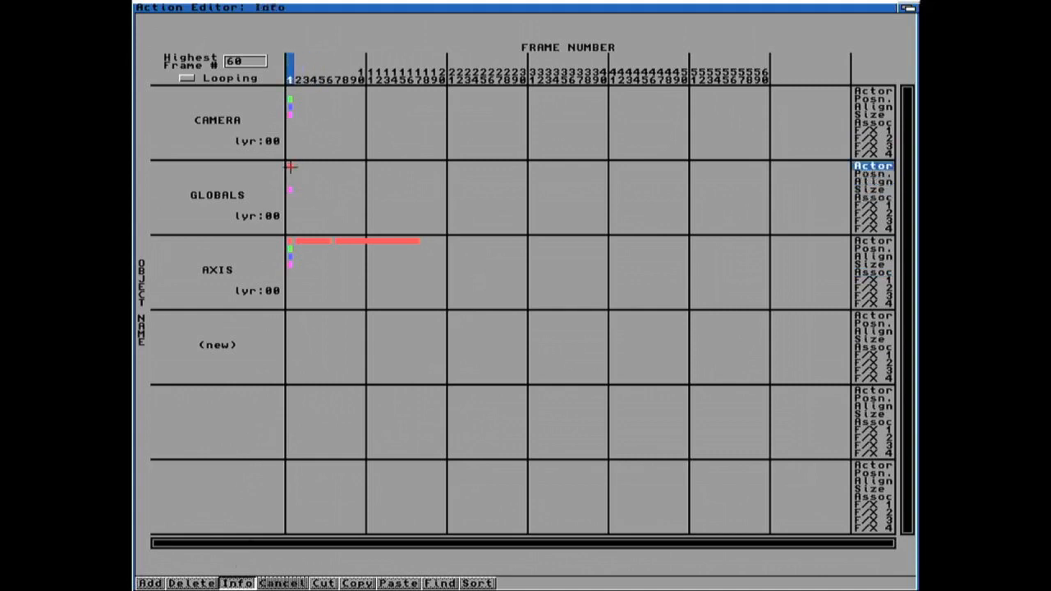
{"action": "left_click", "coordinate": [291, 167]}
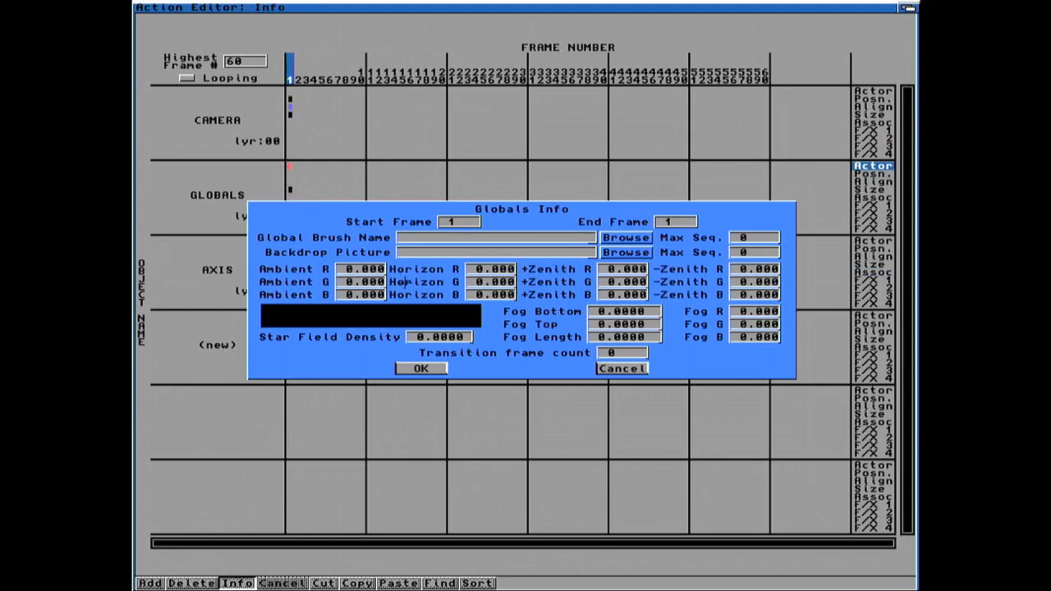
{"action": "type", "text": "18"}
{"action": "key", "text": "Return"}
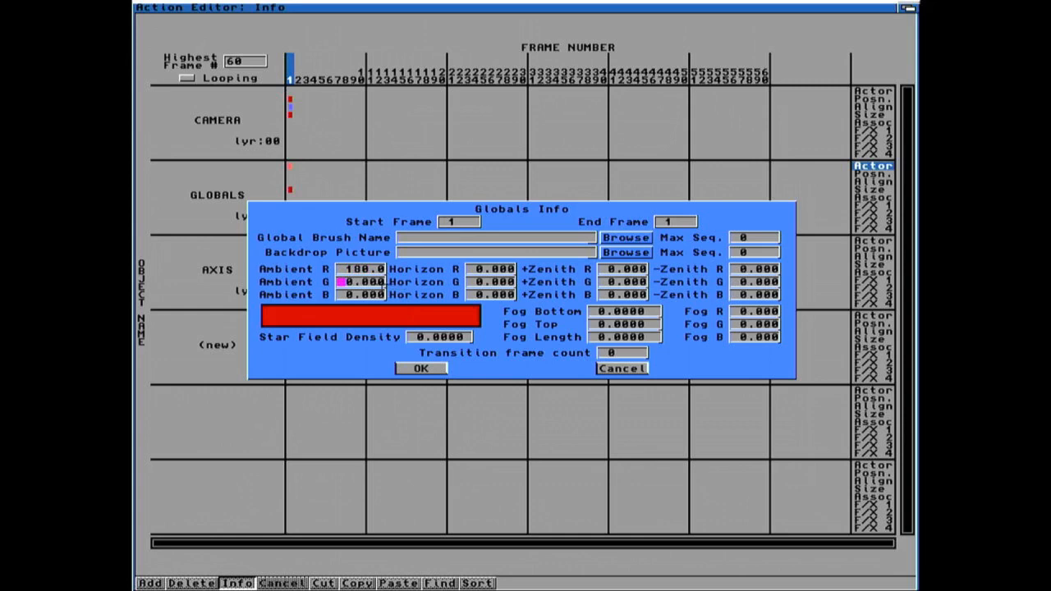
{"action": "type", "text": "18"}
{"action": "key", "text": "Return"}
{"action": "type", "text": "18"}
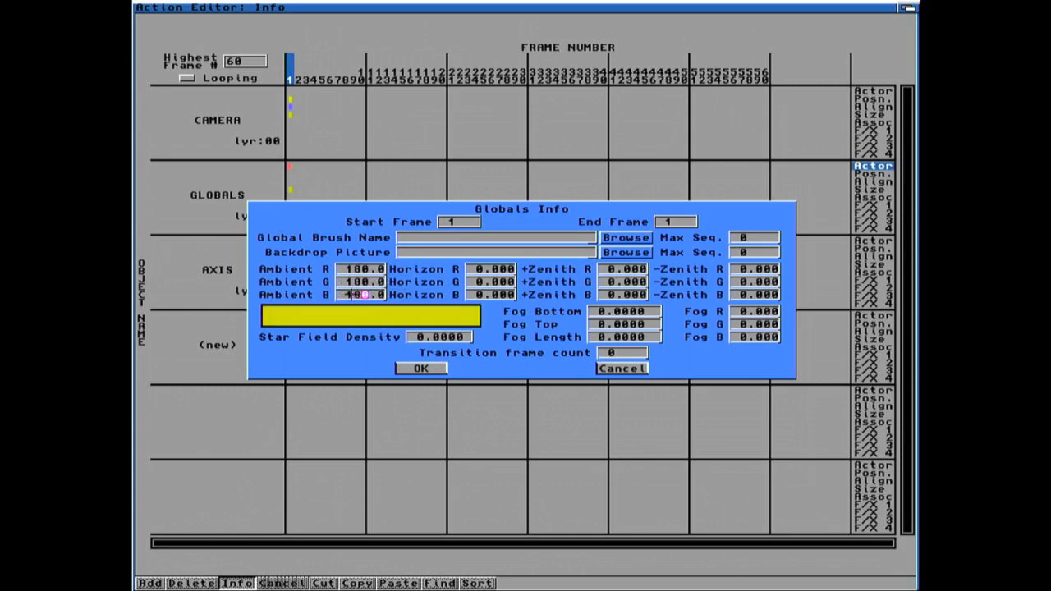
{"action": "key", "text": "Return"}
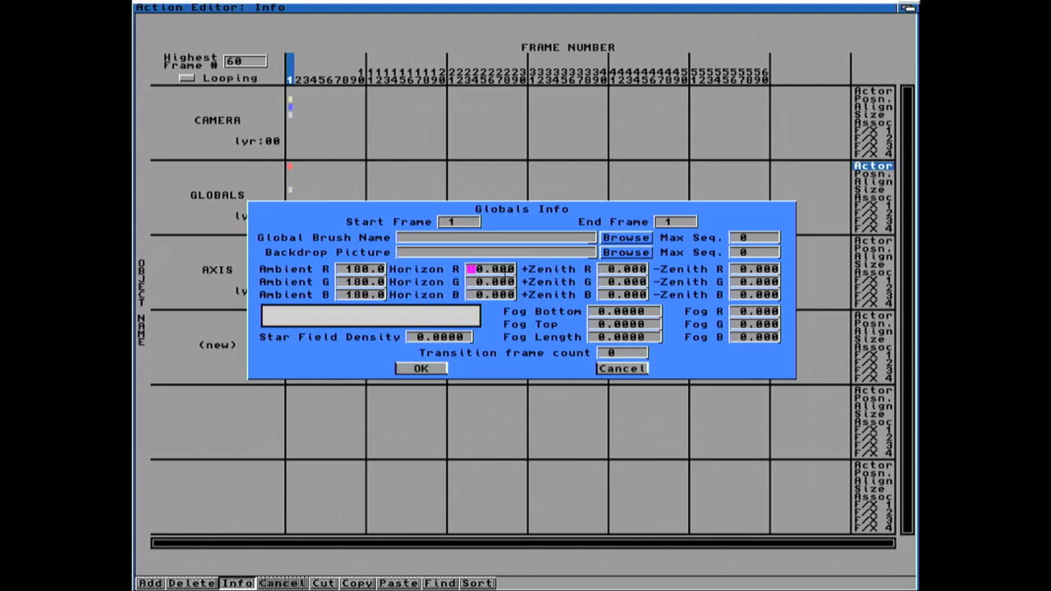
{"action": "left_click", "coordinate": [436, 368]}
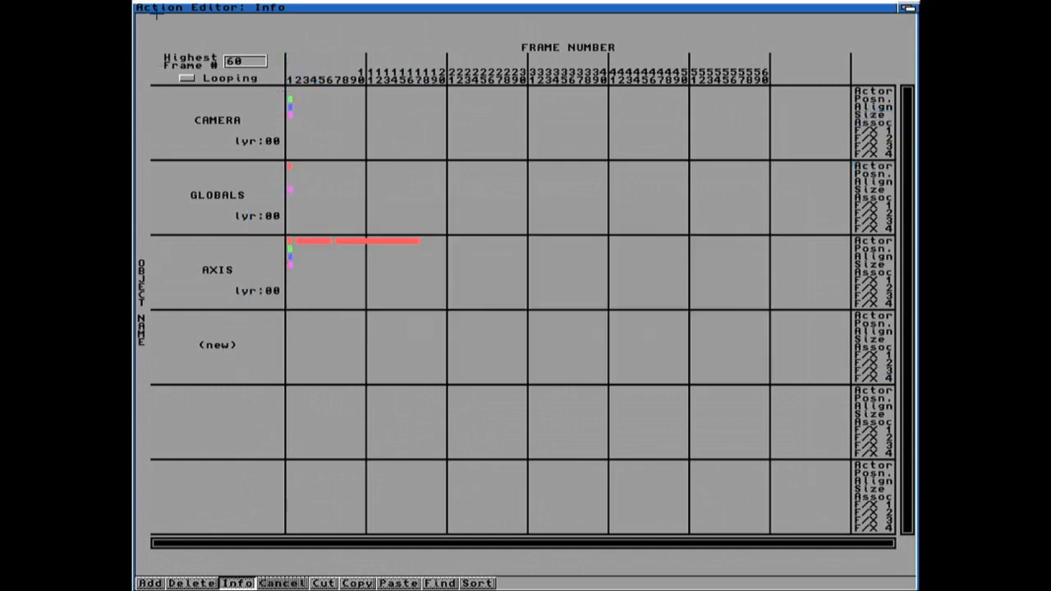
Step: Back in the Stage editor, select the camera and move it in front of the minifigure
{"action": "right_click_drag", "start_coordinate": [201, 30], "coordinate": [197, 51]}
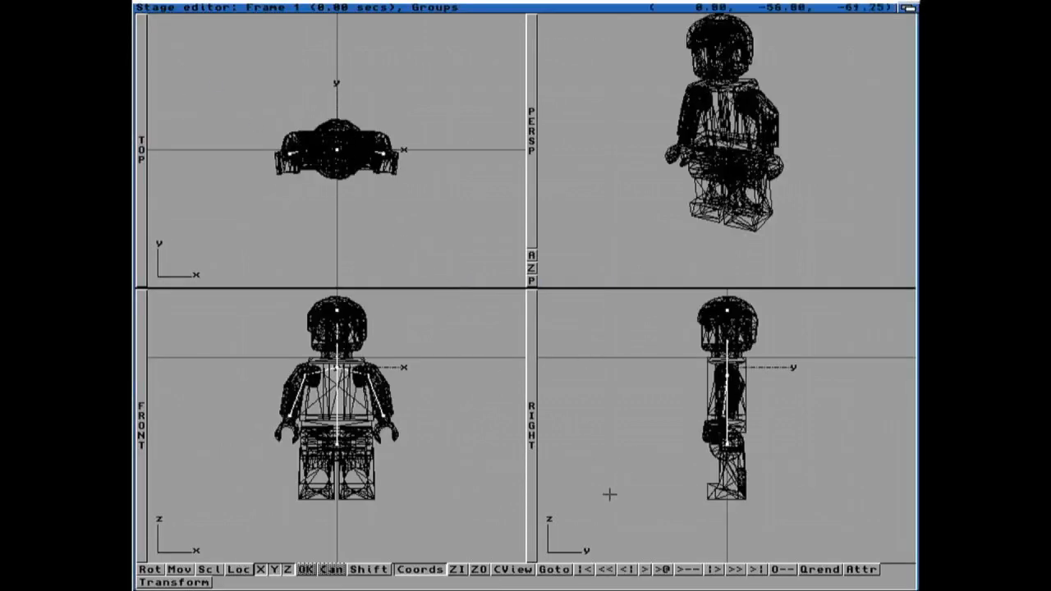
{"action": "key", "text": "super+o"}
{"action": "key", "text": "super+o"}
{"action": "key", "text": "super+o"}
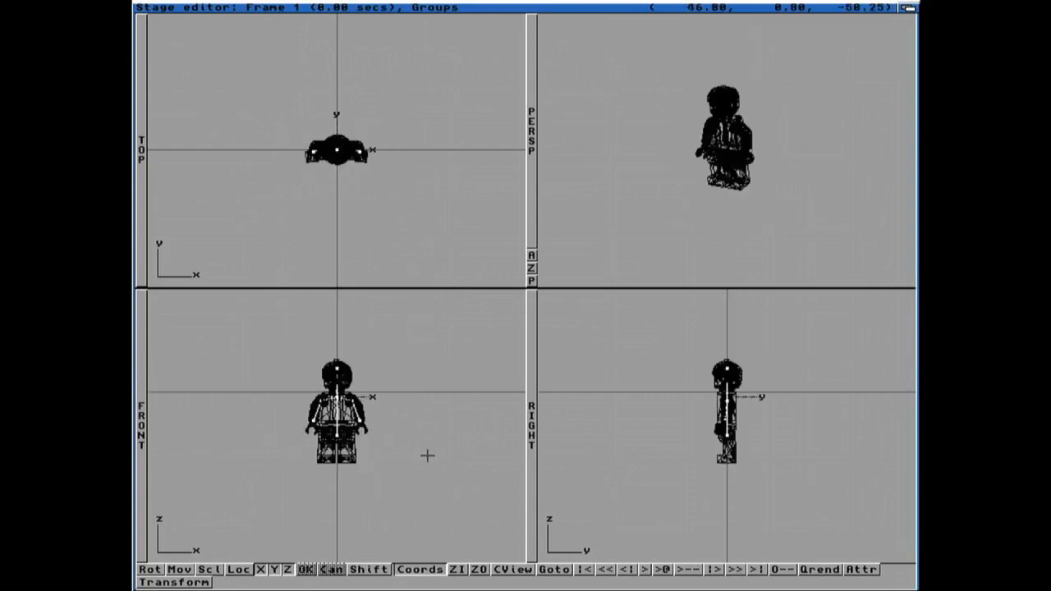
{"action": "right_click_drag", "start_coordinate": [247, 49], "coordinate": [371, 18]}
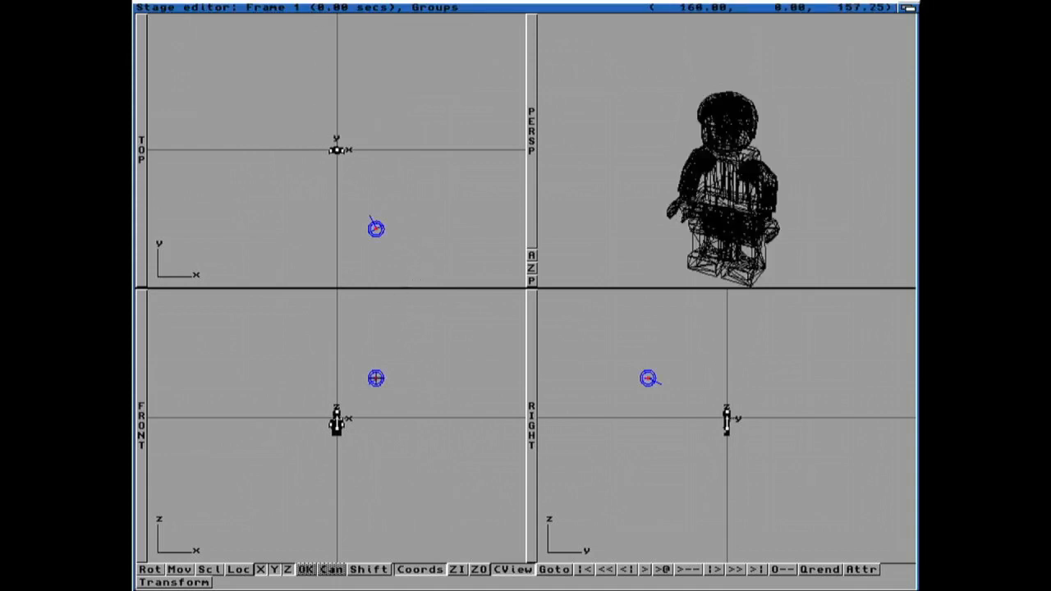
{"action": "key", "text": "m"}
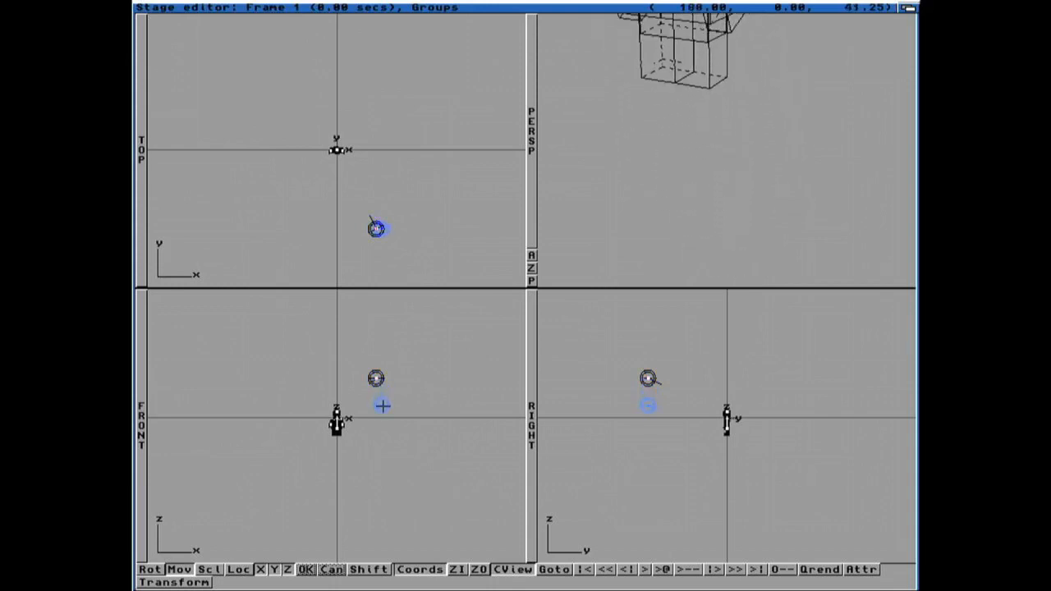
{"action": "key", "text": "r"}
{"action": "left_click_drag", "start_coordinate": [385, 481], "coordinate": [402, 482]}
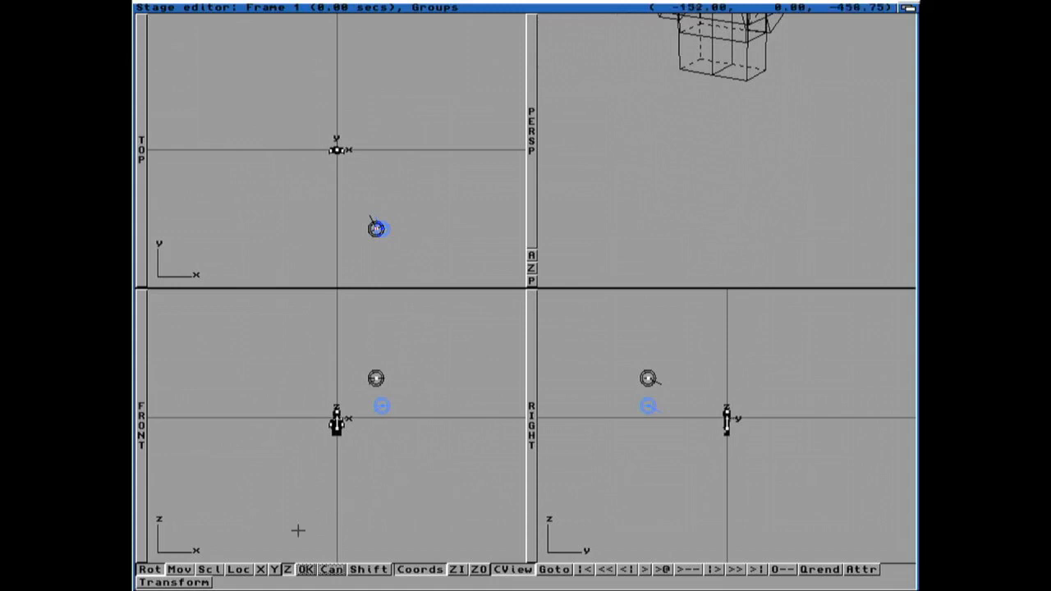
Step: Rotate the camera around its Z and Y axes and nudge its position to aim it at the minifigure
{"action": "left_click", "coordinate": [274, 569]}
{"action": "left_click_drag", "start_coordinate": [393, 518], "coordinate": [431, 515]}
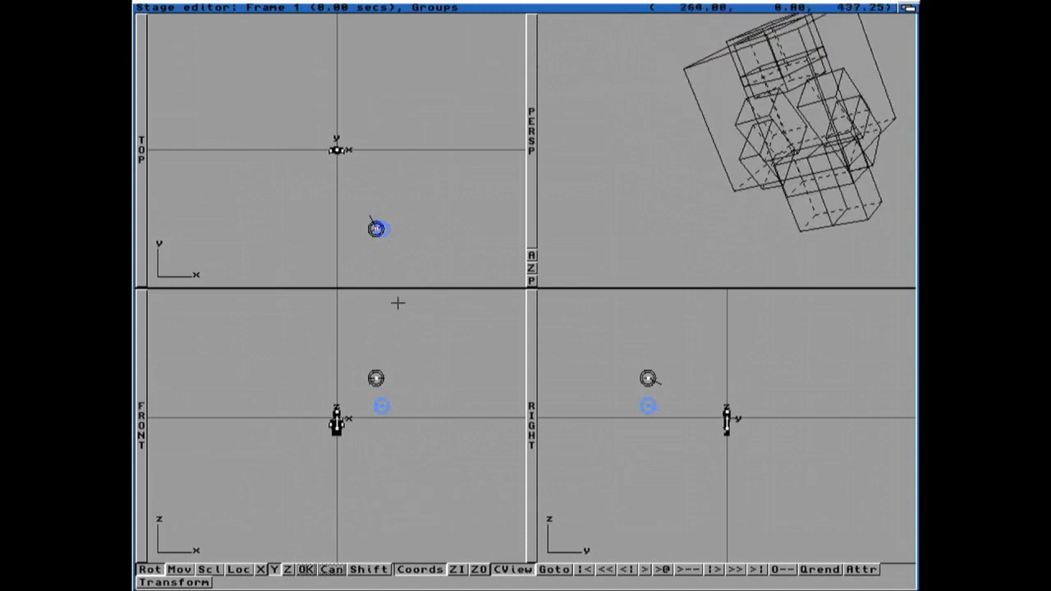
{"action": "key", "text": "m"}
{"action": "mouse_move", "coordinate": [385, 243]}
{"action": "left_mouse_down"}
{"action": "mouse_move", "coordinate": [375, 244]}
{"action": "mouse_move", "coordinate": [391, 243]}
{"action": "left_mouse_up"}
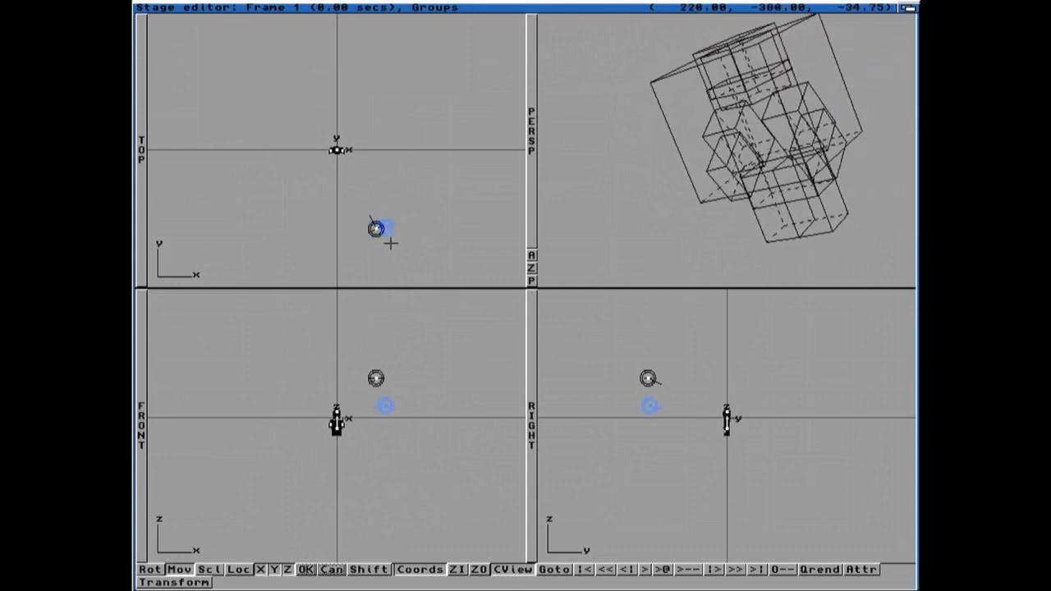
{"action": "key", "text": "r"}
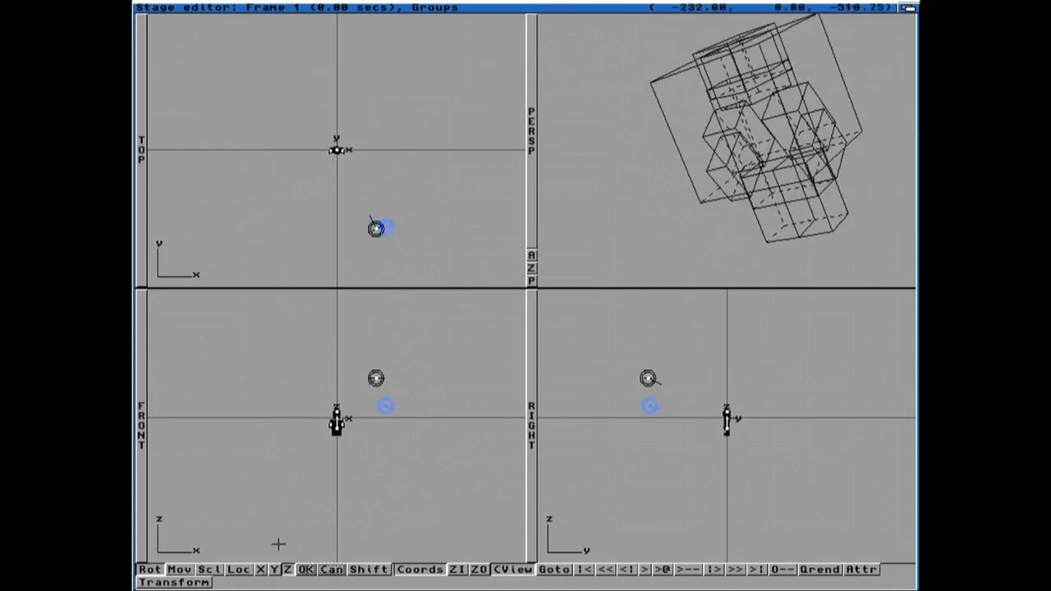
{"action": "left_click", "coordinate": [261, 569]}
{"action": "left_click_drag", "start_coordinate": [431, 386], "coordinate": [421, 384]}
{"action": "key", "text": "y"}
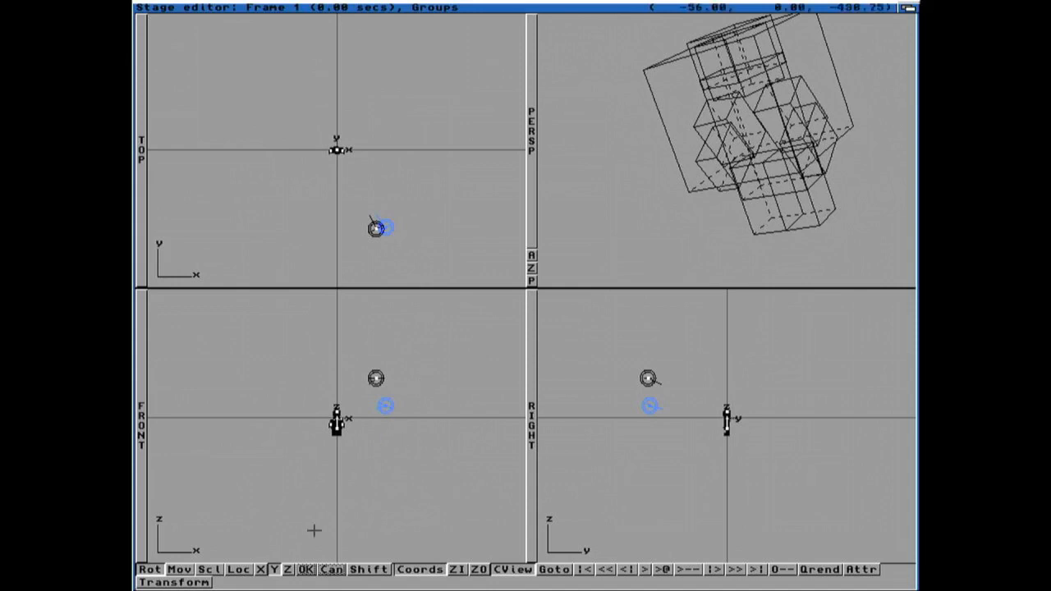
{"action": "left_click", "coordinate": [287, 569]}
{"action": "left_click_drag", "start_coordinate": [375, 478], "coordinate": [382, 479]}
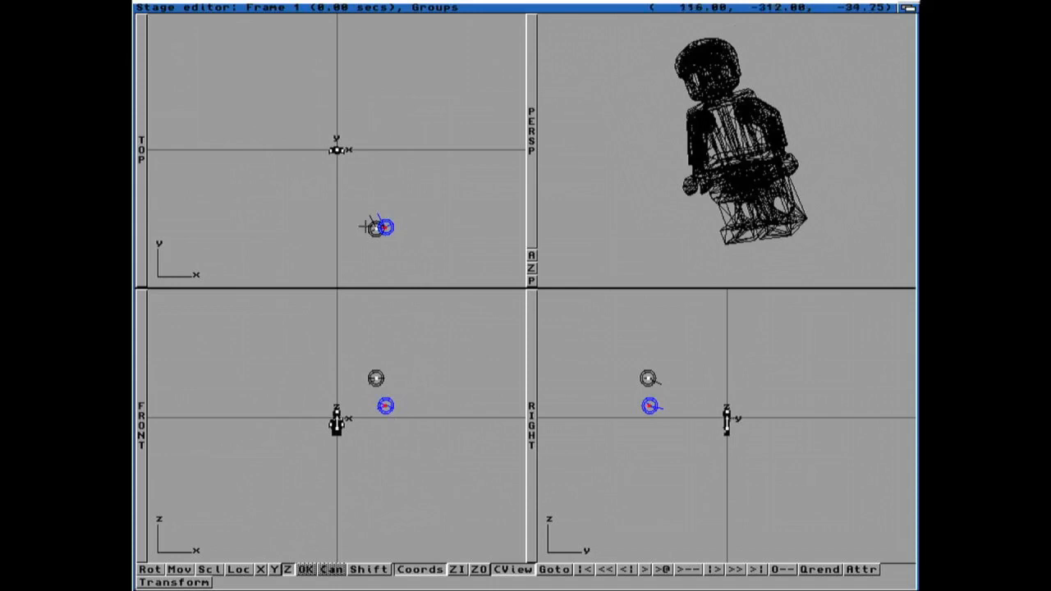
Step: Assign a track object to the selected light source and refresh the views
{"action": "right_click_drag", "start_coordinate": [296, 35], "coordinate": [275, 117]}
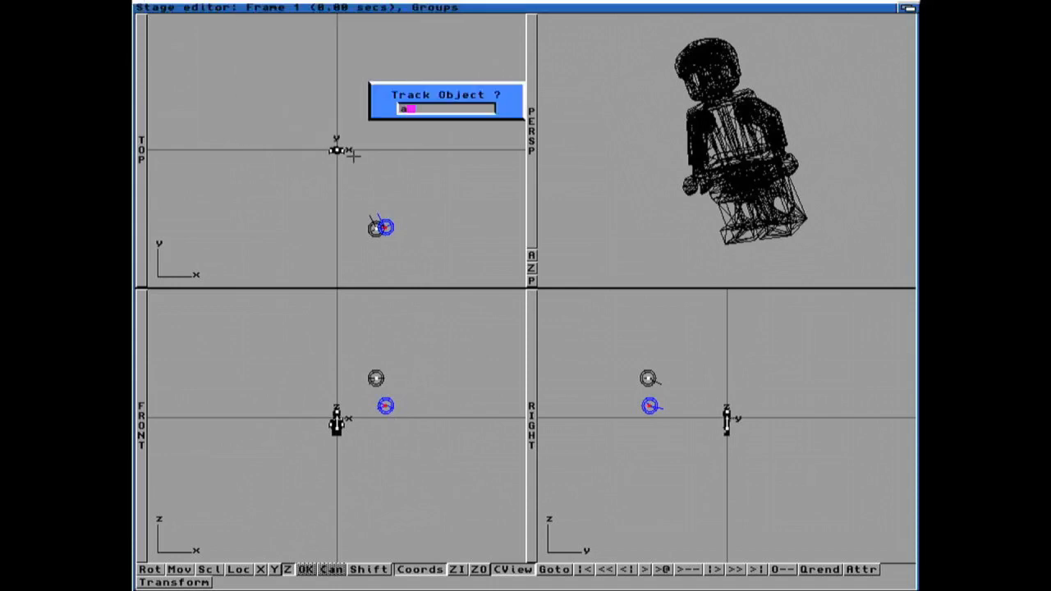
{"action": "key", "text": "Return"}
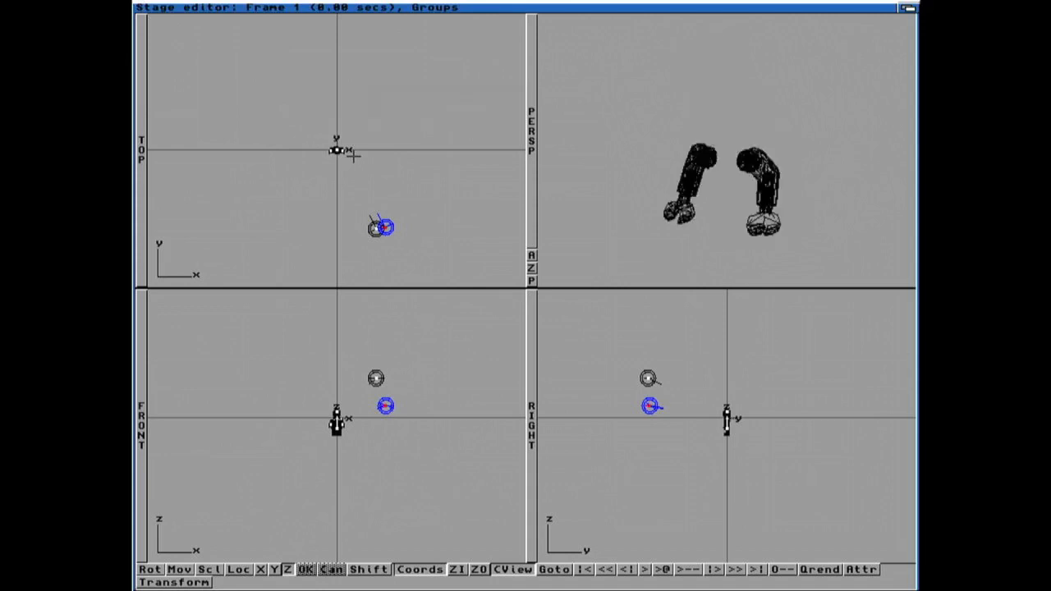
{"action": "key", "text": "super+r"}
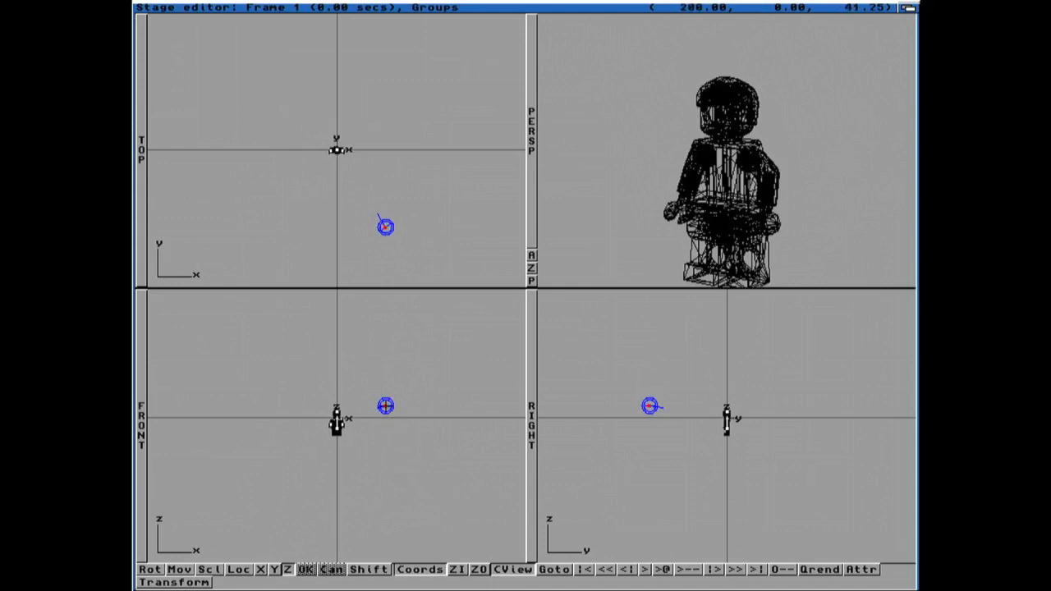
Step: Move the light source further along the X axis and review its Light Source Info settings
{"action": "key", "text": "m"}
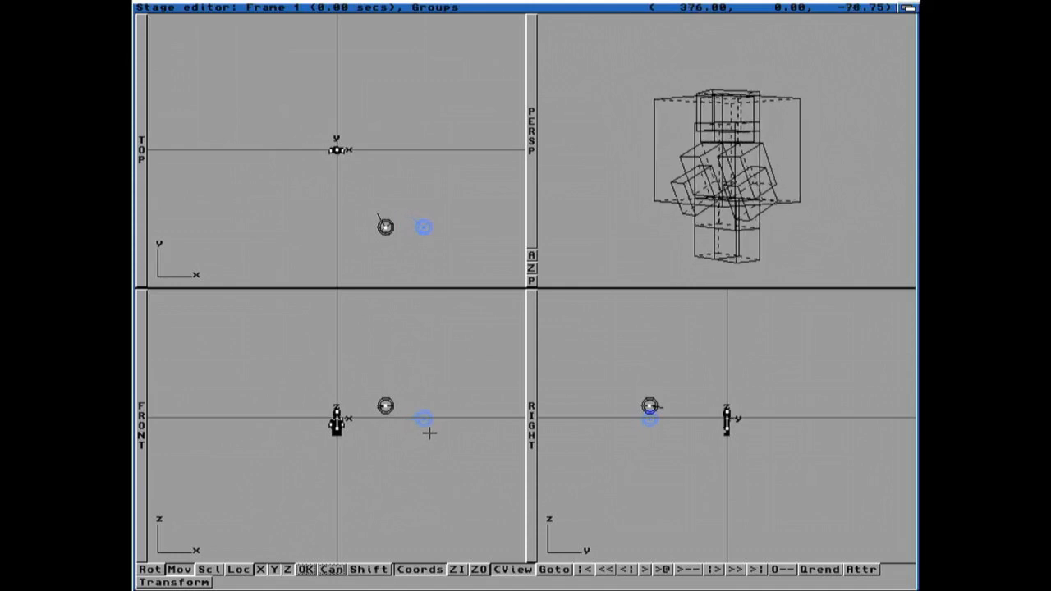
{"action": "left_click", "coordinate": [435, 428]}
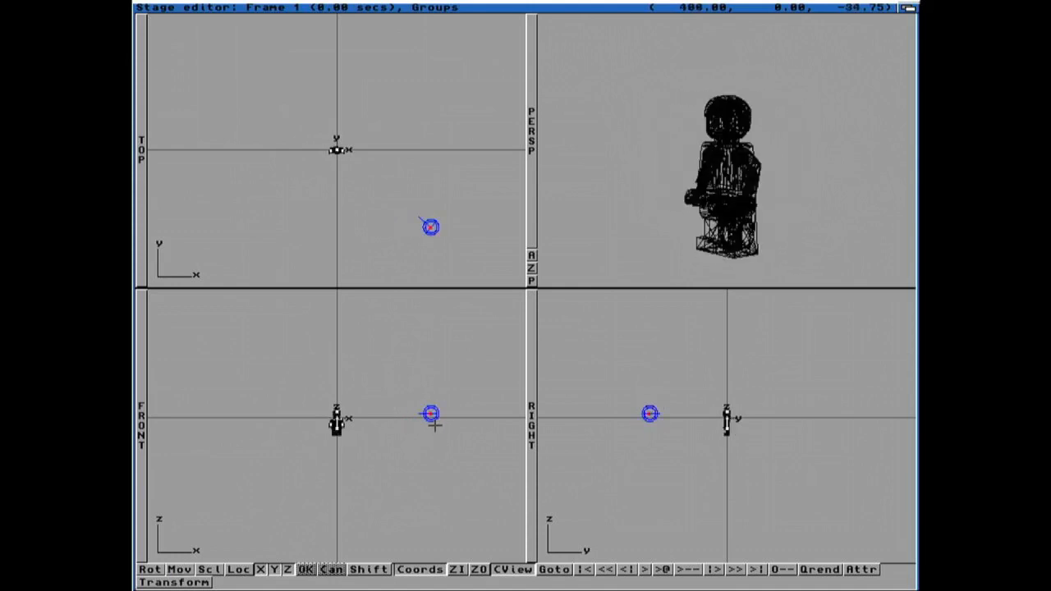
{"action": "right_click_drag", "start_coordinate": [185, 30], "coordinate": [419, 34]}
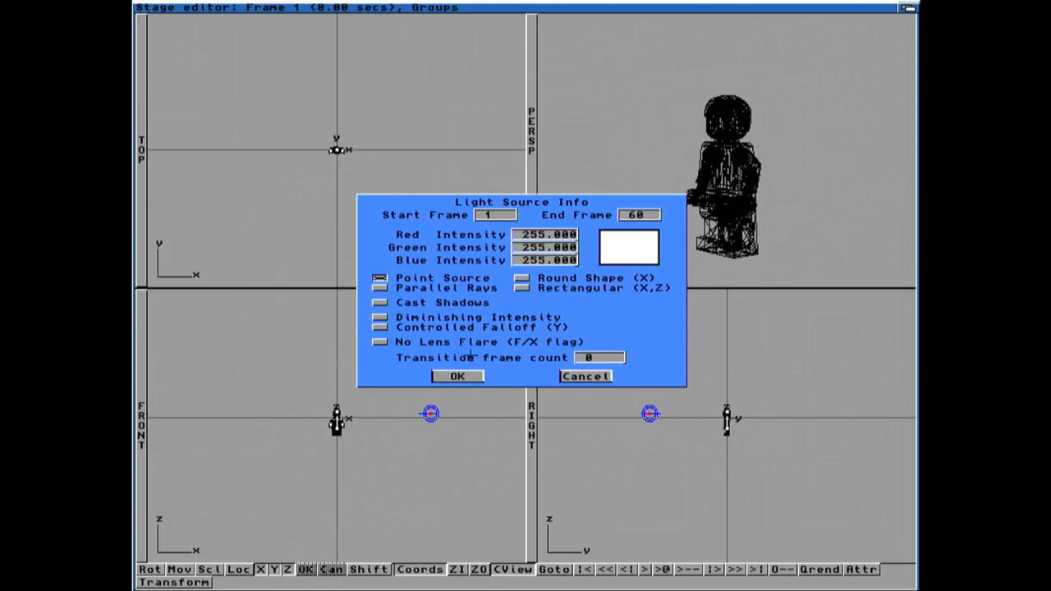
{"action": "left_click", "coordinate": [457, 376]}
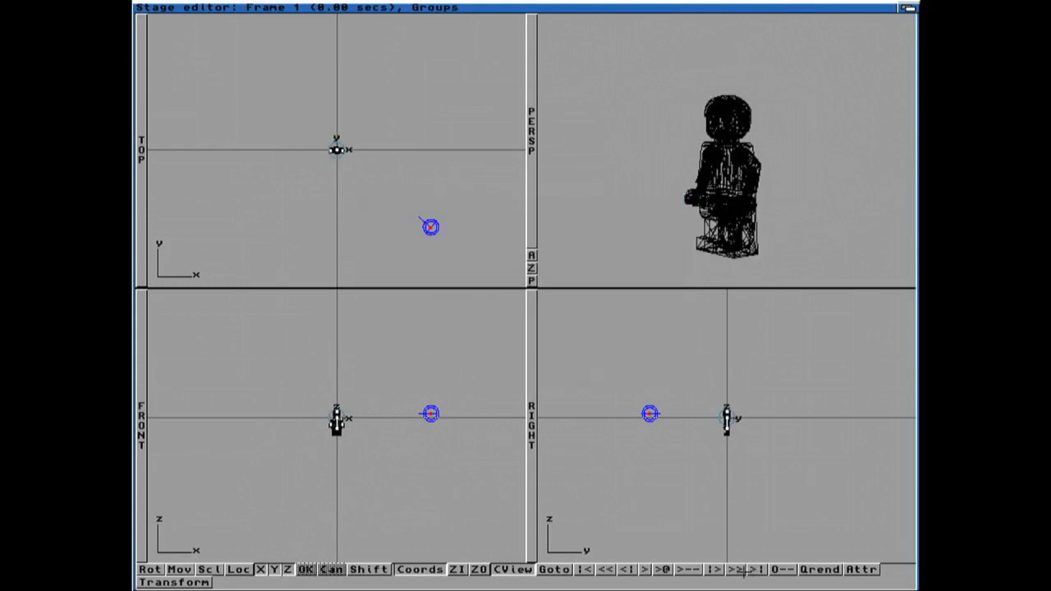
Step: Add another light source and place it high above the minifigure
{"action": "right_click_drag", "start_coordinate": [435, 10], "coordinate": [371, 46]}
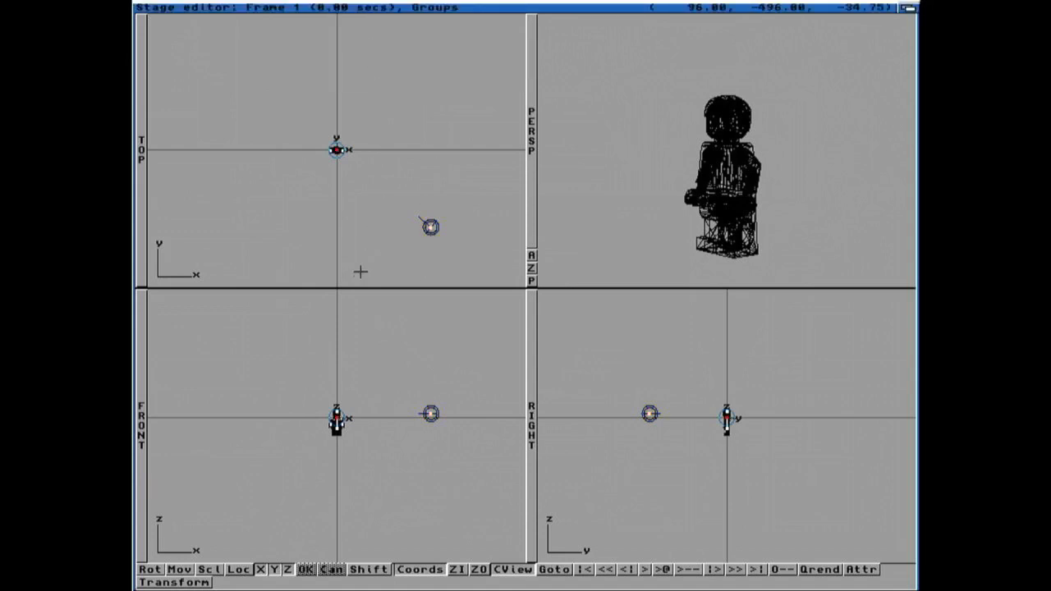
{"action": "key", "text": "m"}
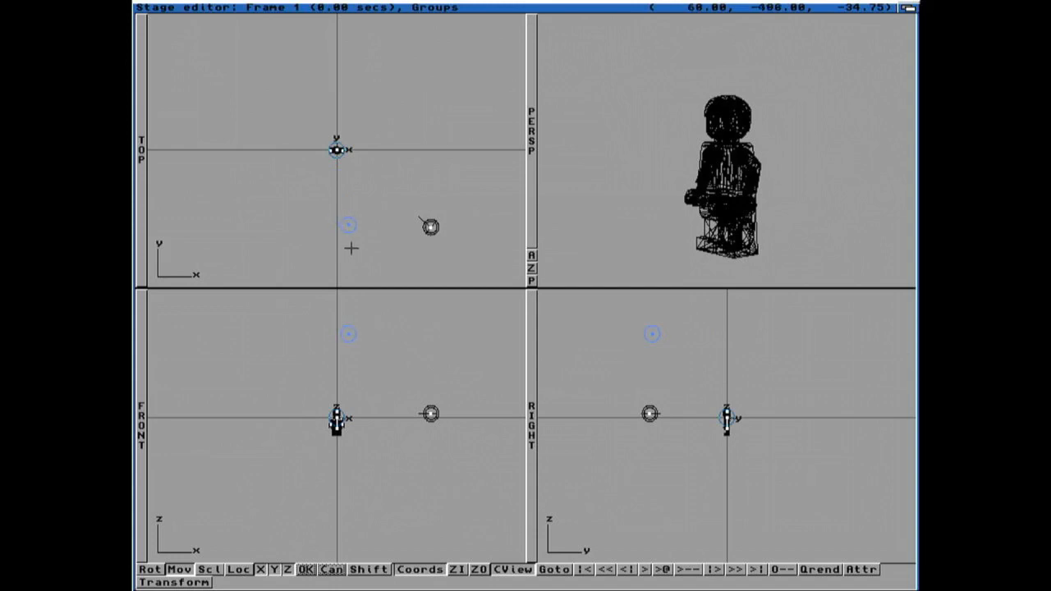
{"action": "left_click", "coordinate": [362, 342]}
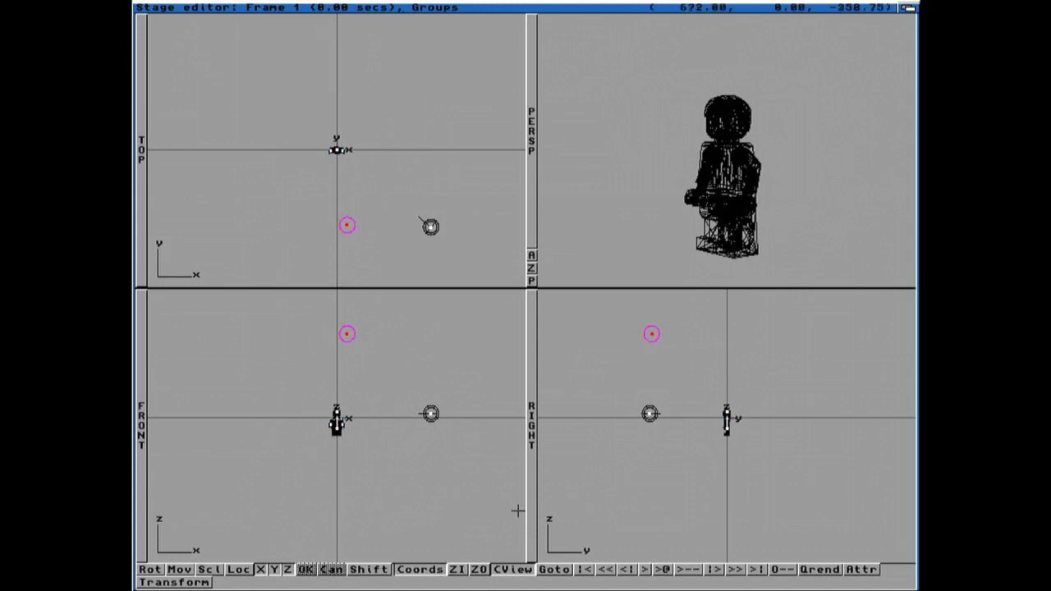
Step: Quick-render the scene to check the lighting, then close the render preview
{"action": "left_click", "coordinate": [820, 569]}
{"action": "left_click", "coordinate": [447, 354]}
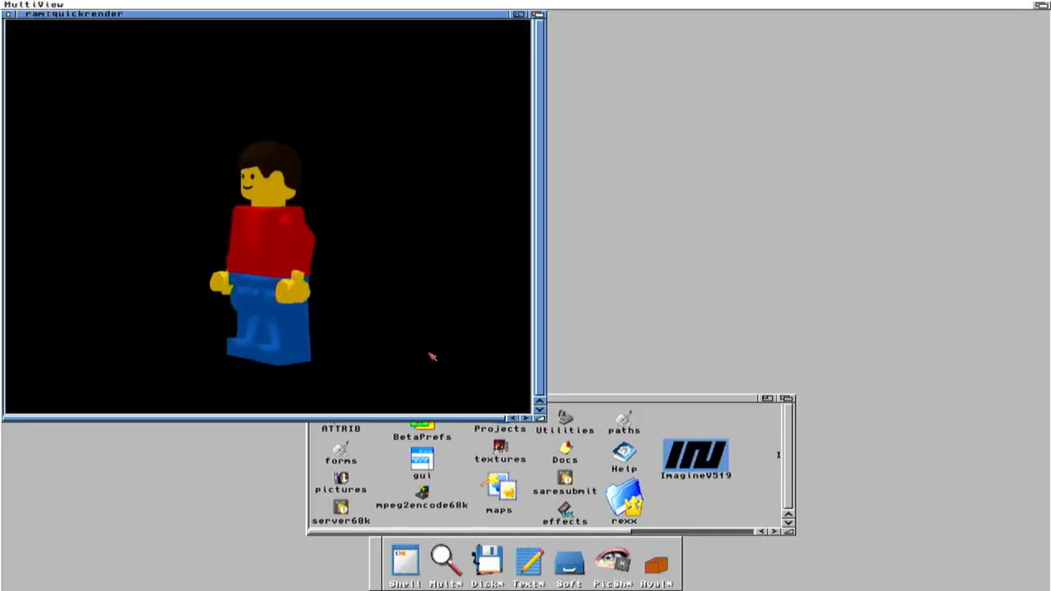
{"action": "left_click", "coordinate": [9, 14]}
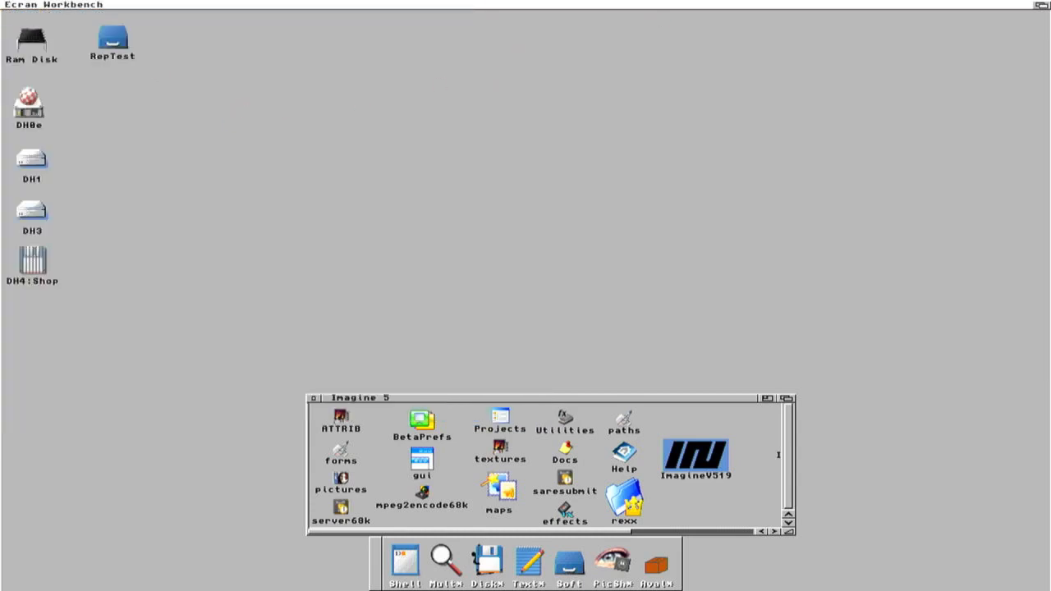
{"action": "left_click", "coordinate": [1043, 5]}
Step: Move the first light source closer to the camera and minifigure
{"action": "left_click", "coordinate": [431, 228]}
{"action": "key", "text": "m"}
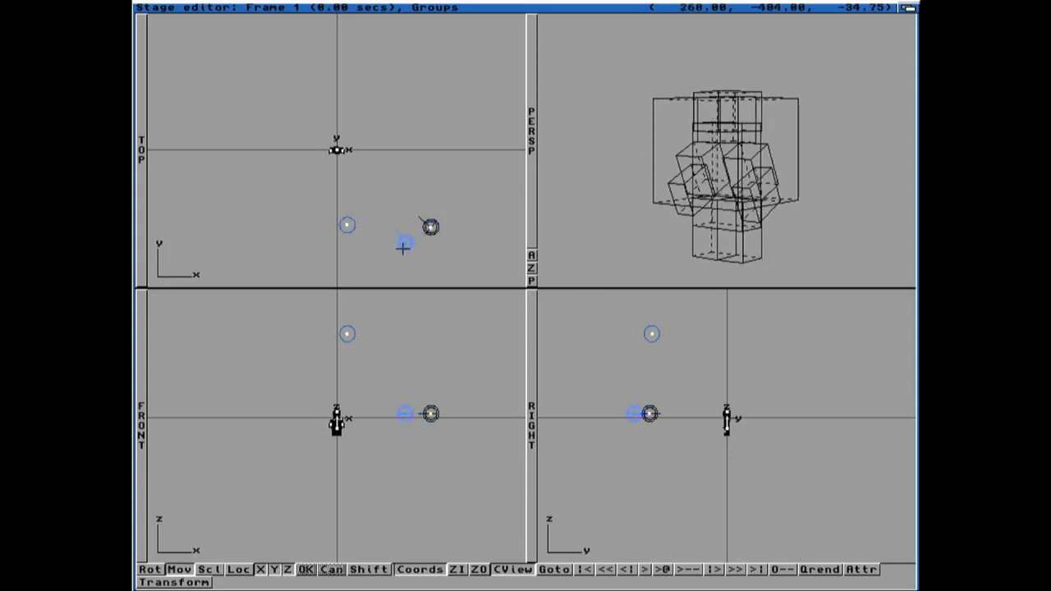
{"action": "left_click", "coordinate": [403, 247]}
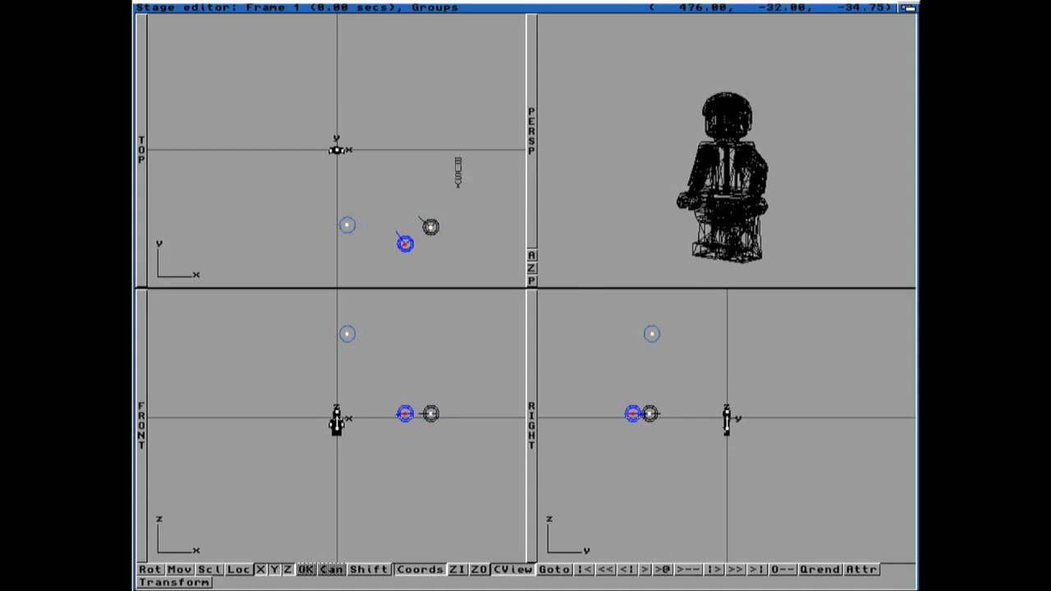
Step: Run a quickdraw preview of the first few frames with full objects only
{"action": "right_click_drag", "start_coordinate": [544, 96], "coordinate": [513, 16]}
{"action": "key", "text": "Right"}
{"action": "key", "text": "Right"}
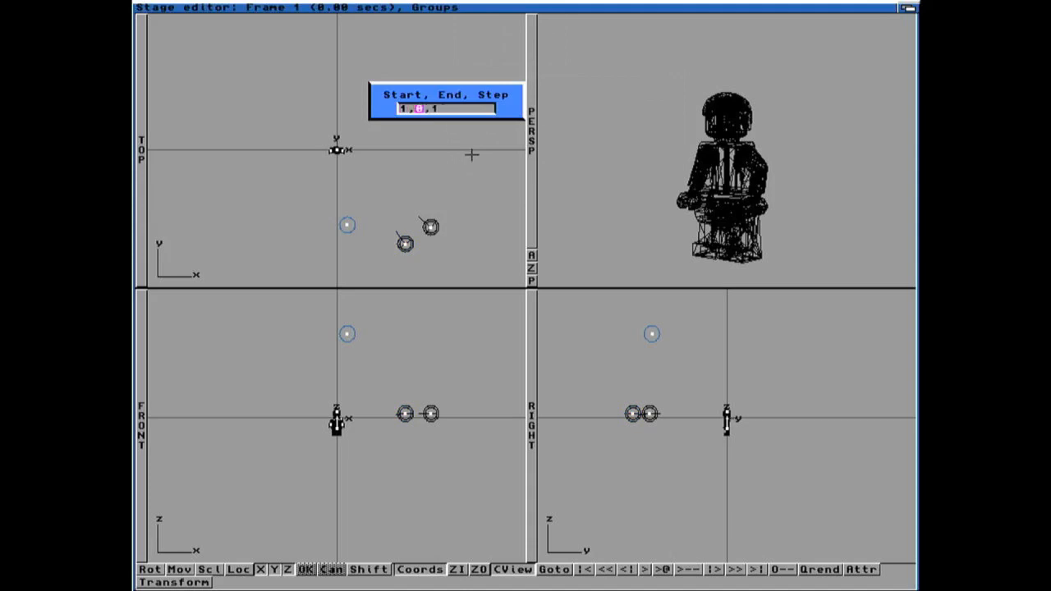
{"action": "type", "text": "3"}
{"action": "key", "text": "Return"}
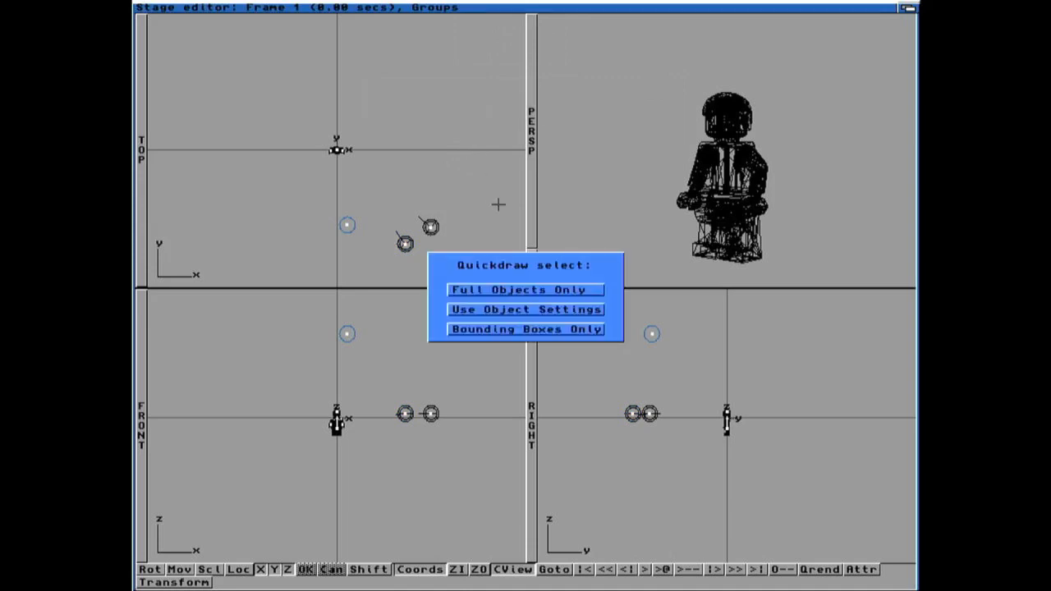
{"action": "left_click", "coordinate": [505, 285]}
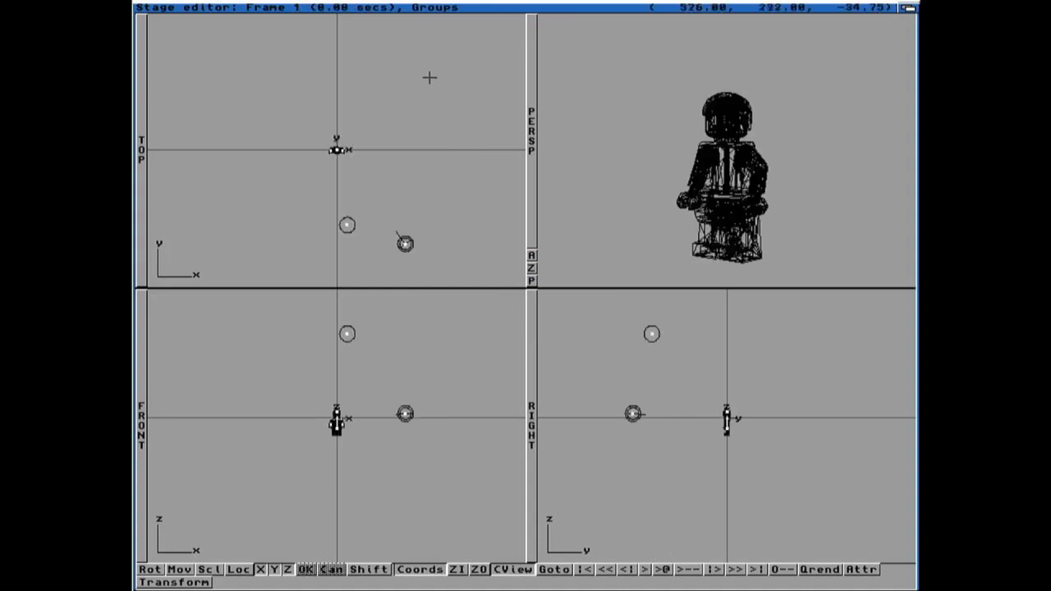
Step: In the Action editor, add an actor event from frame 18 to 22 using Minifig-04-Stat.lob with state START
{"action": "right_click_drag", "start_coordinate": [176, 6], "coordinate": [194, 51]}
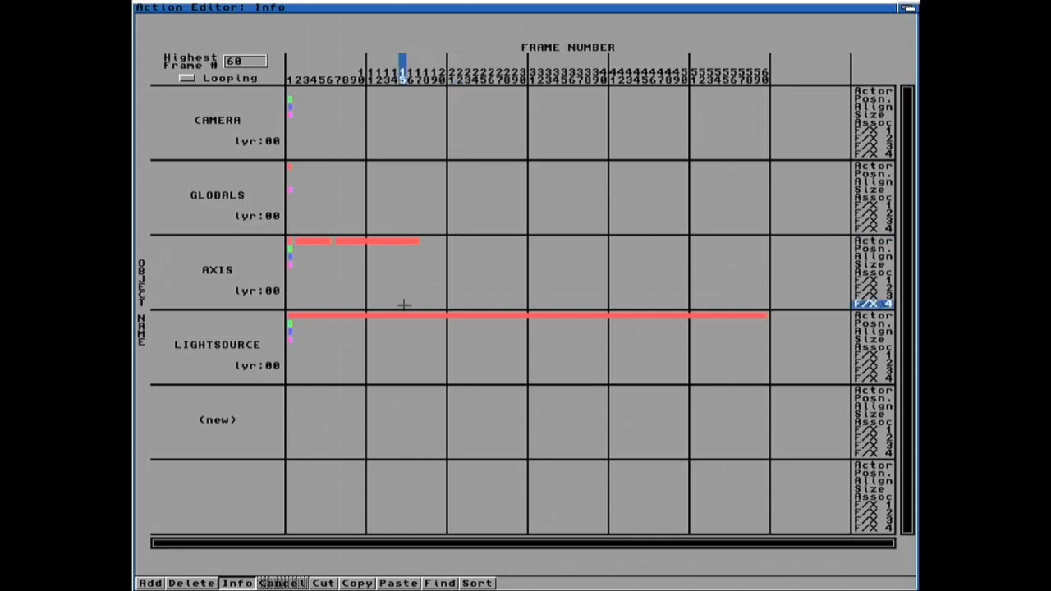
{"action": "left_click", "coordinate": [150, 583]}
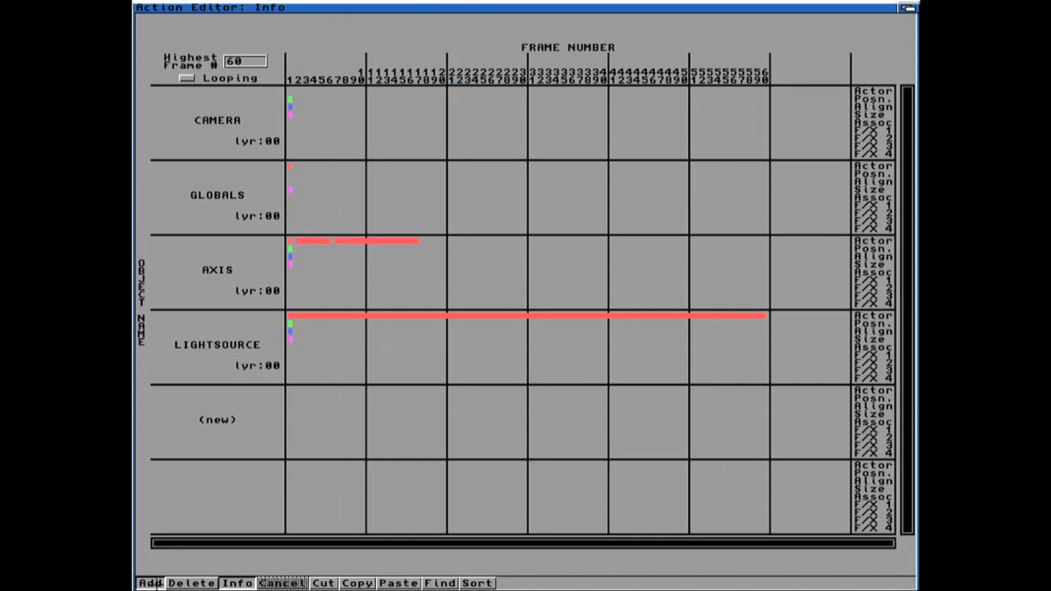
{"action": "left_click", "coordinate": [422, 240]}
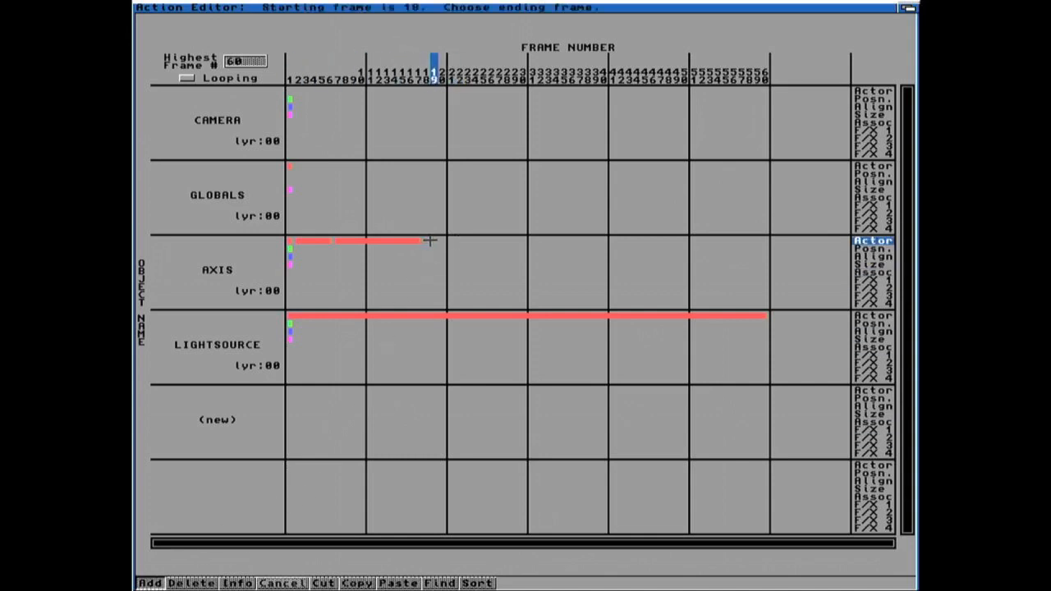
{"action": "left_click", "coordinate": [457, 240]}
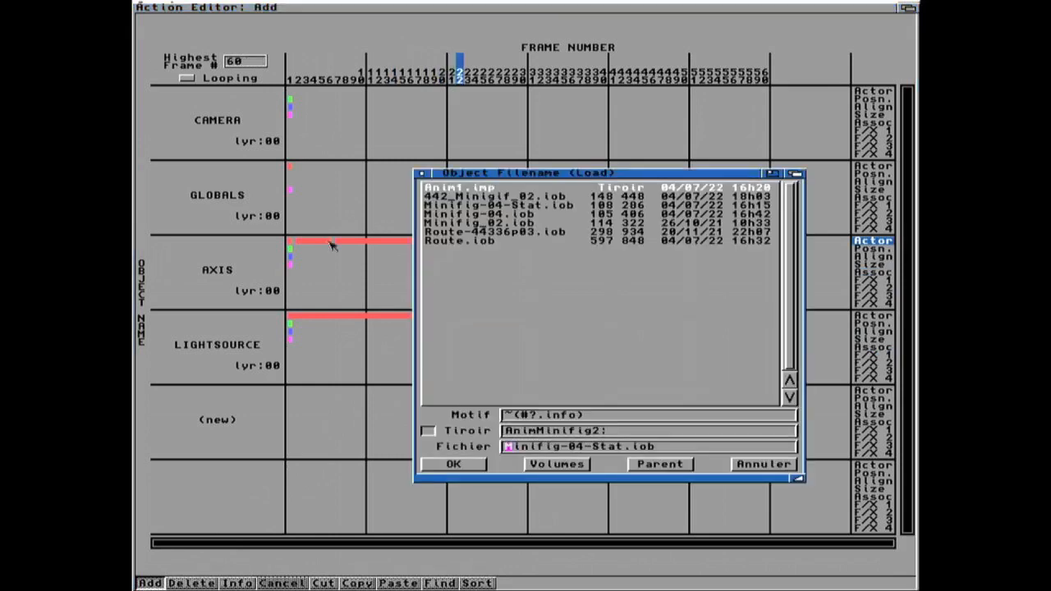
{"action": "double_click", "coordinate": [540, 206]}
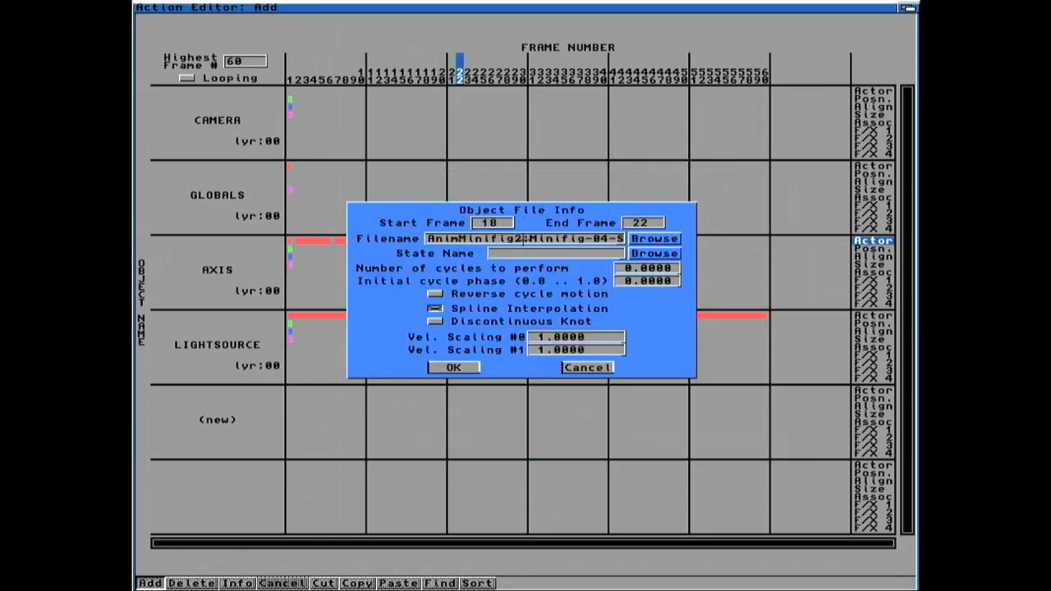
{"action": "left_click", "coordinate": [636, 254]}
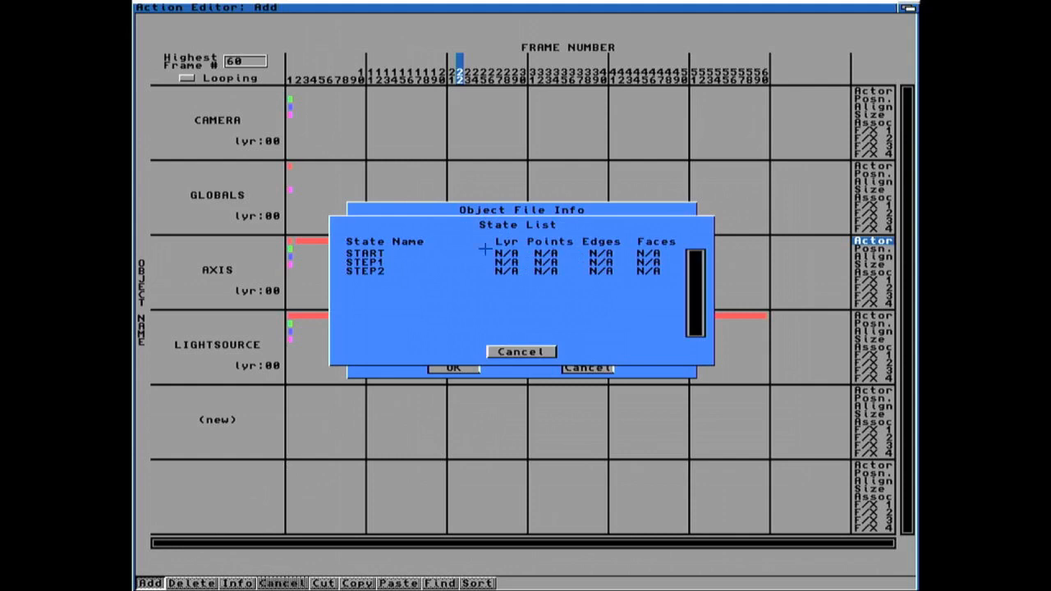
{"action": "left_click", "coordinate": [376, 253]}
{"action": "left_click", "coordinate": [460, 369]}
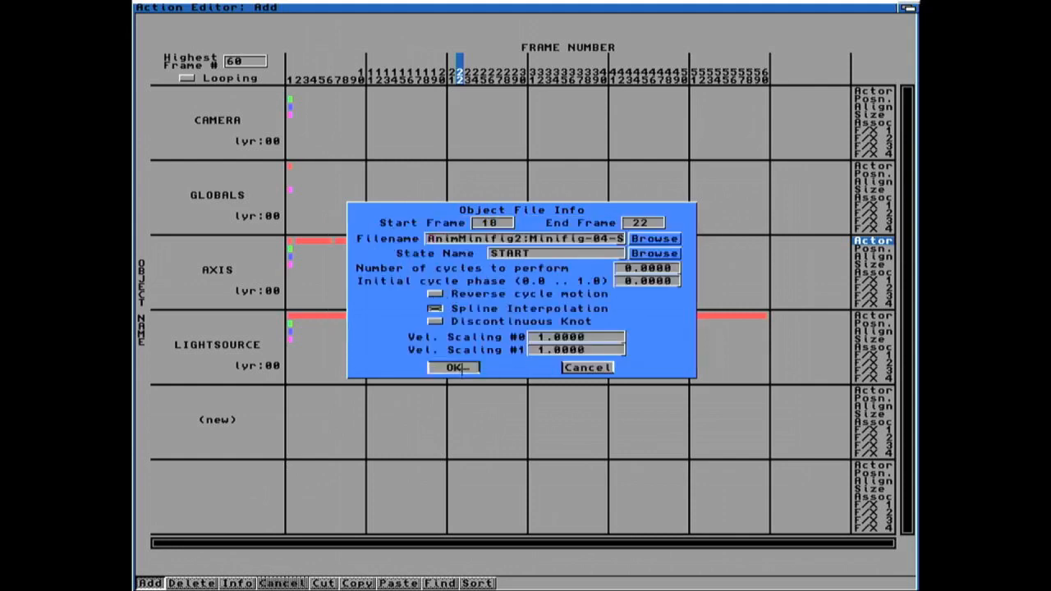
Step: Back in the Stage editor, quickdraw-preview frames 1 to 60 with full objects, then cancel it
{"action": "mouse_move", "coordinate": [461, 282]}
{"action": "right_mouse_down"}
{"action": "mouse_move", "coordinate": [168, 6]}
{"action": "mouse_move", "coordinate": [194, 24]}
{"action": "mouse_move", "coordinate": [172, 16]}
{"action": "mouse_move", "coordinate": [180, 51]}
{"action": "right_mouse_up"}
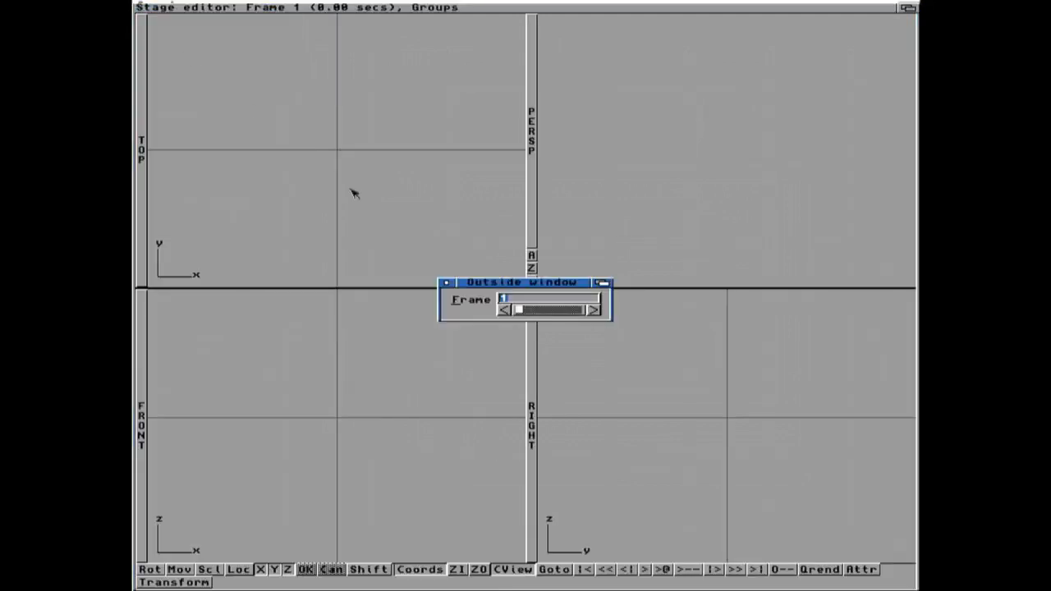
{"action": "left_click", "coordinate": [446, 283]}
{"action": "right_click_drag", "start_coordinate": [413, 55], "coordinate": [484, 17]}
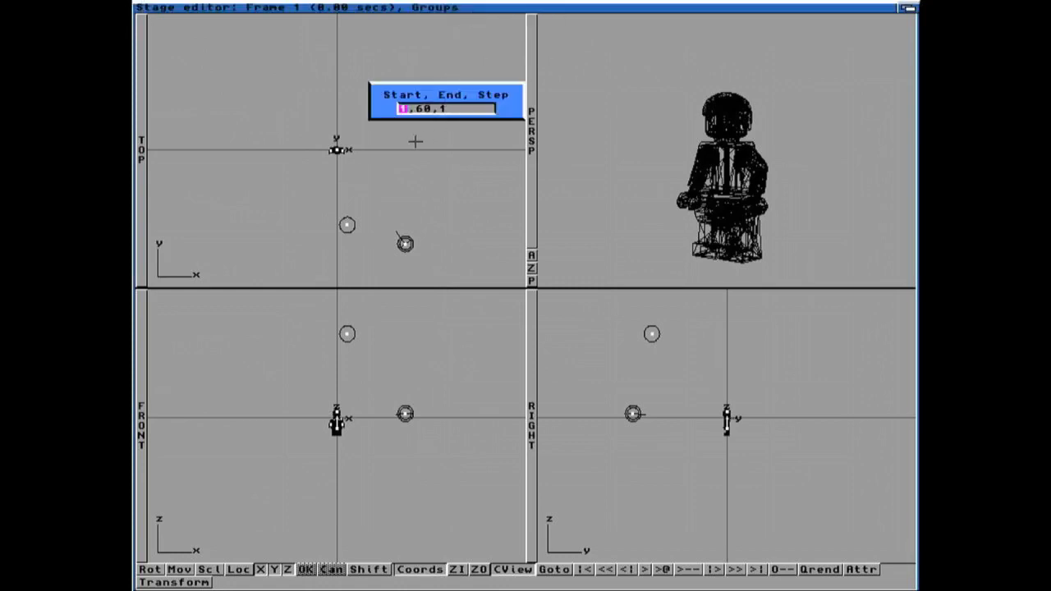
{"action": "key", "text": "Return"}
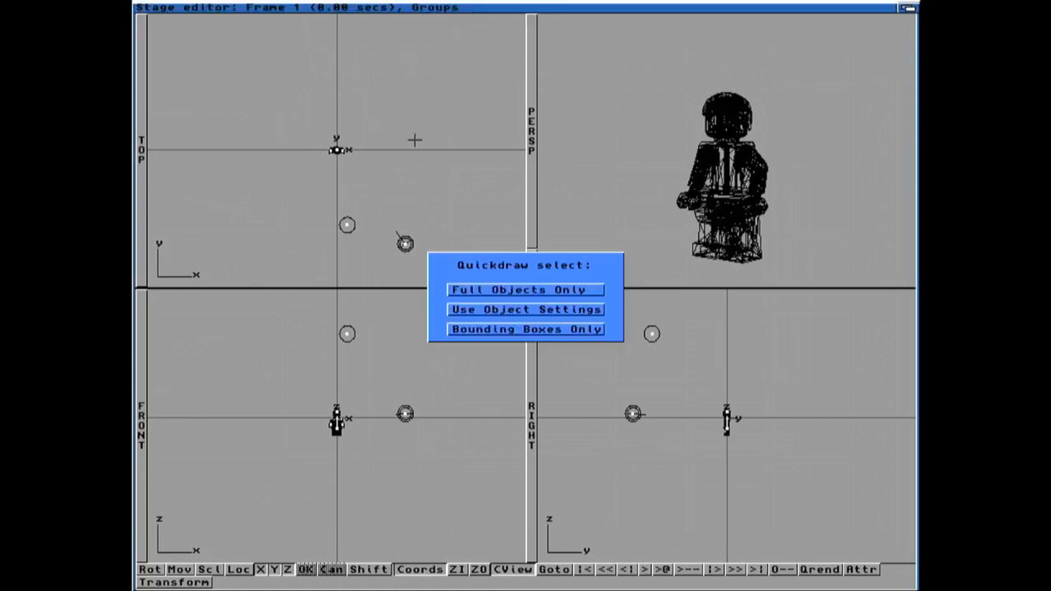
{"action": "left_click", "coordinate": [473, 289]}
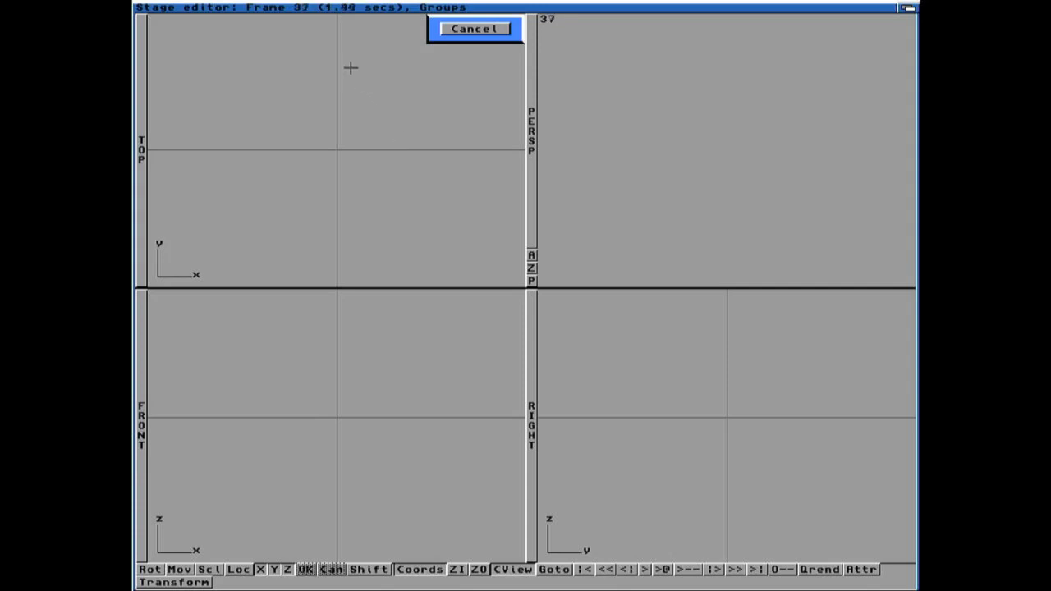
{"action": "left_click", "coordinate": [455, 27]}
Step: In the Action editor, copy the axis actor event at frames 2–6 and paste it at frame 23
{"action": "right_click_drag", "start_coordinate": [456, 28], "coordinate": [189, 47]}
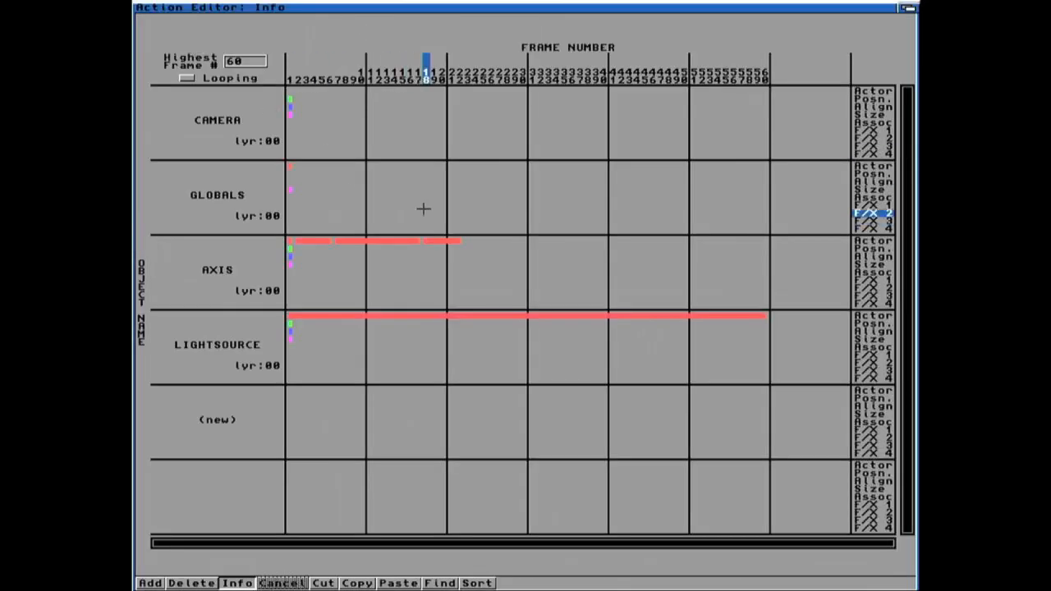
{"action": "left_click", "coordinate": [357, 583]}
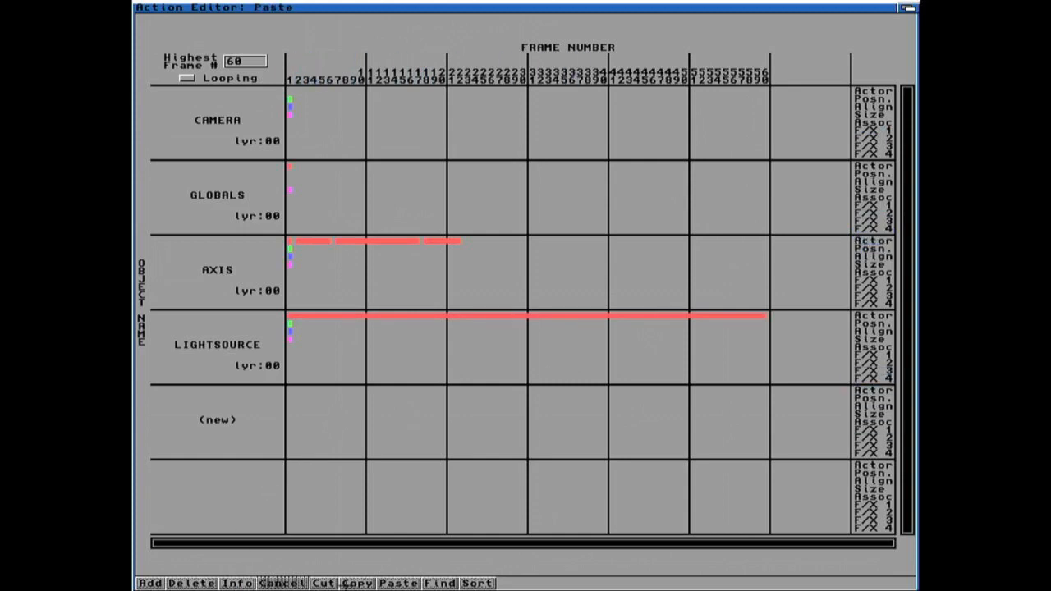
{"action": "left_click", "coordinate": [298, 241]}
{"action": "left_click", "coordinate": [329, 240]}
{"action": "left_click", "coordinate": [464, 240]}
Step: Copy the axis actor event at frames 7–17 and paste it starting at frame 28
{"action": "left_click", "coordinate": [358, 583]}
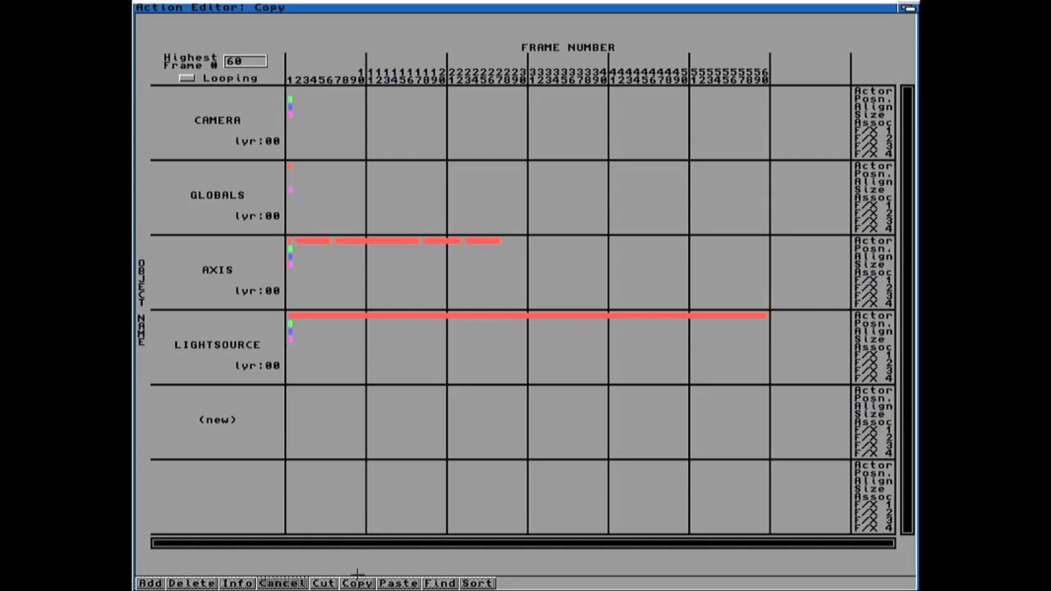
{"action": "left_click", "coordinate": [337, 241]}
{"action": "left_click", "coordinate": [418, 239]}
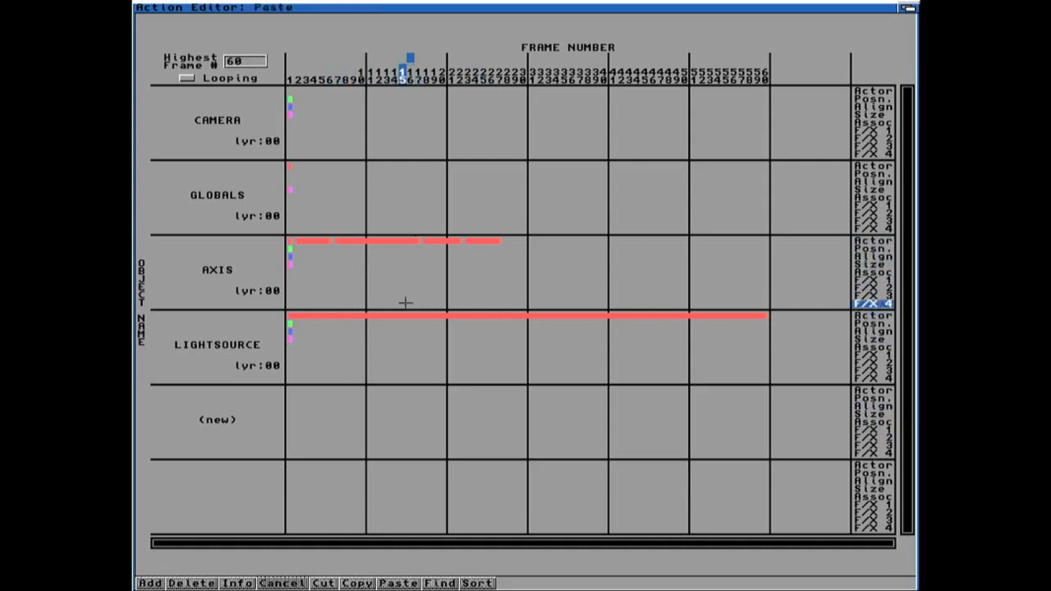
{"action": "left_click", "coordinate": [506, 241]}
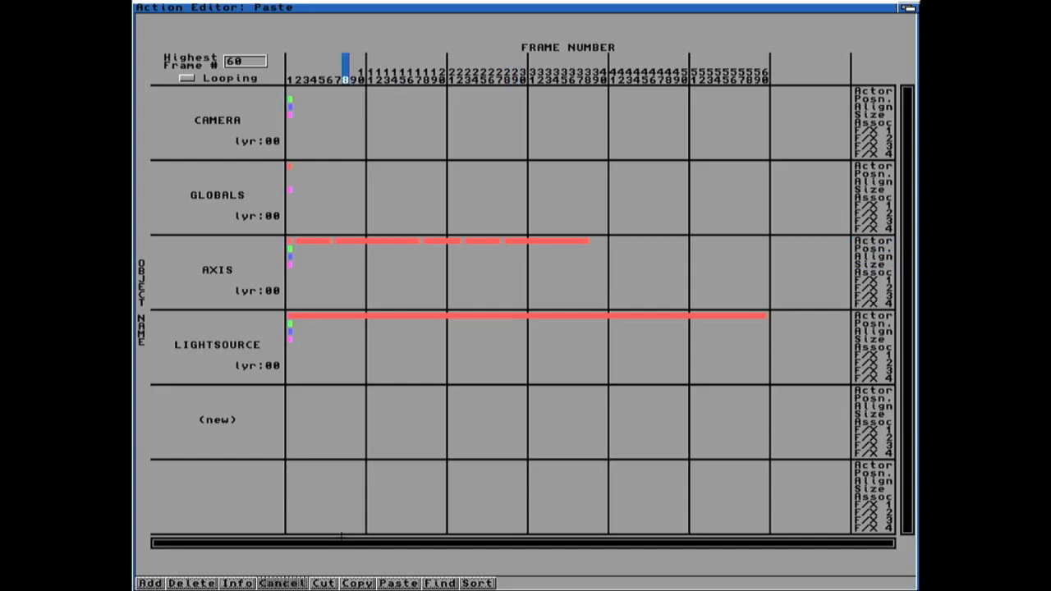
{"action": "left_click", "coordinate": [365, 583]}
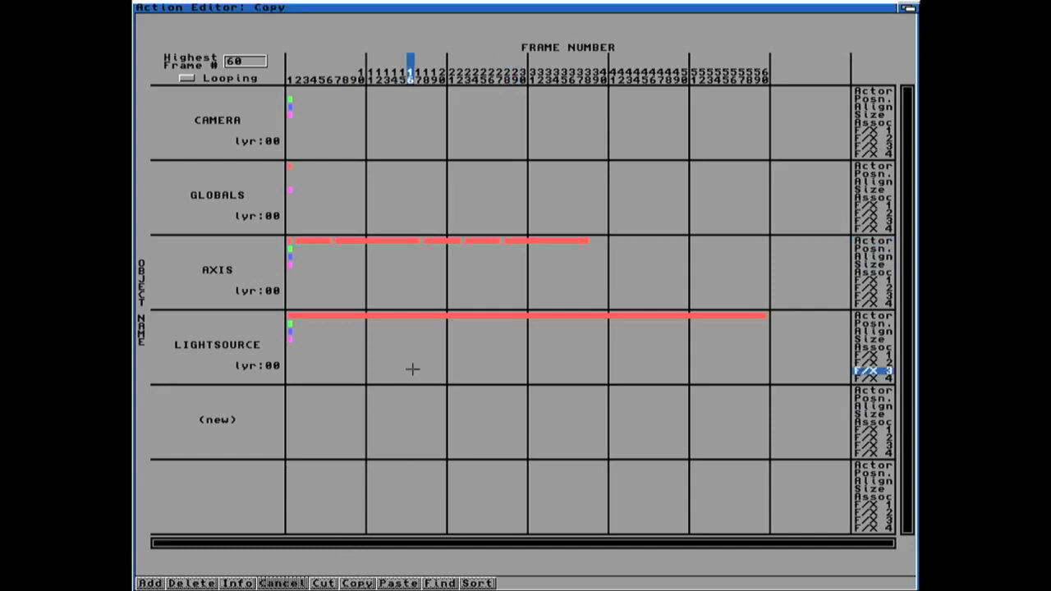
Step: Copy the axis actor event at frames 18–22 and paste it starting at frame 39
{"action": "left_click", "coordinate": [428, 240]}
{"action": "left_click", "coordinate": [456, 242]}
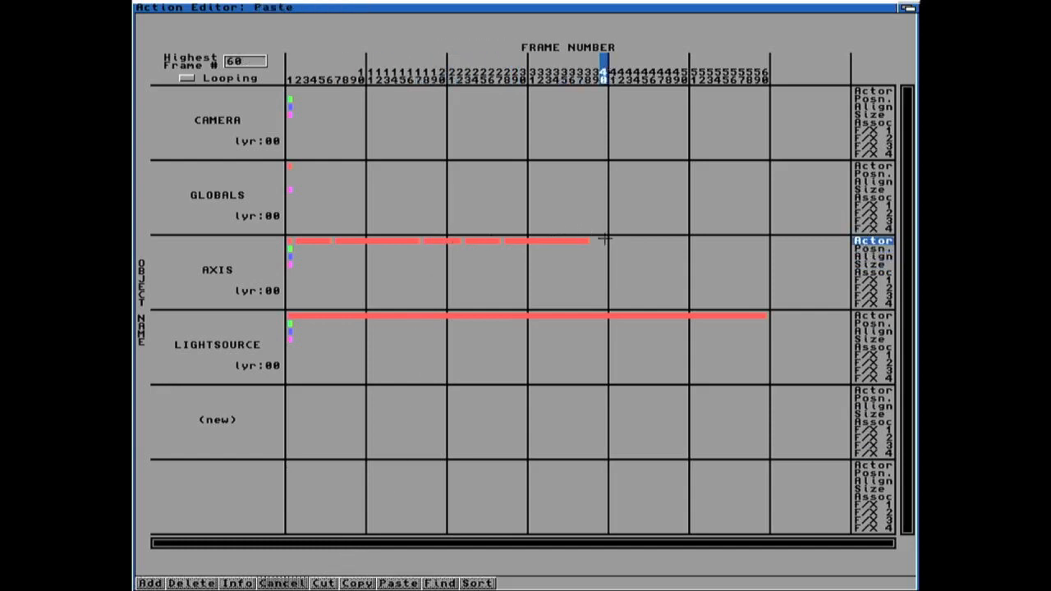
{"action": "left_click", "coordinate": [595, 240]}
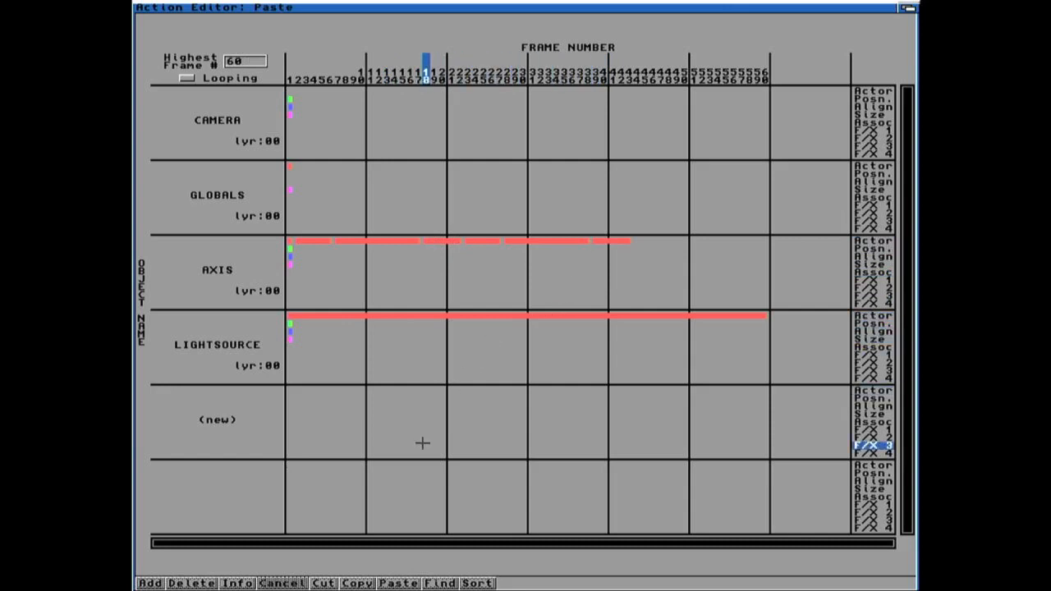
Step: Copy the axis actor event at frames 2–6 and paste it starting at frame 44
{"action": "left_click", "coordinate": [357, 583]}
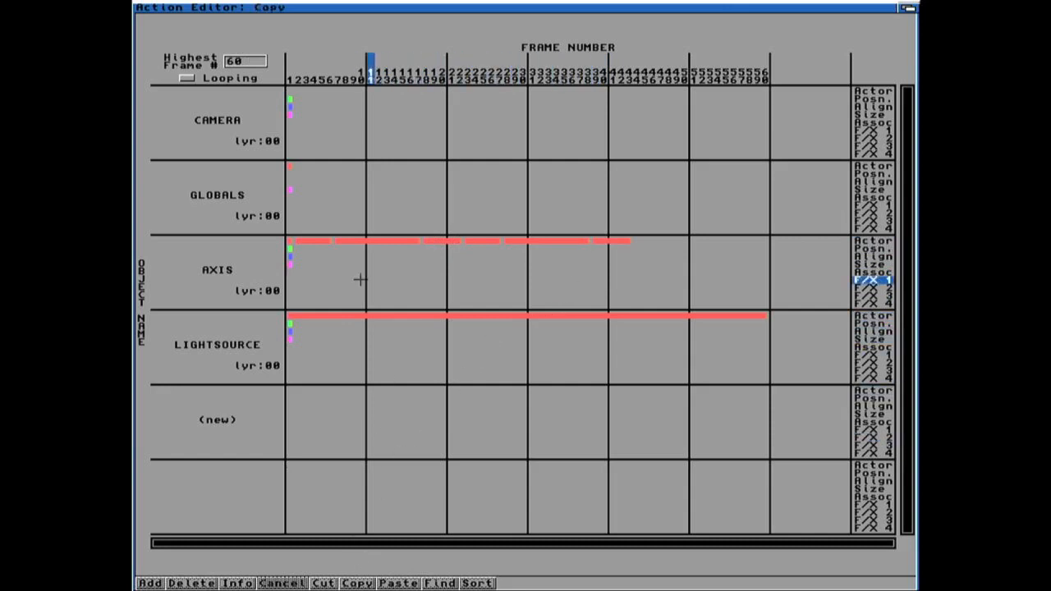
{"action": "left_click", "coordinate": [294, 240]}
{"action": "left_click", "coordinate": [328, 242]}
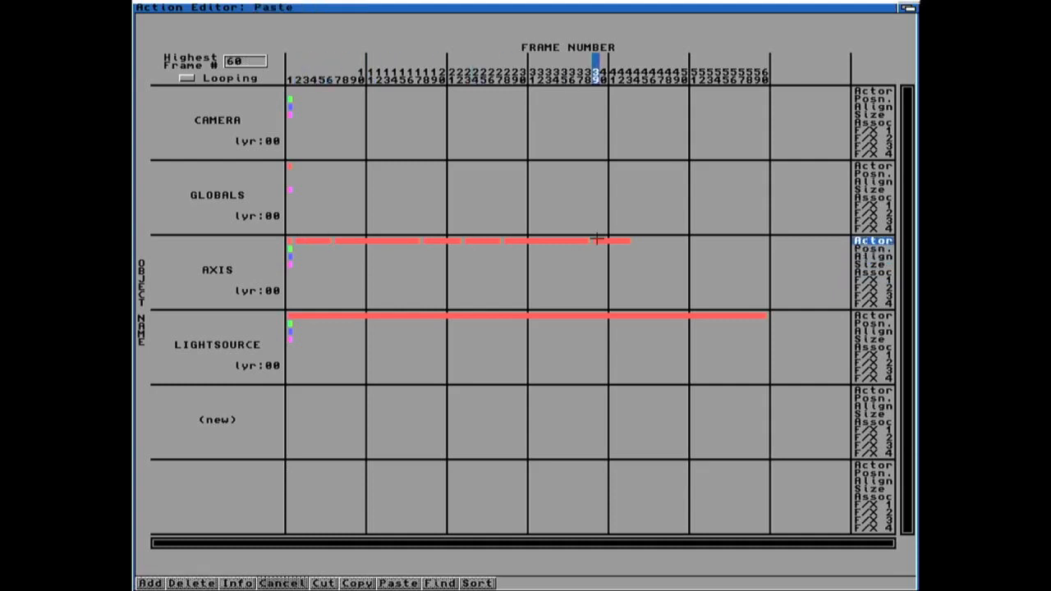
{"action": "left_click", "coordinate": [635, 240]}
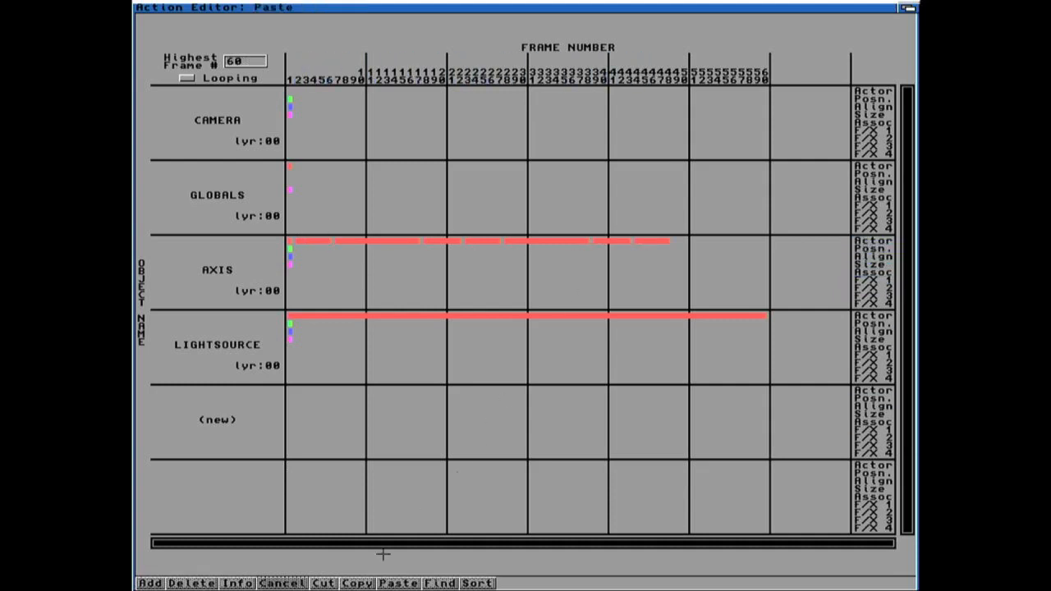
Step: Copy the axis actor event at frames 7–17 and paste it at frame 49, extending the highest frame to 64
{"action": "left_click", "coordinate": [357, 583]}
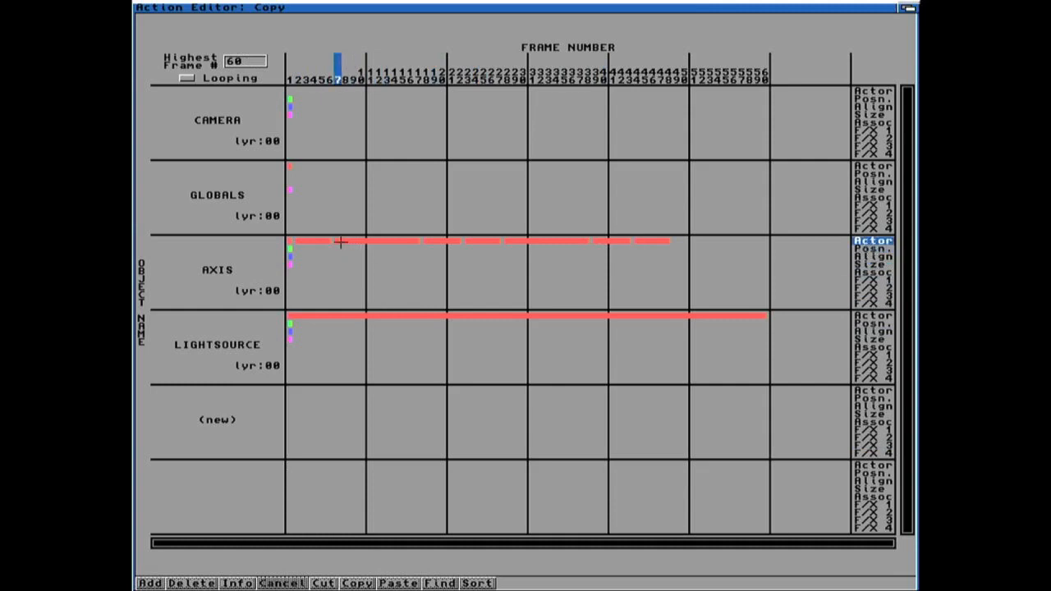
{"action": "left_click", "coordinate": [340, 241]}
{"action": "left_click", "coordinate": [420, 241]}
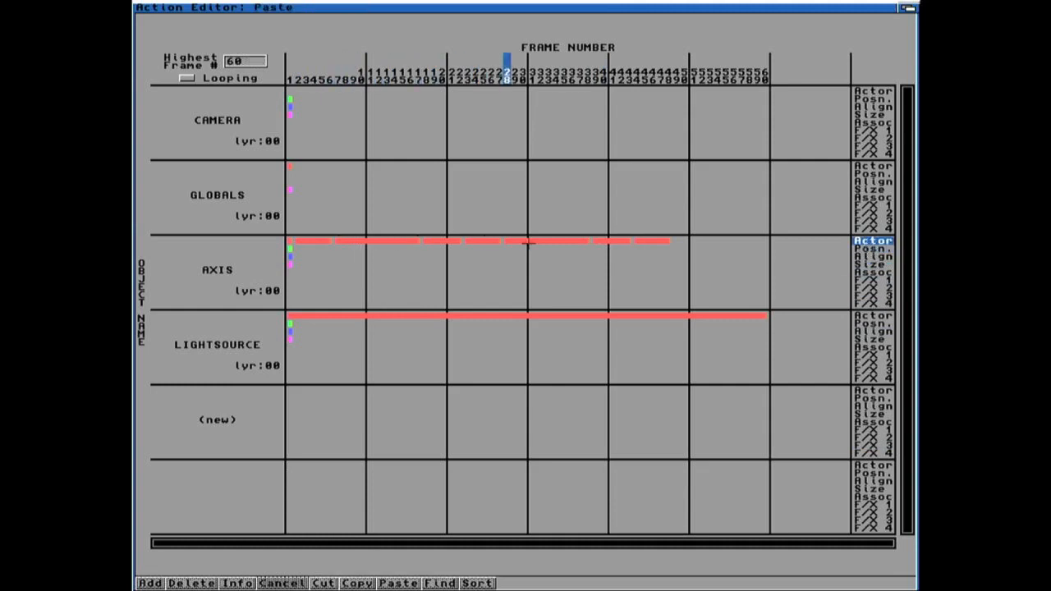
{"action": "left_click", "coordinate": [675, 240]}
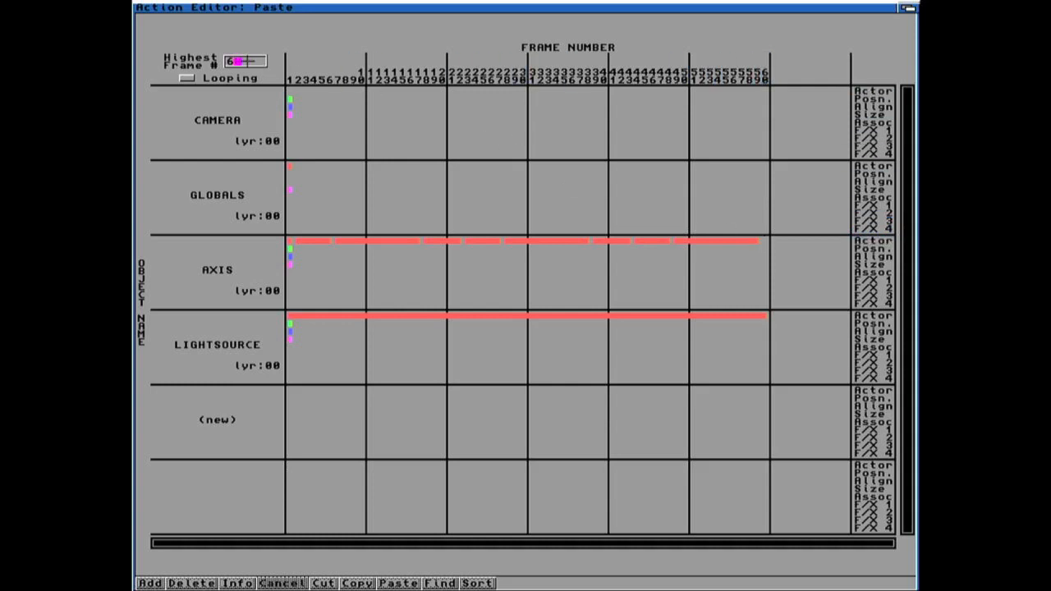
{"action": "key", "text": "Return"}
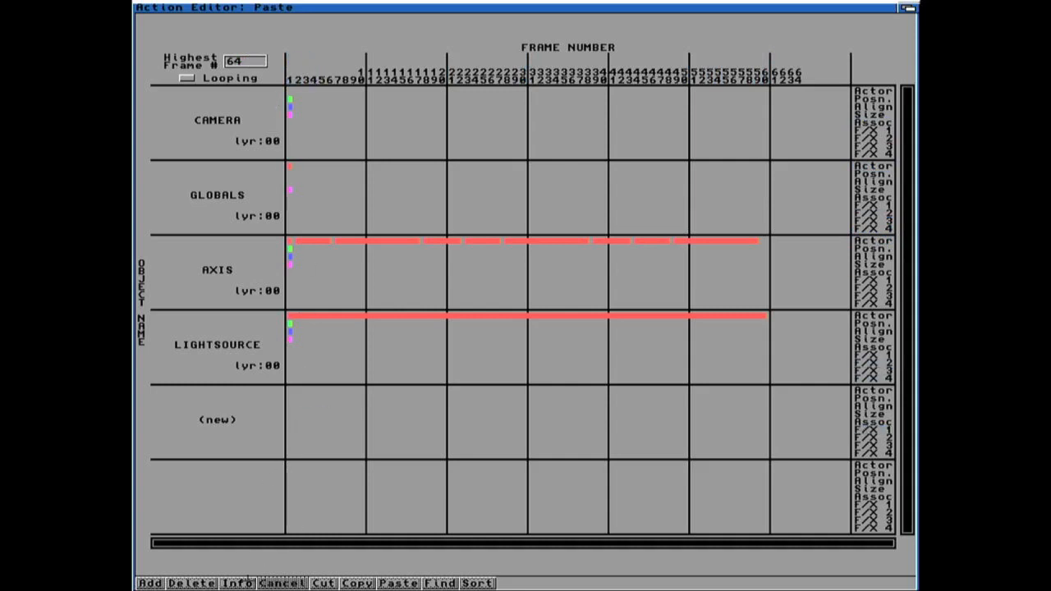
Step: Copy the axis actor event at frames 18–22 and paste it starting at frame 60
{"action": "left_click", "coordinate": [455, 242]}
{"action": "left_click", "coordinate": [461, 240]}
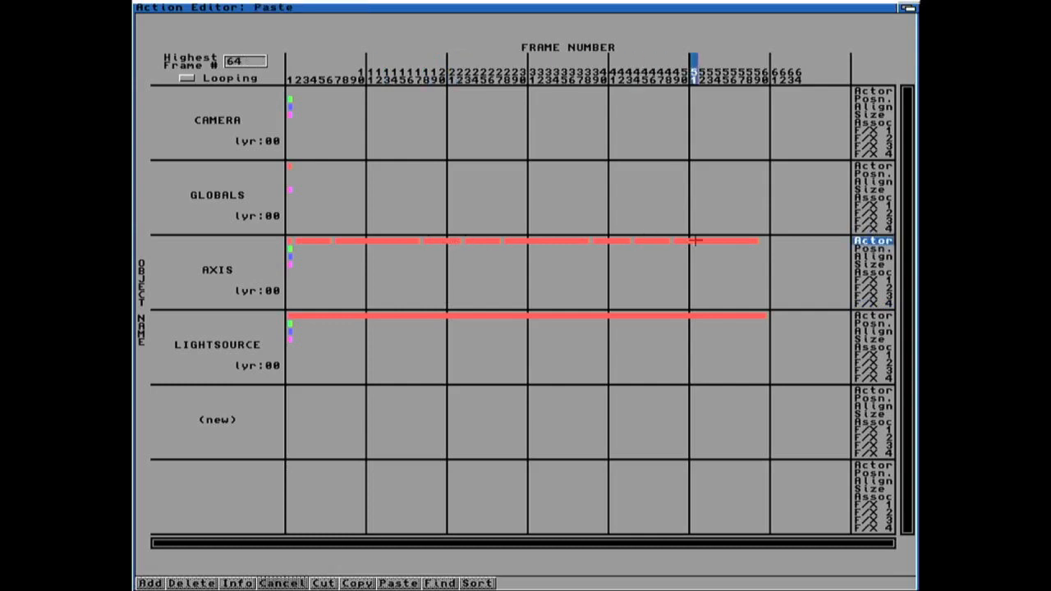
{"action": "left_click", "coordinate": [765, 240]}
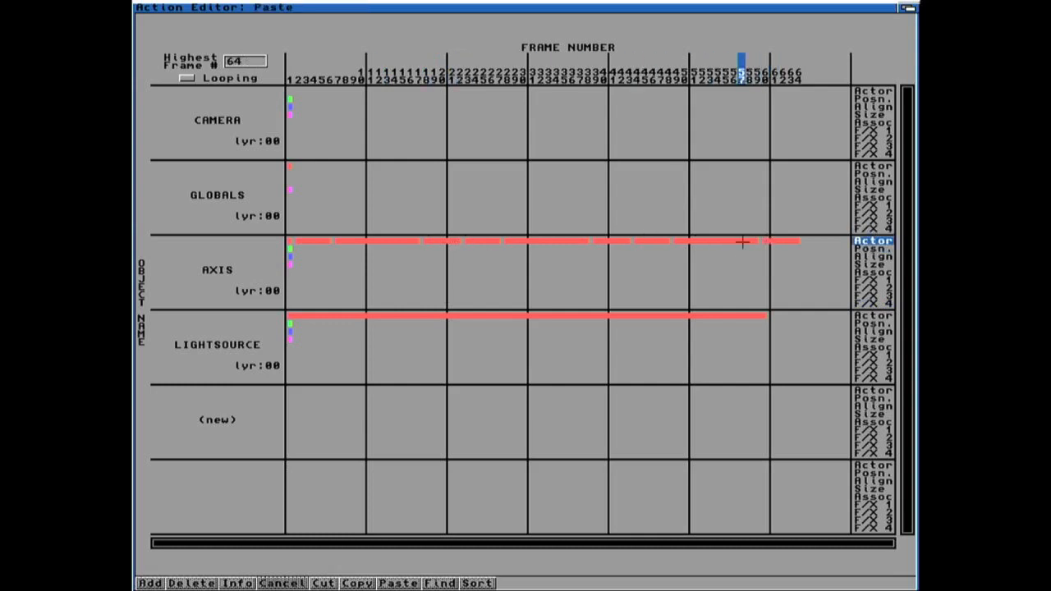
Step: Extend the light source's actor event so it ends at frame 64
{"action": "left_click", "coordinate": [236, 583]}
{"action": "left_click", "coordinate": [484, 316]}
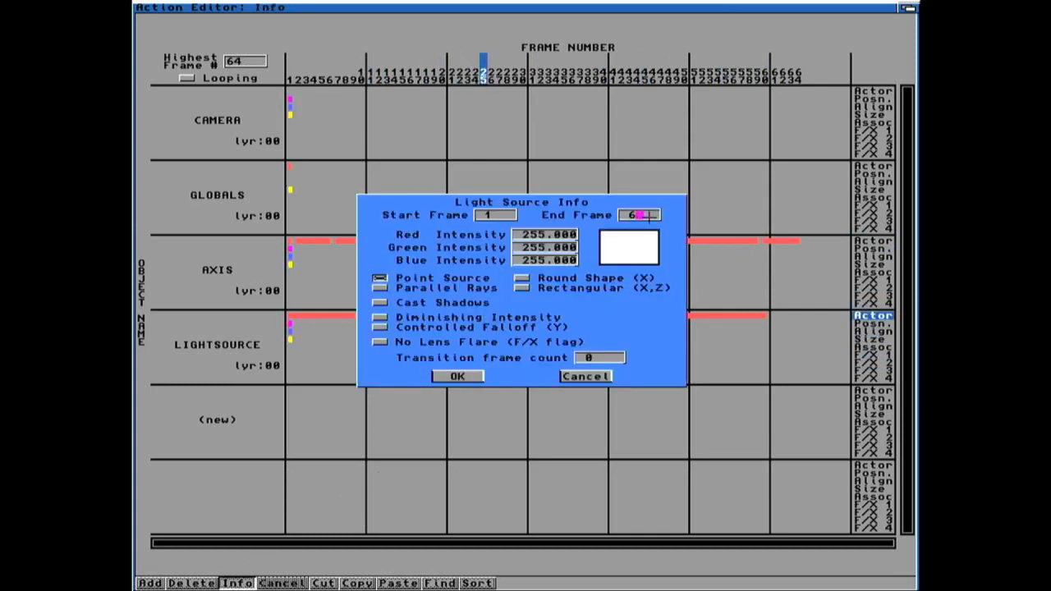
{"action": "left_click", "coordinate": [457, 376]}
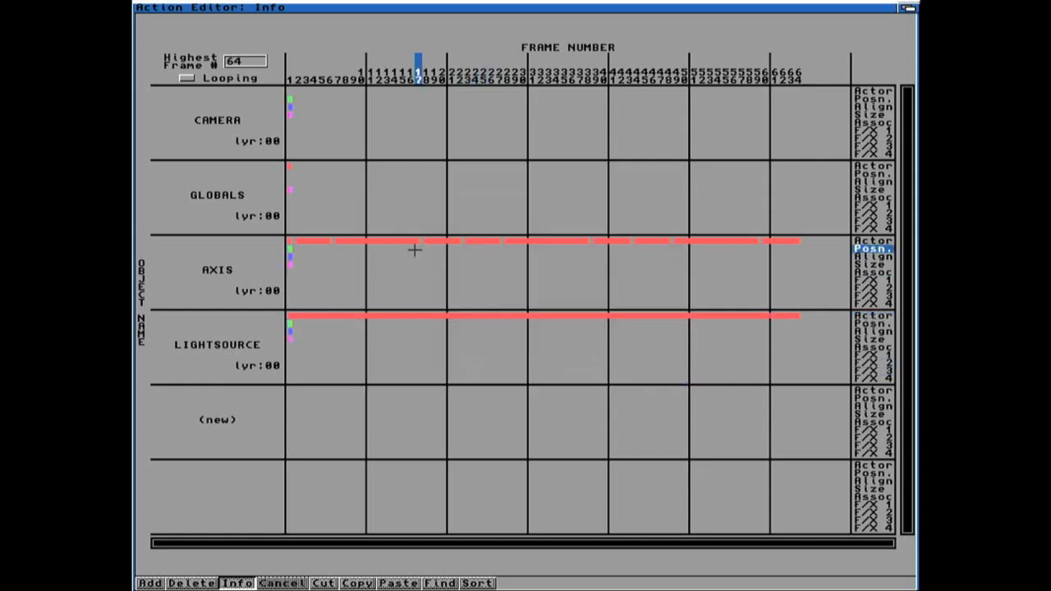
Step: Return to the Project editor and generate all animation stills using the Generate All palette method
{"action": "right_click_drag", "start_coordinate": [208, 42], "coordinate": [195, 16]}
{"action": "left_click", "coordinate": [570, 400]}
{"action": "key", "text": "Return"}
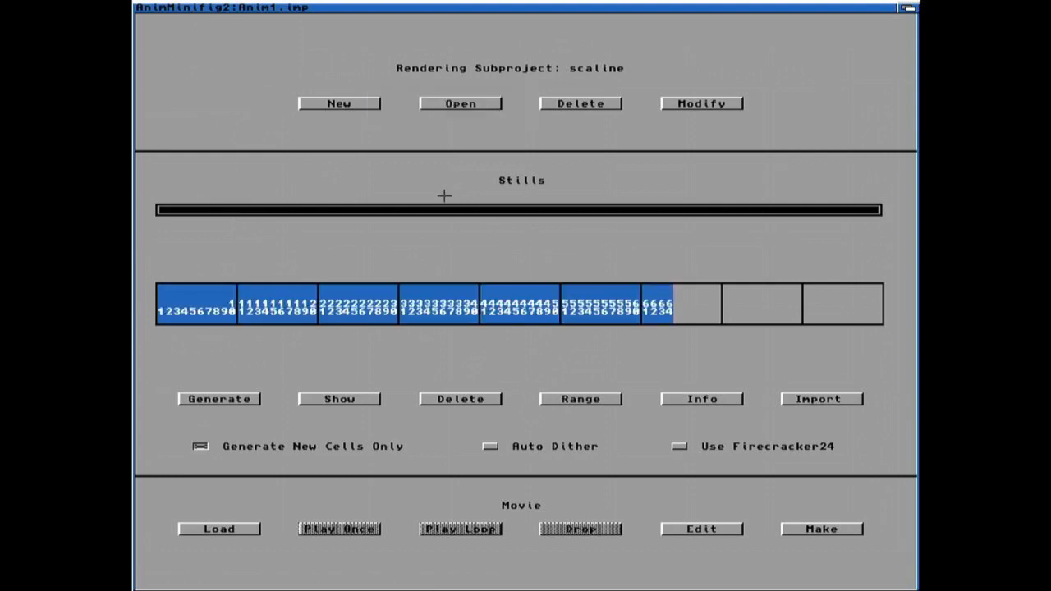
{"action": "left_click", "coordinate": [221, 398]}
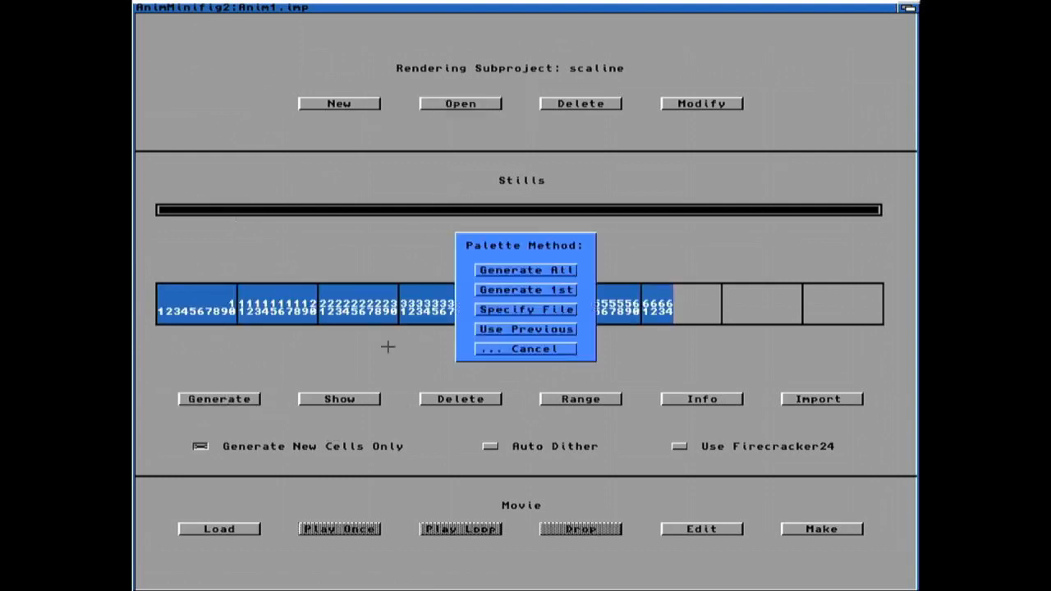
{"action": "left_click", "coordinate": [496, 270]}
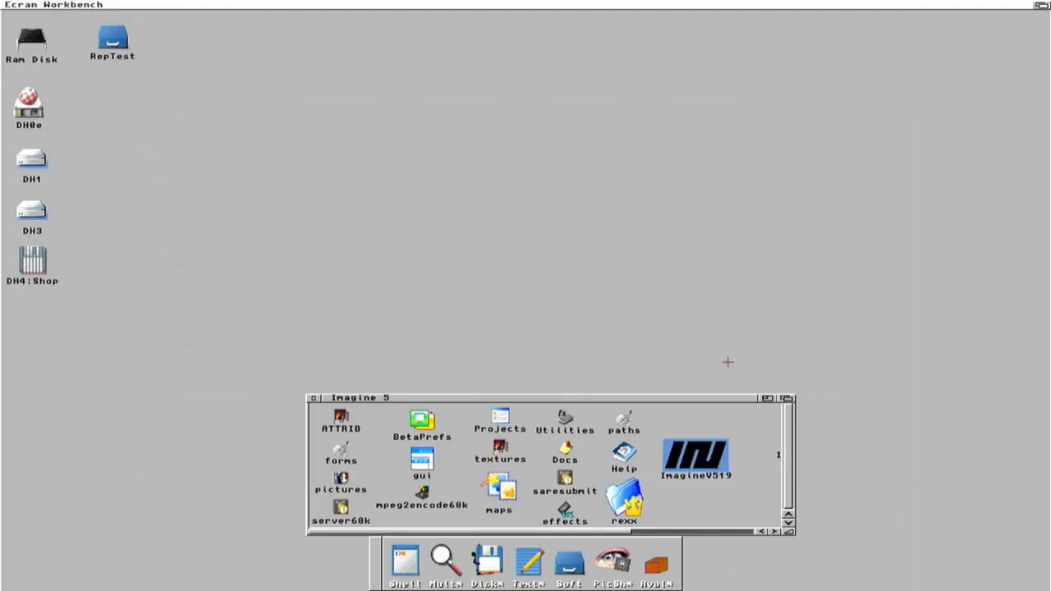
Step: Open a rendered still from DH1:3D-Data/Anim_Minifig2/Anim1.imp/scaline.pix in PicShow, view it, and close it
{"action": "left_click", "coordinate": [615, 557]}
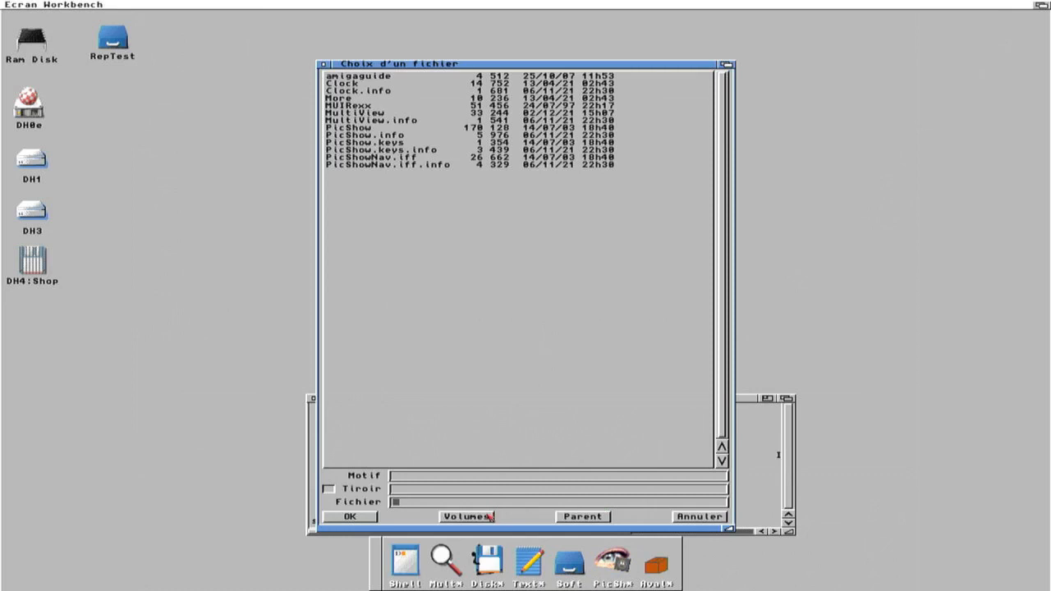
{"action": "left_click", "coordinate": [465, 516]}
{"action": "left_click", "coordinate": [350, 84]}
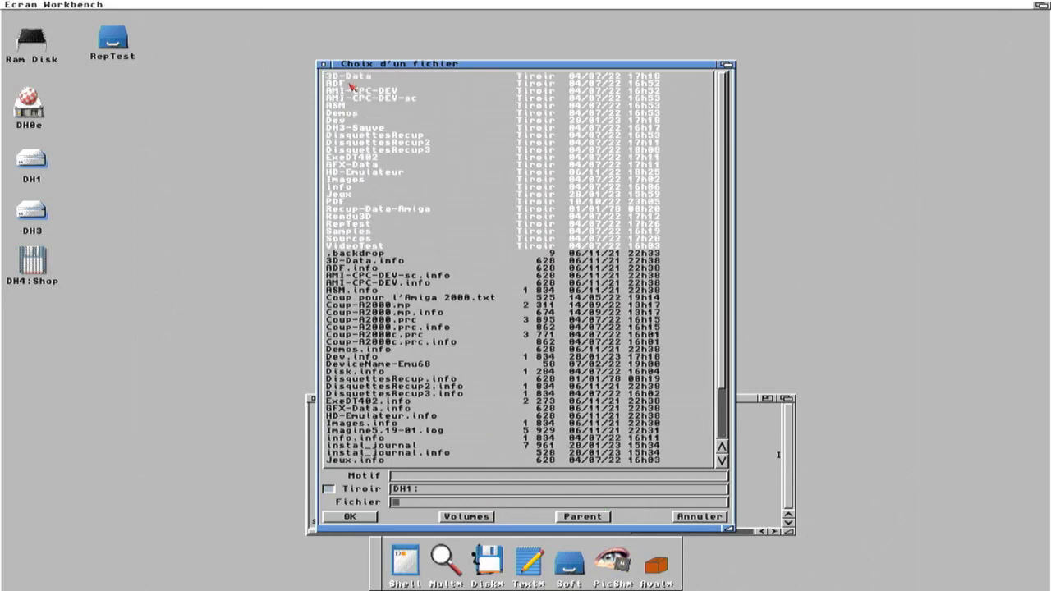
{"action": "left_click", "coordinate": [356, 77]}
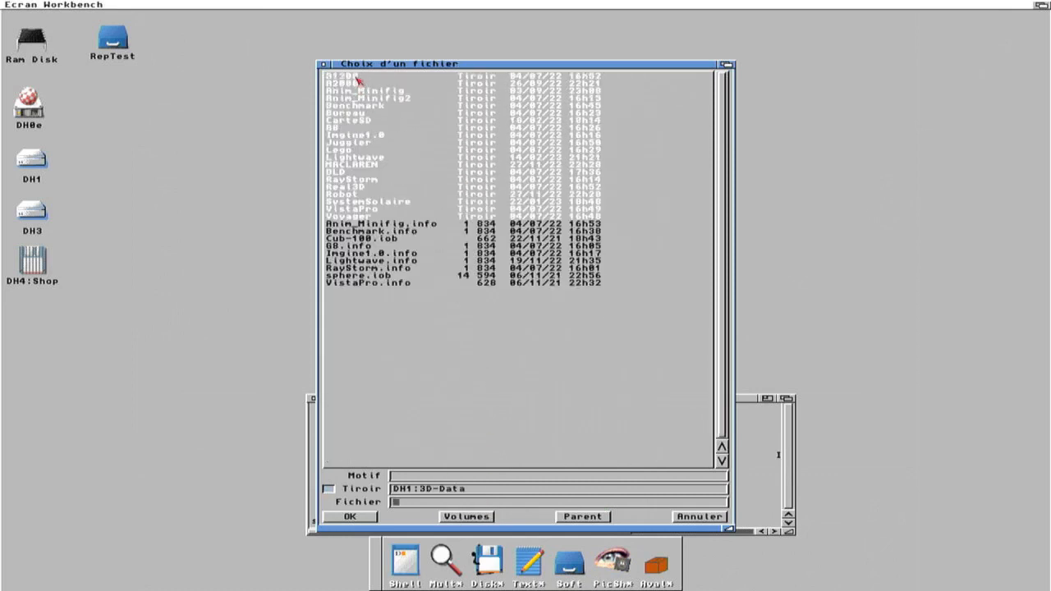
{"action": "left_click", "coordinate": [359, 98]}
{"action": "left_click", "coordinate": [358, 78]}
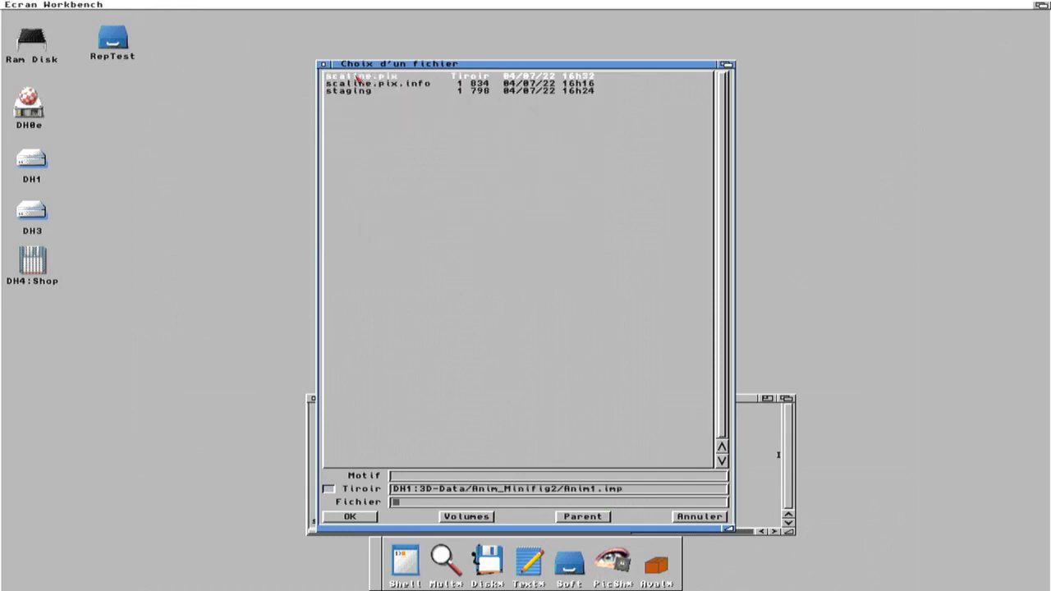
{"action": "left_click", "coordinate": [357, 78]}
{"action": "left_click", "coordinate": [357, 76]}
{"action": "left_click", "coordinate": [359, 77]}
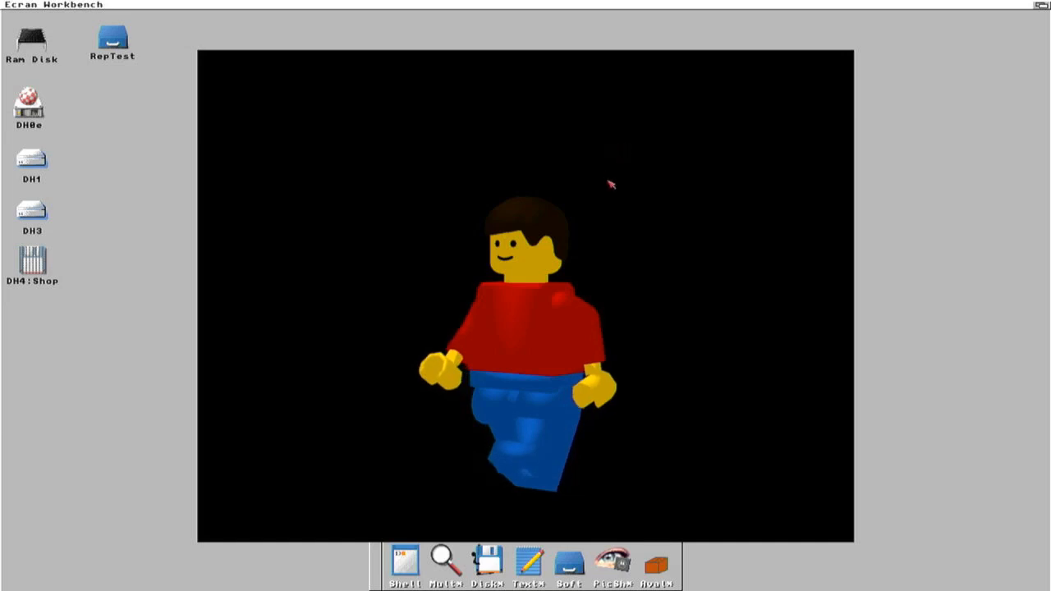
{"action": "key", "text": "Escape"}
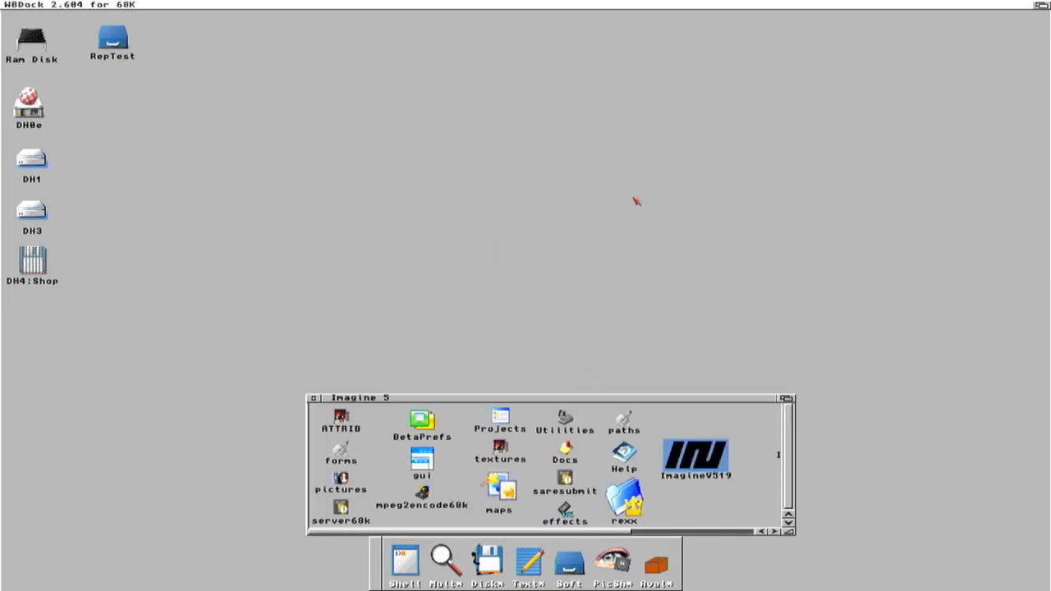
Step: Switch back to Imagine, open the Stage editor, and load Route.lob on layer 1
{"action": "left_click", "coordinate": [1044, 4]}
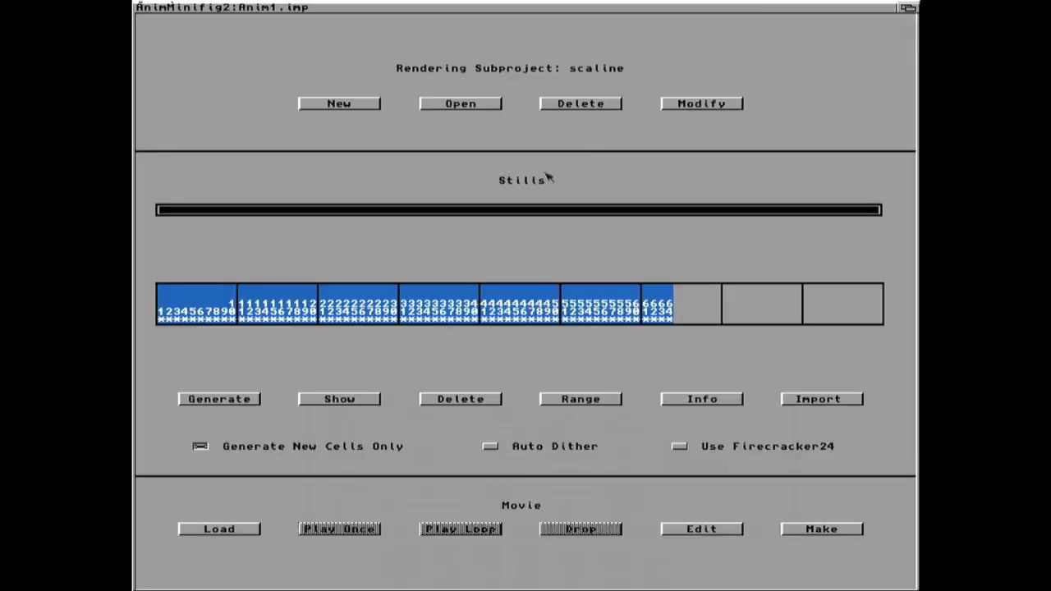
{"action": "right_click_drag", "start_coordinate": [165, 15], "coordinate": [164, 41]}
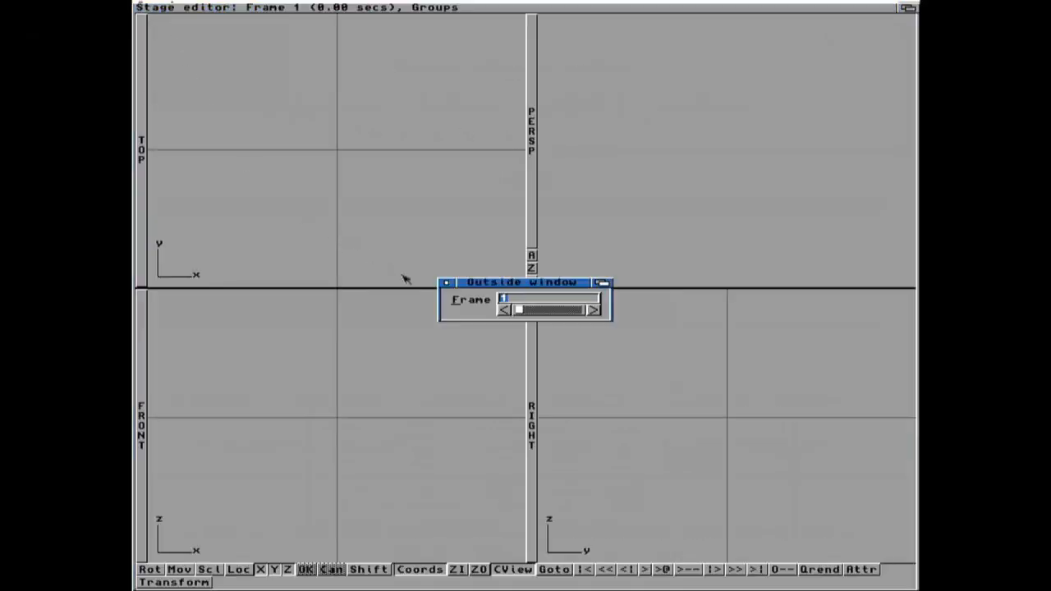
{"action": "left_click", "coordinate": [445, 283]}
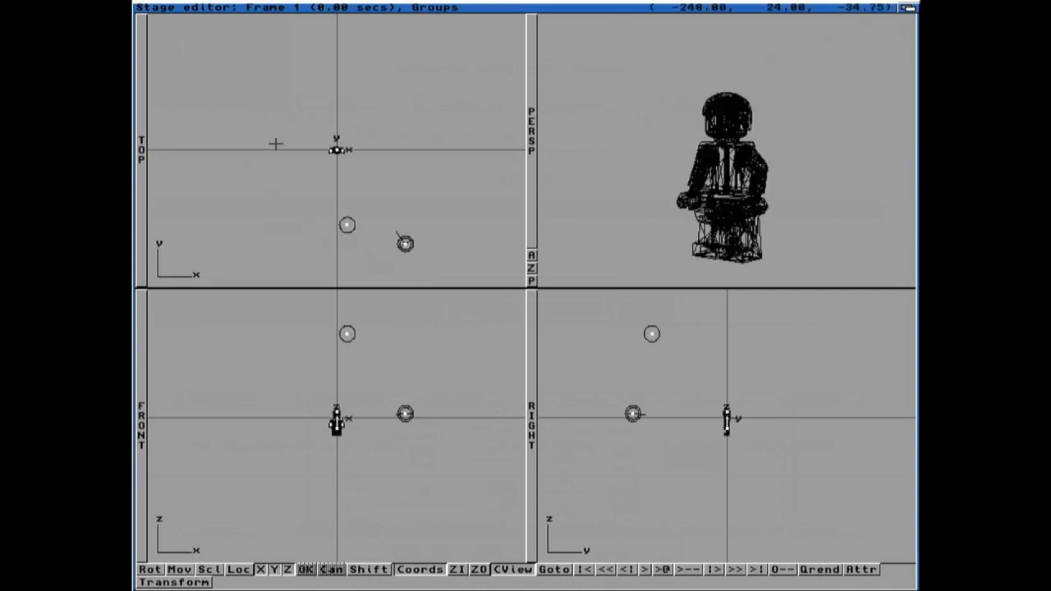
{"action": "right_click_drag", "start_coordinate": [263, 42], "coordinate": [251, 16]}
{"action": "left_click", "coordinate": [493, 242]}
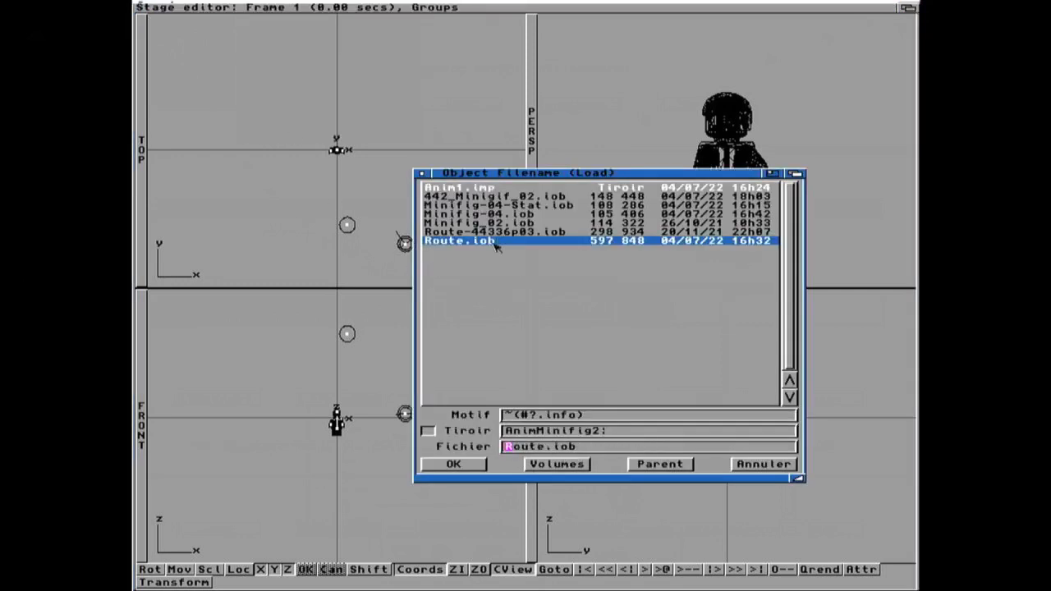
{"action": "left_click", "coordinate": [459, 465]}
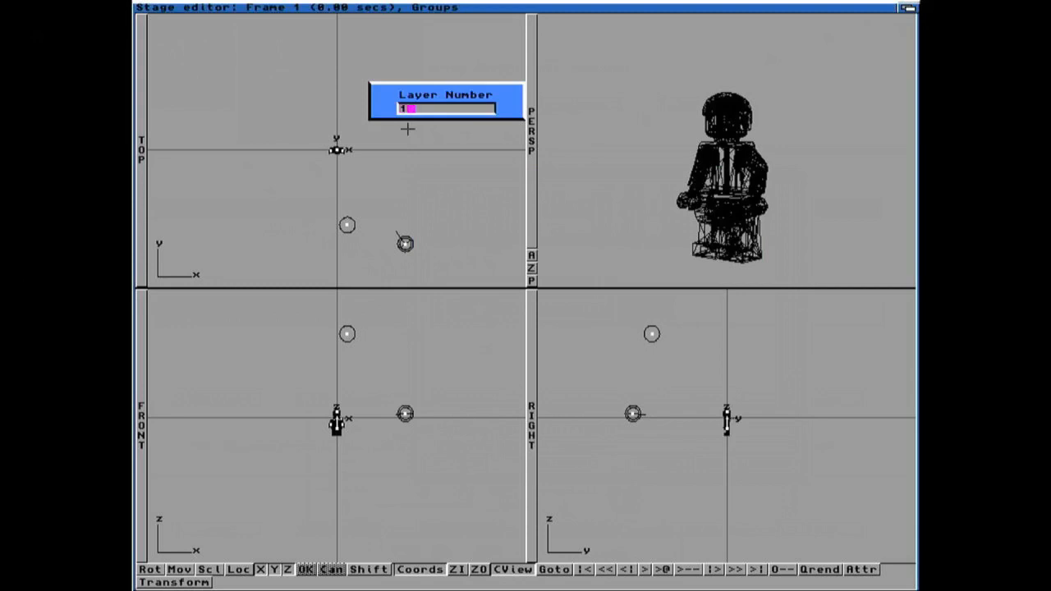
{"action": "key", "text": "Return"}
{"action": "left_click", "coordinate": [453, 367]}
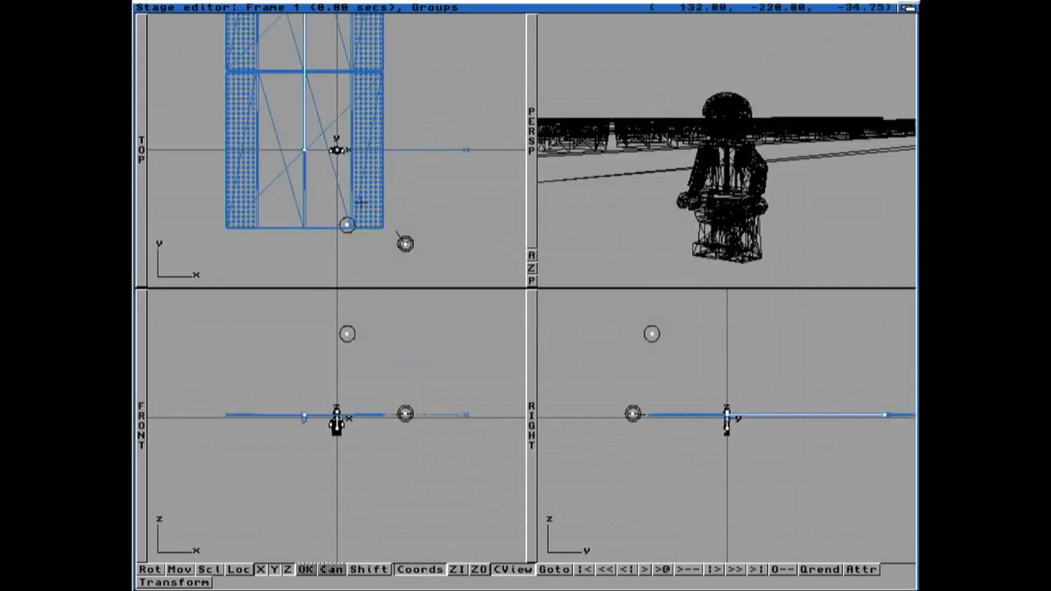
Step: Move the route object upward in the front view so the road sits just beneath the minifigure's feet
{"action": "left_click", "coordinate": [302, 150]}
{"action": "key", "text": "m"}
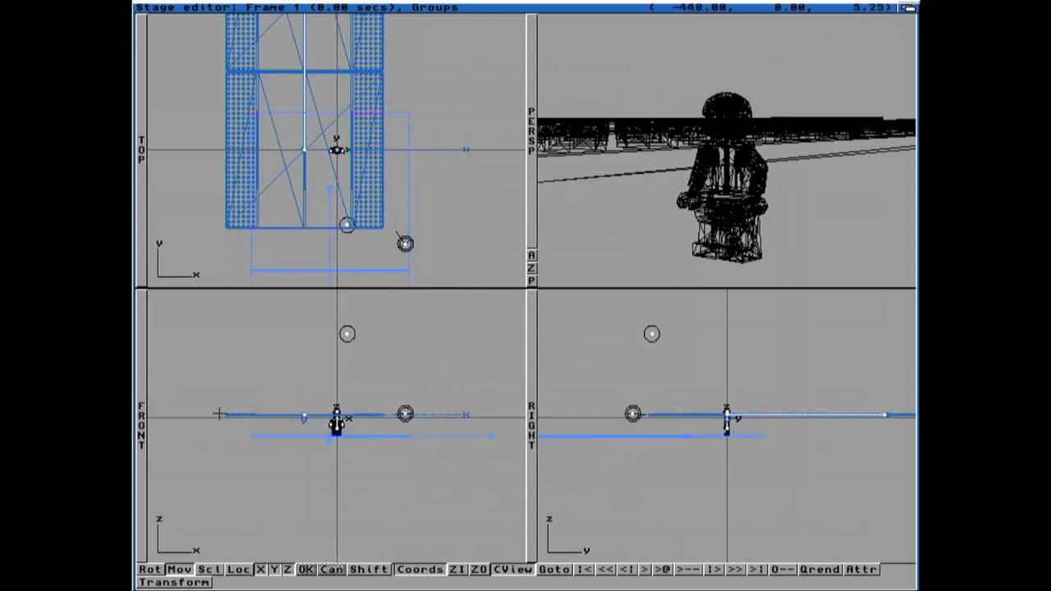
{"action": "left_click", "coordinate": [142, 380]}
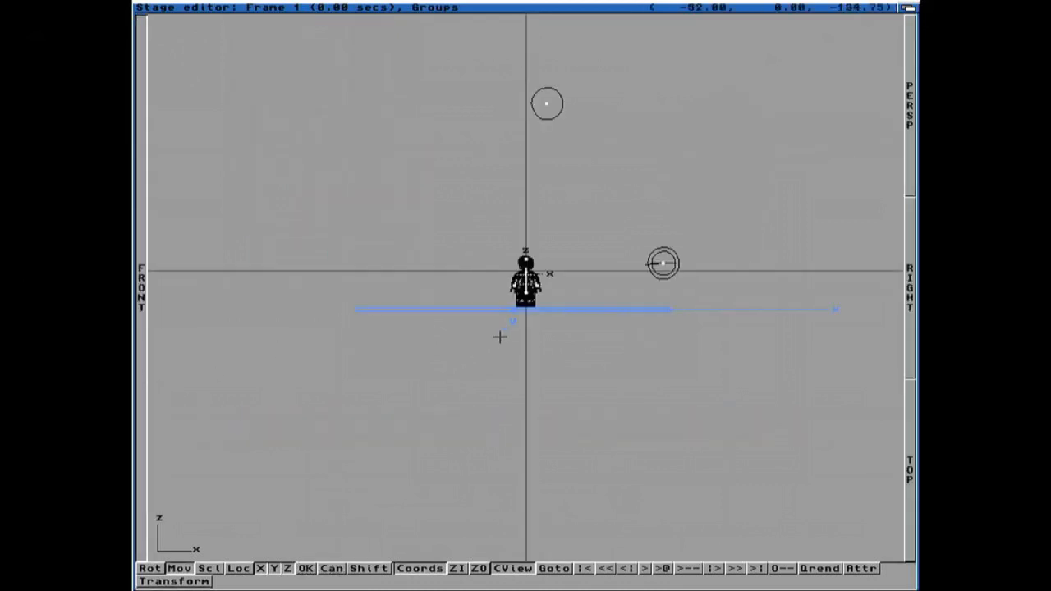
{"action": "key", "text": "super+i"}
{"action": "key", "text": "super+i"}
{"action": "key", "text": "super+i"}
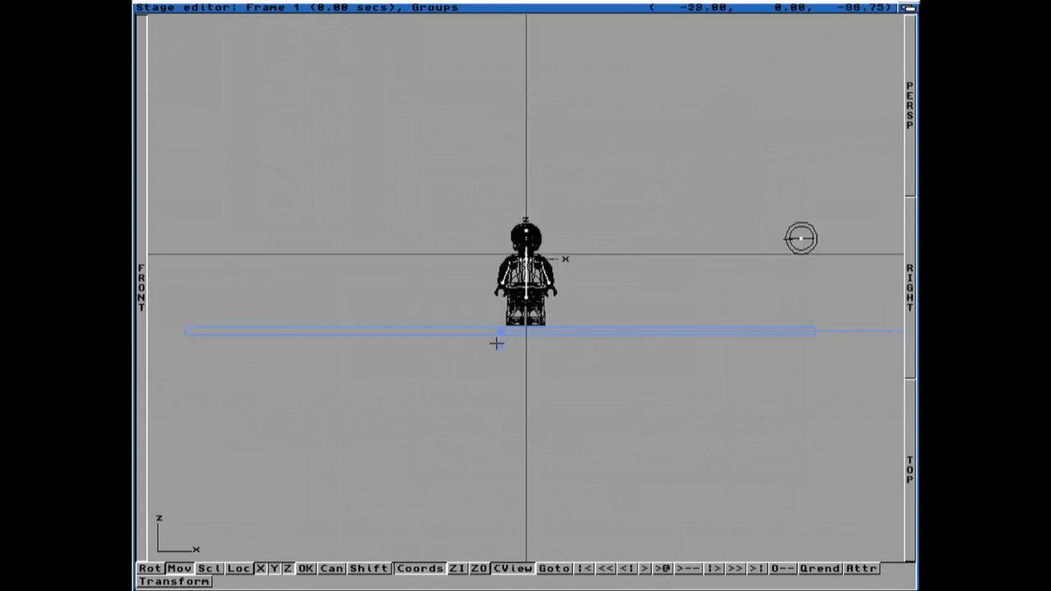
{"action": "left_click_drag", "start_coordinate": [491, 484], "coordinate": [491, 468]}
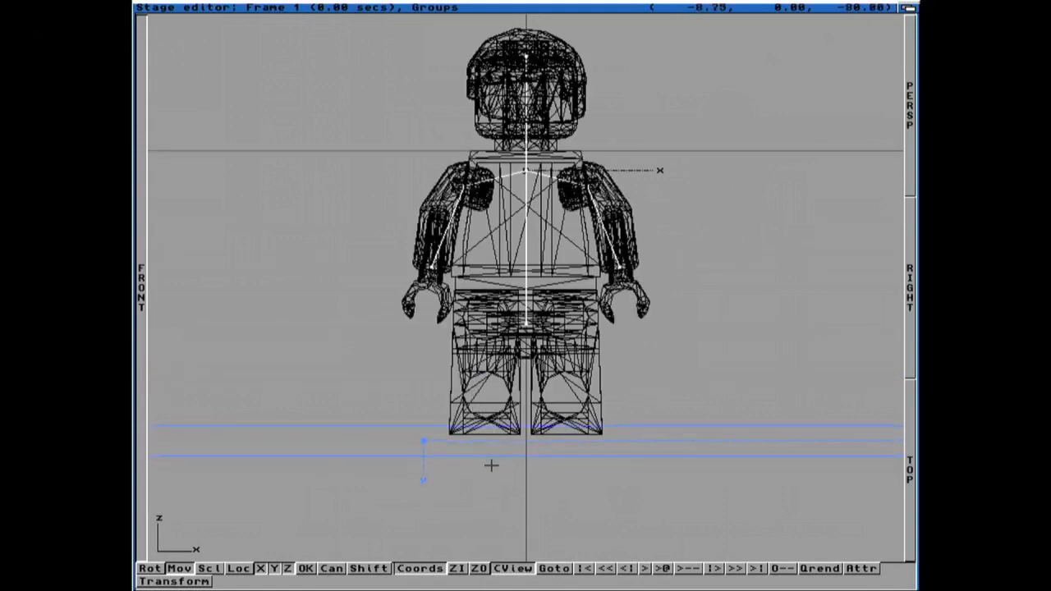
{"action": "left_click", "coordinate": [487, 459]}
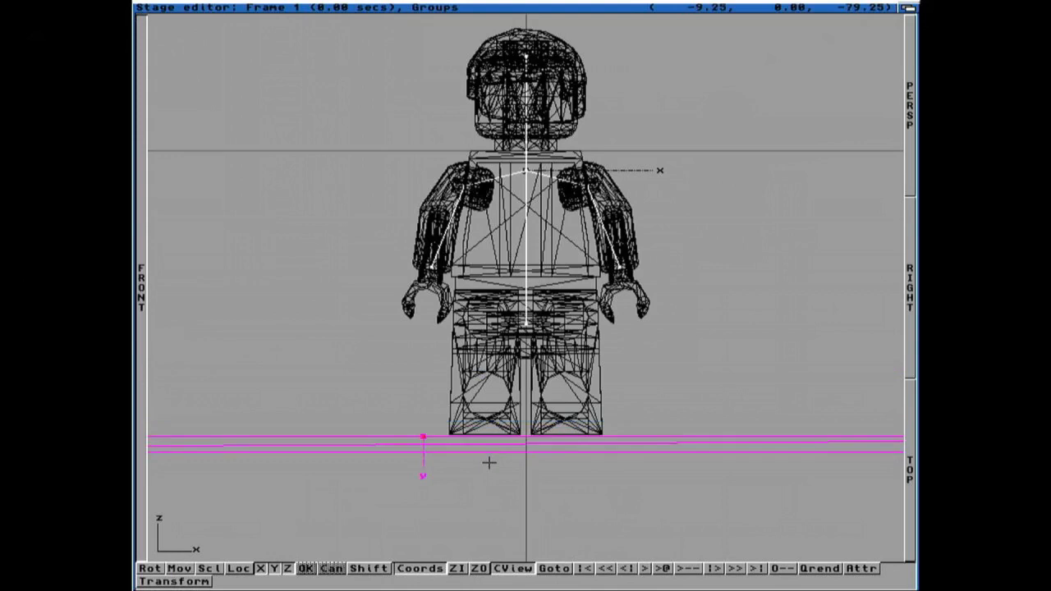
{"action": "key", "text": "super+o"}
{"action": "key", "text": "super+o"}
{"action": "key", "text": "super+o"}
{"action": "key", "text": "super+o"}
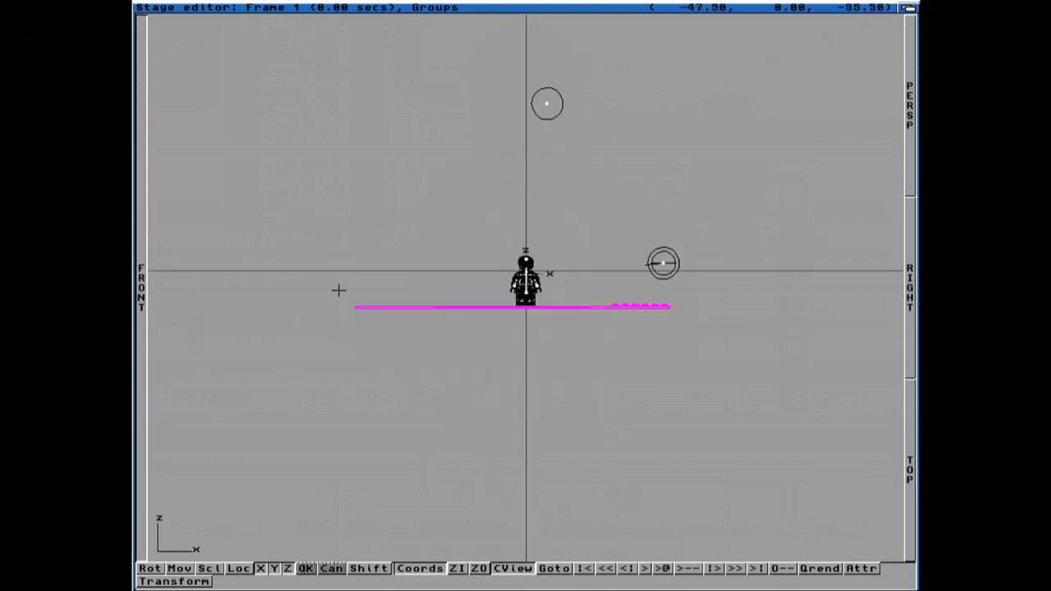
{"action": "left_click", "coordinate": [146, 253]}
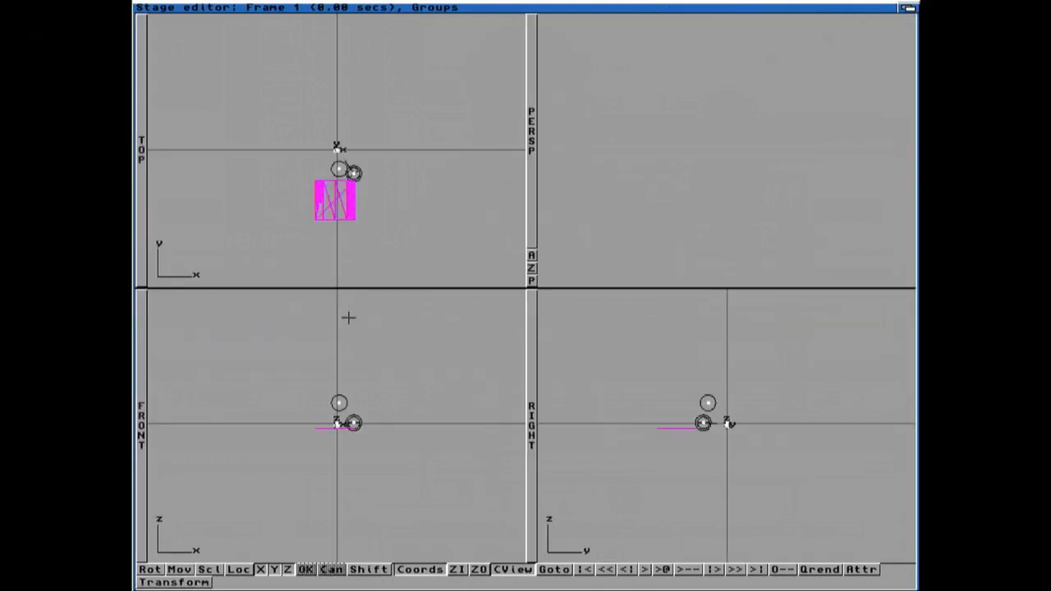
Step: Select the road object and inspect its position values in the Transformation requester
{"action": "key", "text": "super+i"}
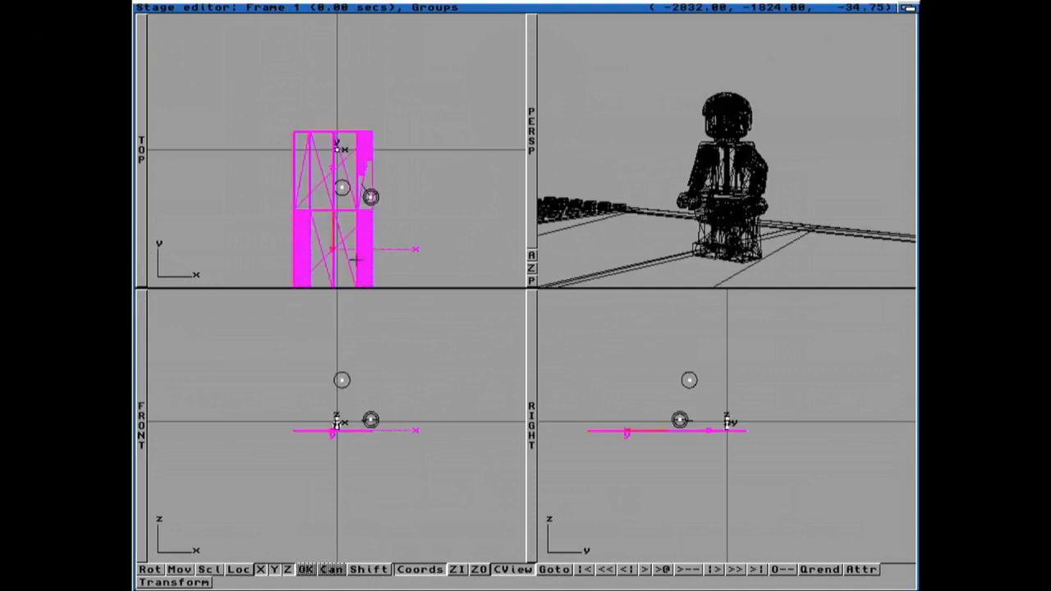
{"action": "key", "text": "Down"}
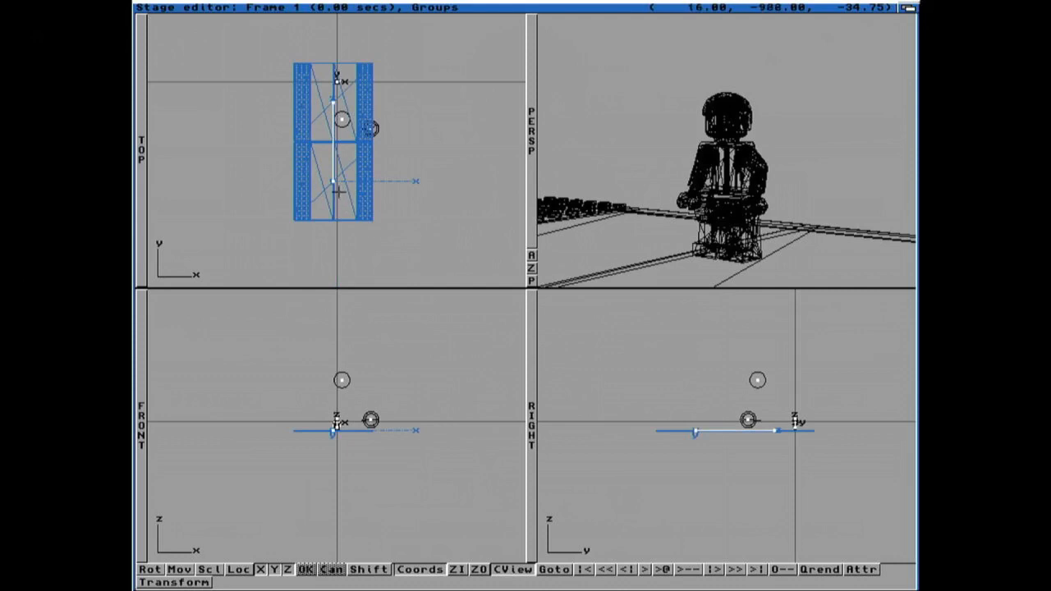
{"action": "left_click", "coordinate": [334, 180]}
{"action": "key", "text": "super+t"}
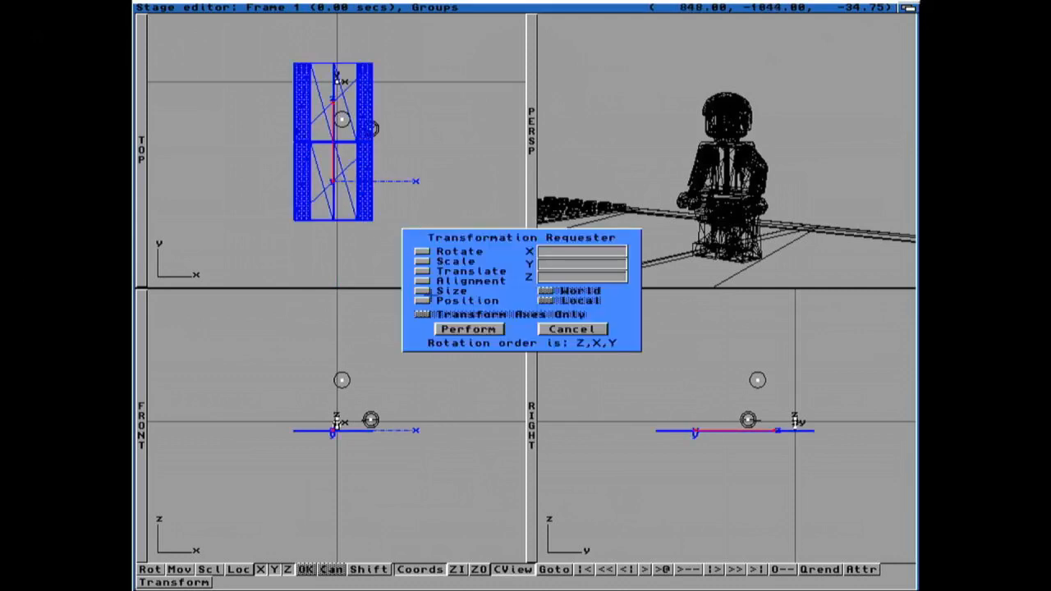
{"action": "left_click", "coordinate": [422, 300]}
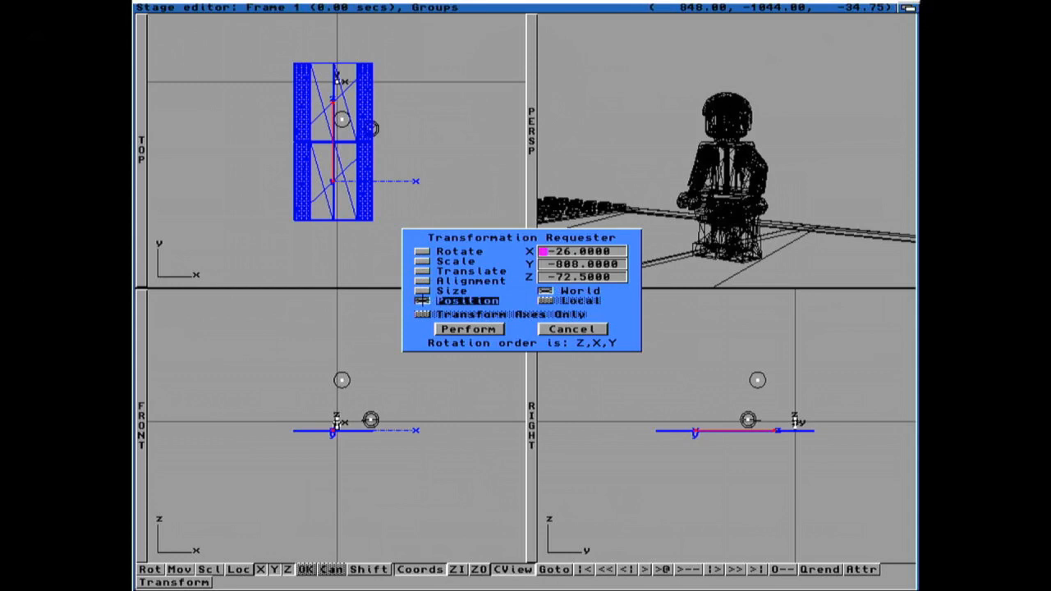
{"action": "left_click", "coordinate": [552, 328]}
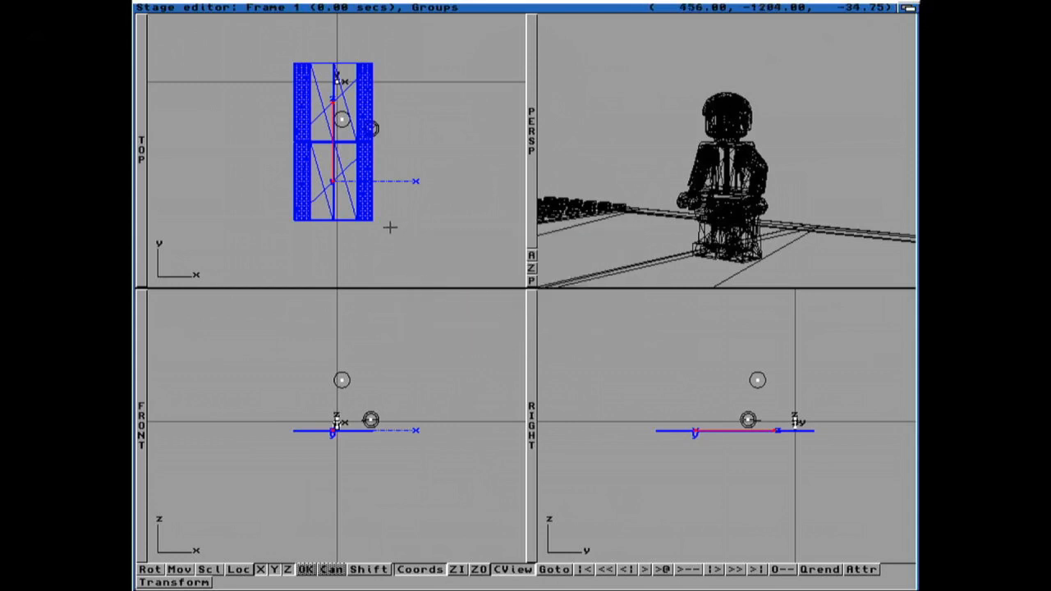
Step: Move the road forward along the Y axis and check its new position values
{"action": "key", "text": "m"}
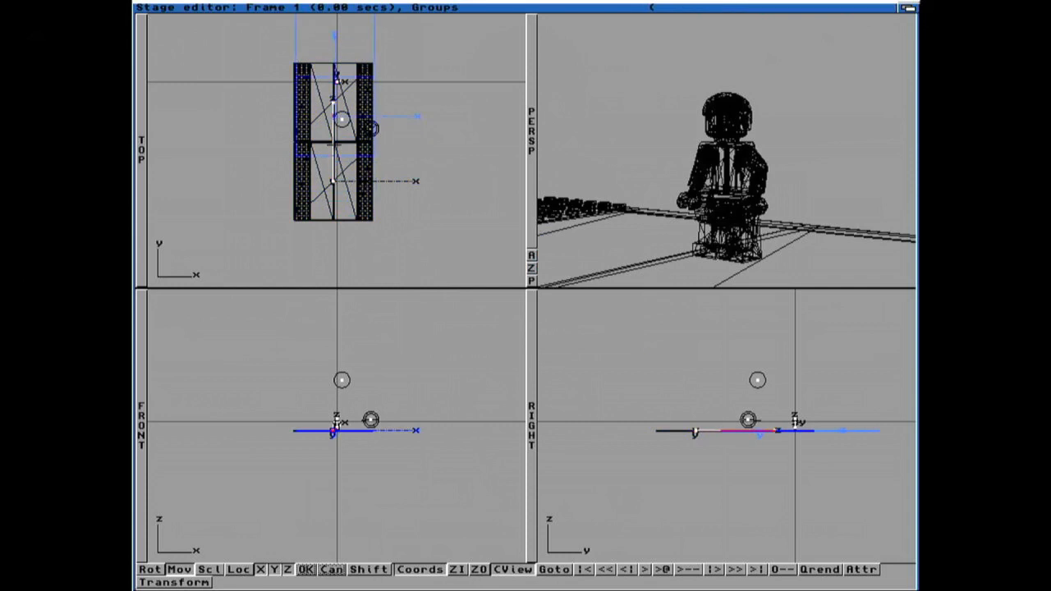
{"action": "key", "text": "space"}
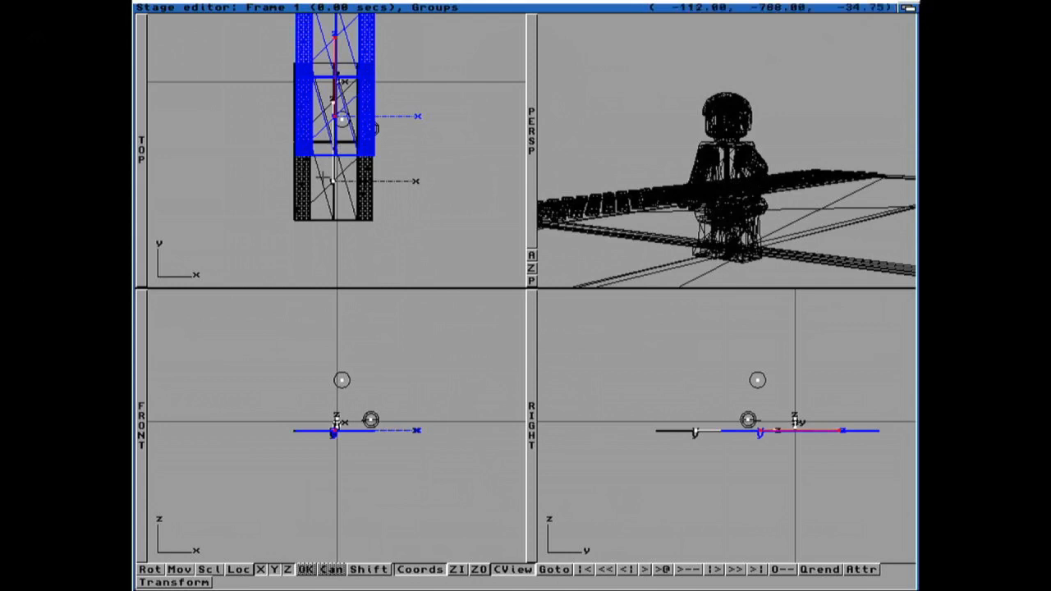
{"action": "key", "text": "Tab"}
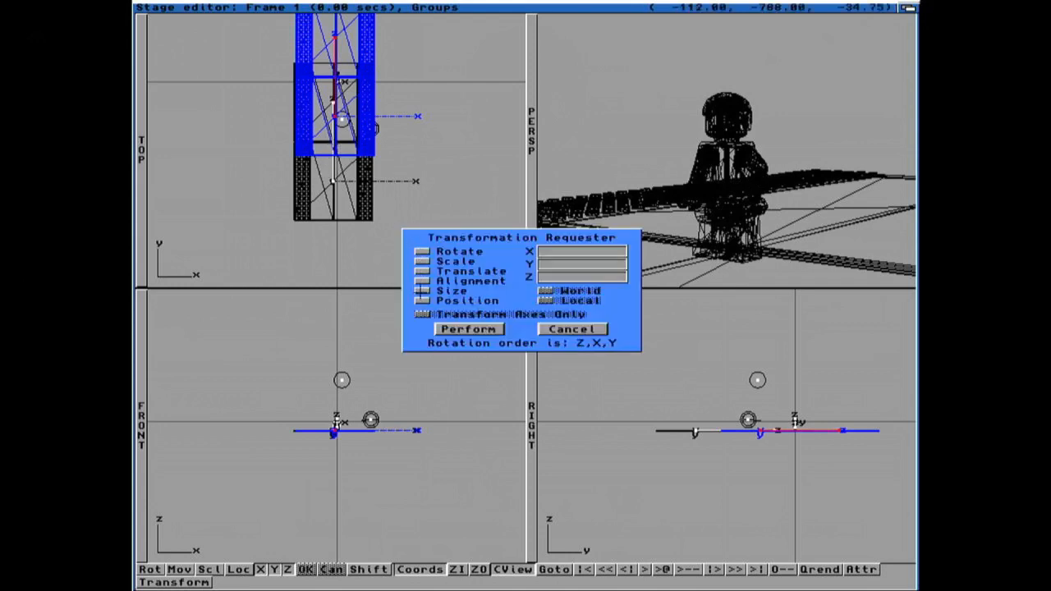
{"action": "left_click", "coordinate": [421, 301]}
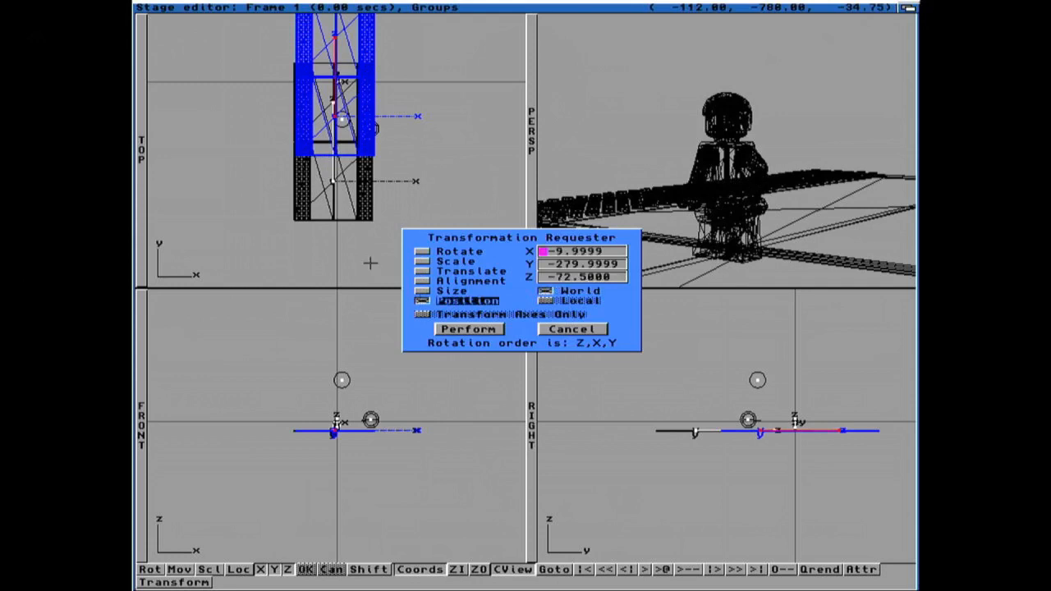
{"action": "left_click", "coordinate": [561, 331]}
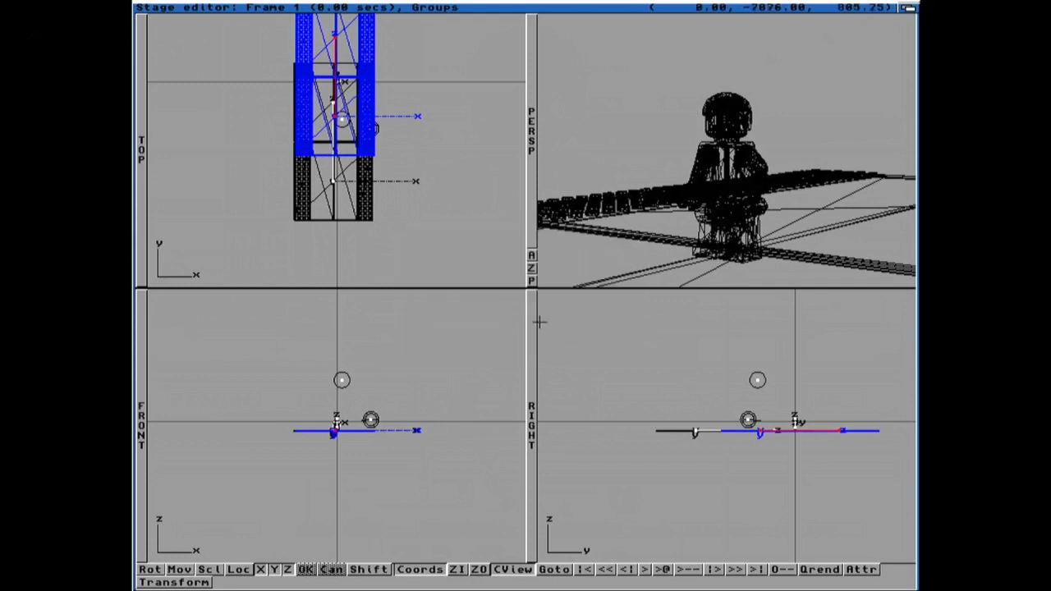
{"action": "key", "text": "super+u"}
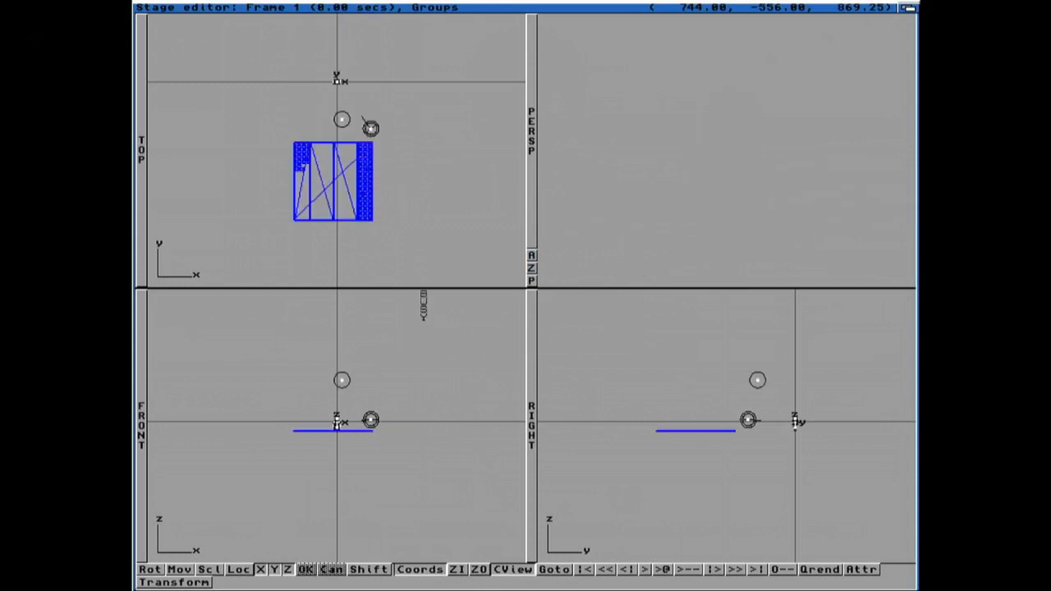
Step: In the Action editor, extend the road's position event to frame 64 with Y set to -279
{"action": "right_click_drag", "start_coordinate": [164, 12], "coordinate": [201, 54]}
{"action": "left_click", "coordinate": [184, 53]}
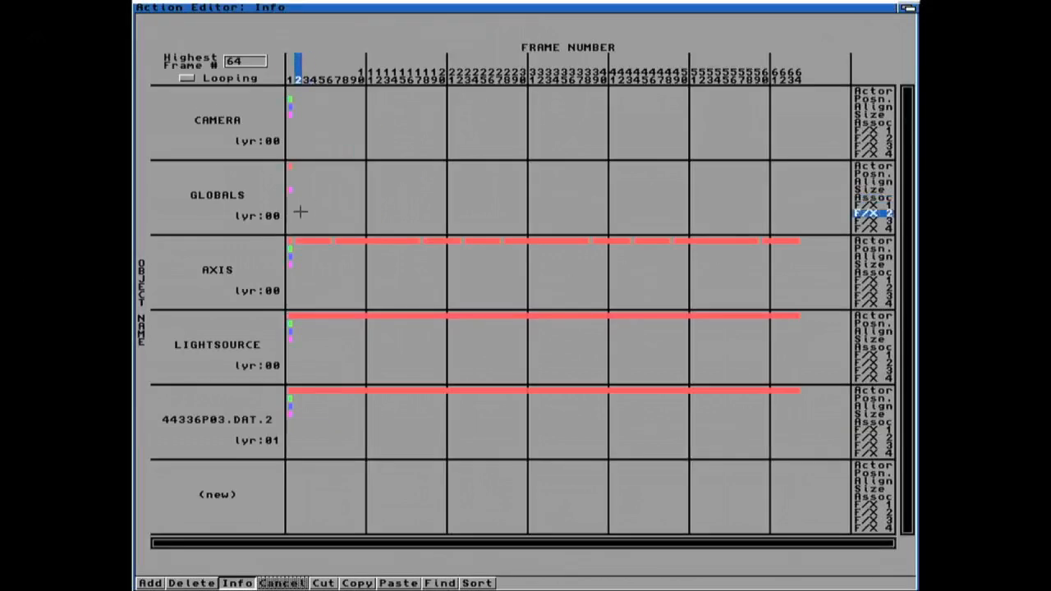
{"action": "left_click", "coordinate": [290, 397]}
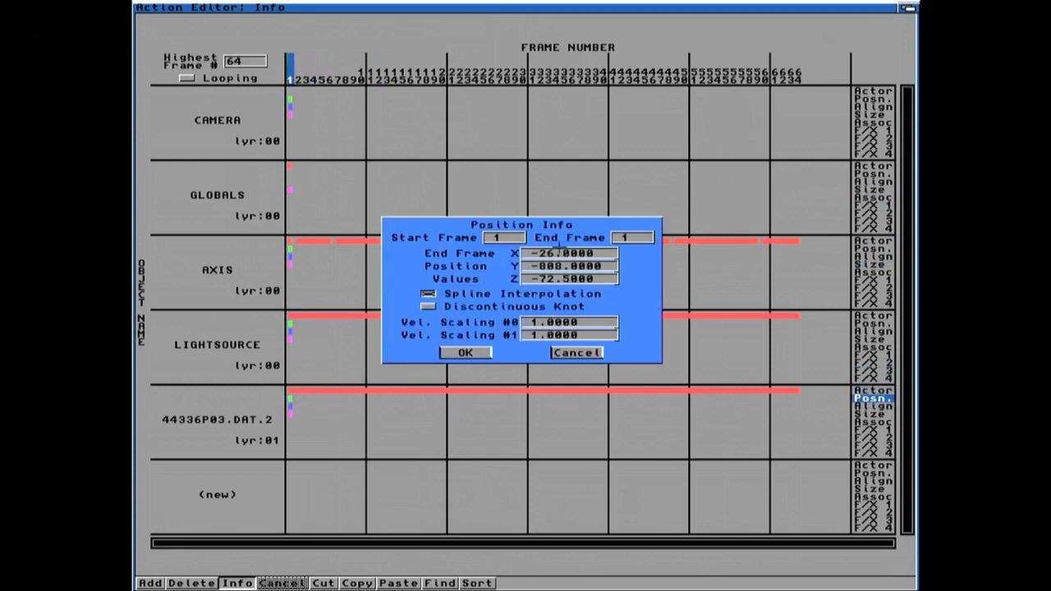
{"action": "key", "text": "BackSpace"}
{"action": "type", "text": "64"}
{"action": "key", "text": "Return"}
{"action": "left_click", "coordinate": [542, 266]}
{"action": "key", "text": "Delete"}
{"action": "key", "text": "Delete"}
{"action": "key", "text": "Delete"}
{"action": "type", "text": "279"}
{"action": "key", "text": "Tab"}
{"action": "left_click", "coordinate": [471, 352]}
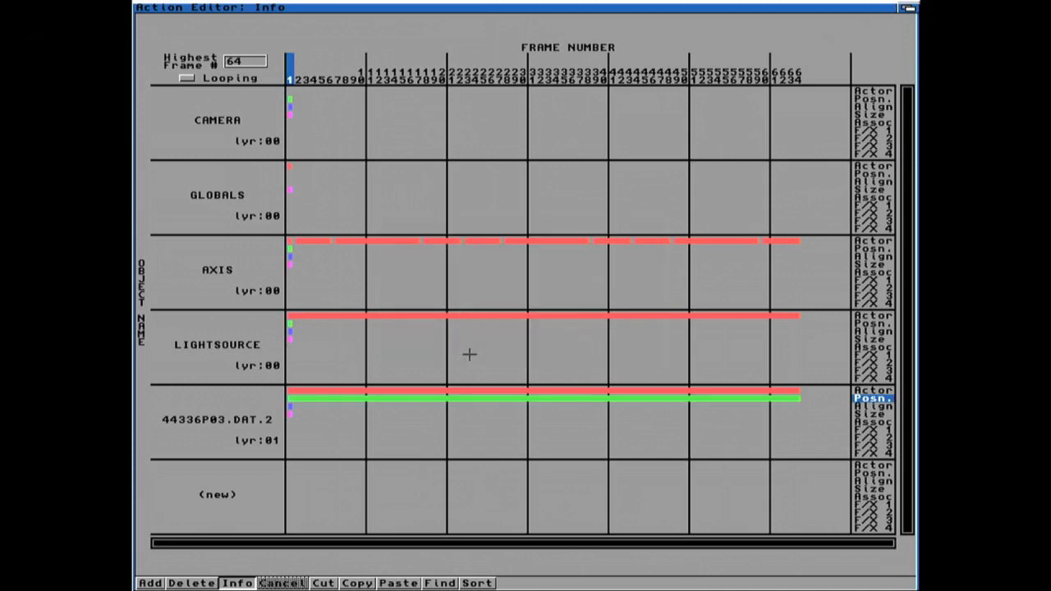
Step: Add a frame 1 position key for the road at X -26, Y -888, Z -72.5
{"action": "left_click", "coordinate": [350, 399]}
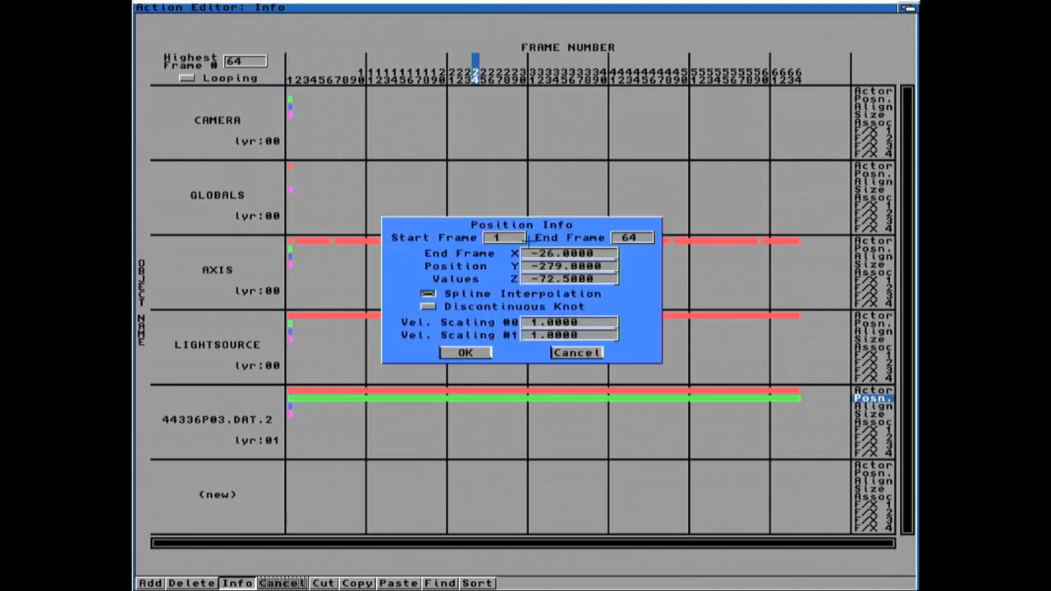
{"action": "type", "text": "2"}
{"action": "left_click", "coordinate": [476, 353]}
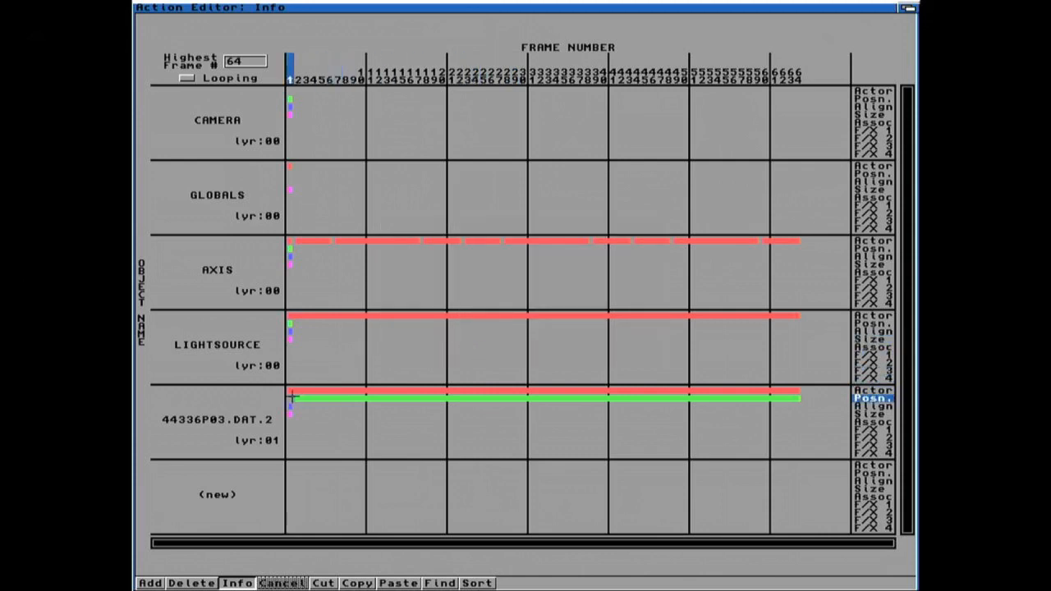
{"action": "left_click", "coordinate": [150, 582]}
{"action": "left_click", "coordinate": [289, 400]}
{"action": "left_click", "coordinate": [289, 400]}
{"action": "left_click", "coordinate": [505, 303]}
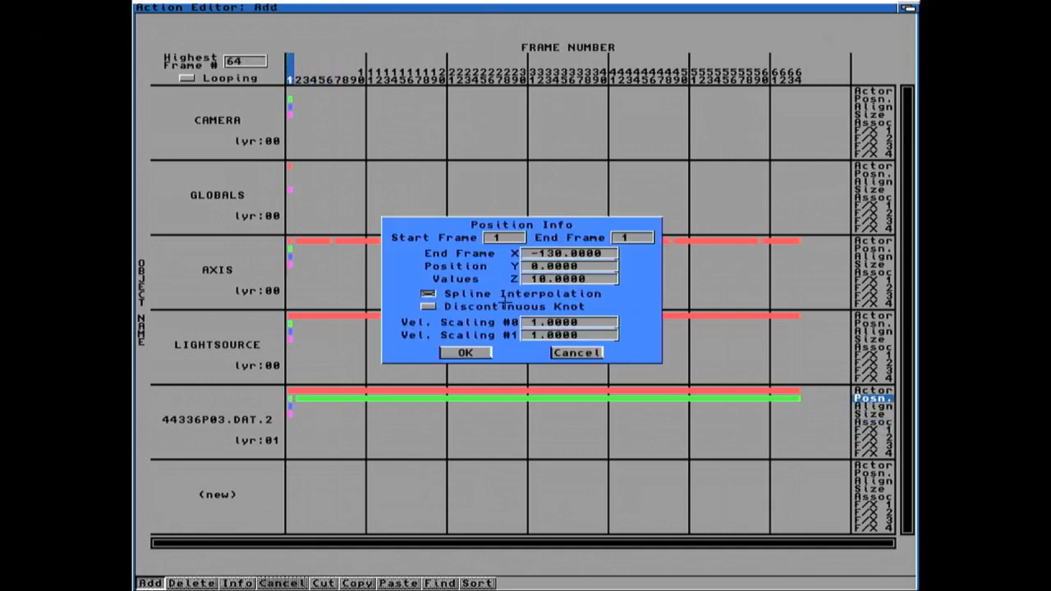
{"action": "left_click", "coordinate": [544, 255]}
{"action": "key", "text": "Delete"}
{"action": "key", "text": "Delete"}
{"action": "key", "text": "Delete"}
{"action": "type", "text": "26"}
{"action": "key", "text": "Return"}
{"action": "key", "text": "Delete"}
{"action": "key", "text": "Delete"}
{"action": "key", "text": "Delete"}
{"action": "key", "text": "Delete"}
{"action": "key", "text": "Delete"}
{"action": "key", "text": "Delete"}
{"action": "type", "text": "-888"}
{"action": "key", "text": "Return"}
{"action": "key", "text": "Delete"}
{"action": "key", "text": "Delete"}
{"action": "key", "text": "Delete"}
{"action": "key", "text": "Delete"}
{"action": "key", "text": "Delete"}
{"action": "key", "text": "Delete"}
{"action": "key", "text": "Delete"}
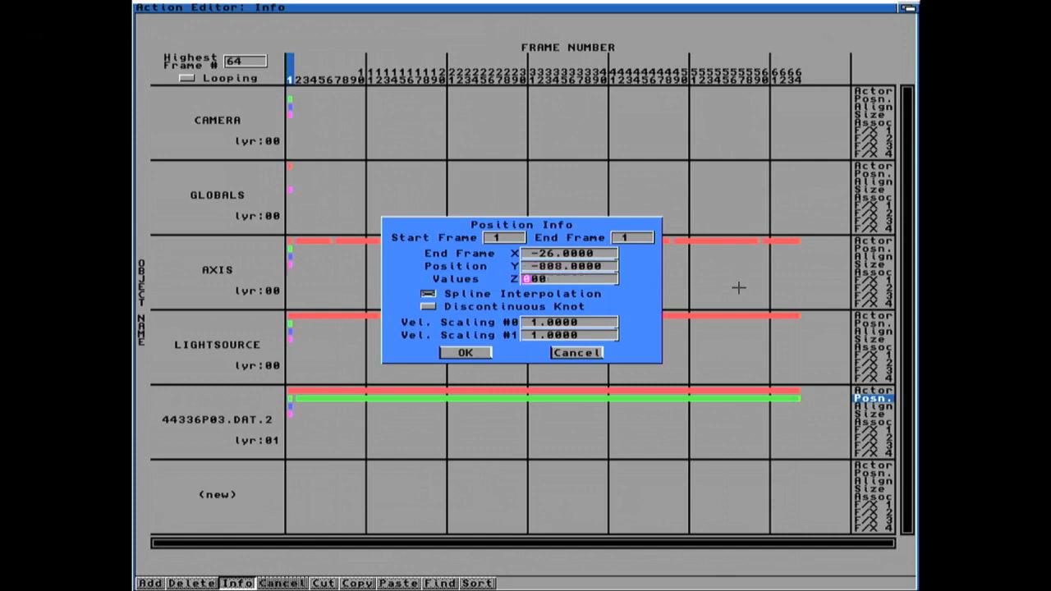
{"action": "type", "text": "-72.5"}
{"action": "key", "text": "Return"}
{"action": "left_click", "coordinate": [466, 352]}
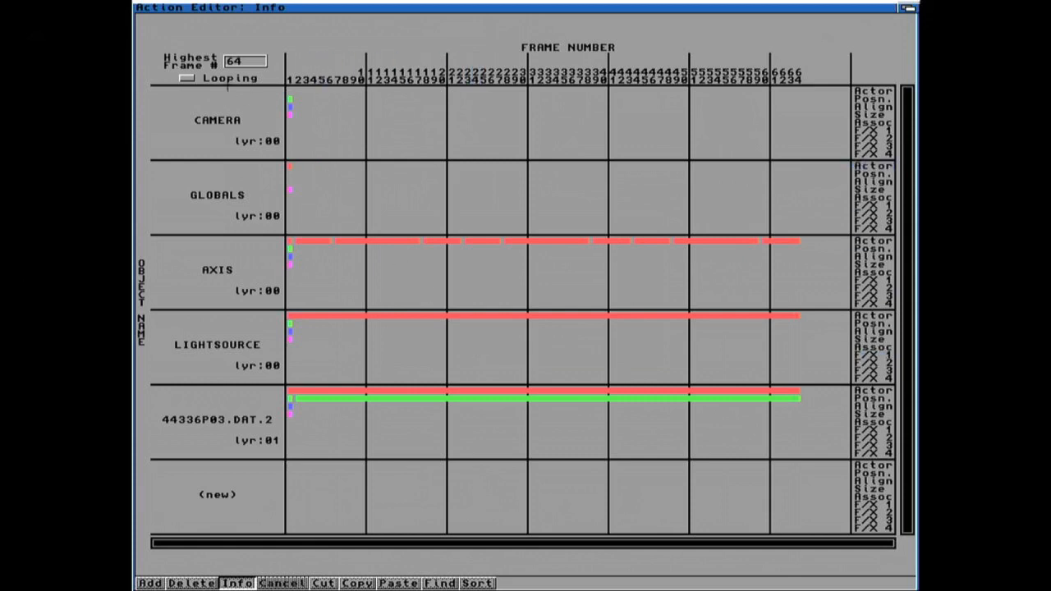
Step: Back in the Stage editor, jump to frames 10, 20 and 1 to check the road's movement
{"action": "mouse_move", "coordinate": [221, 62]}
{"action": "right_mouse_down"}
{"action": "mouse_move", "coordinate": [209, 16]}
{"action": "mouse_move", "coordinate": [210, 49]}
{"action": "right_mouse_up"}
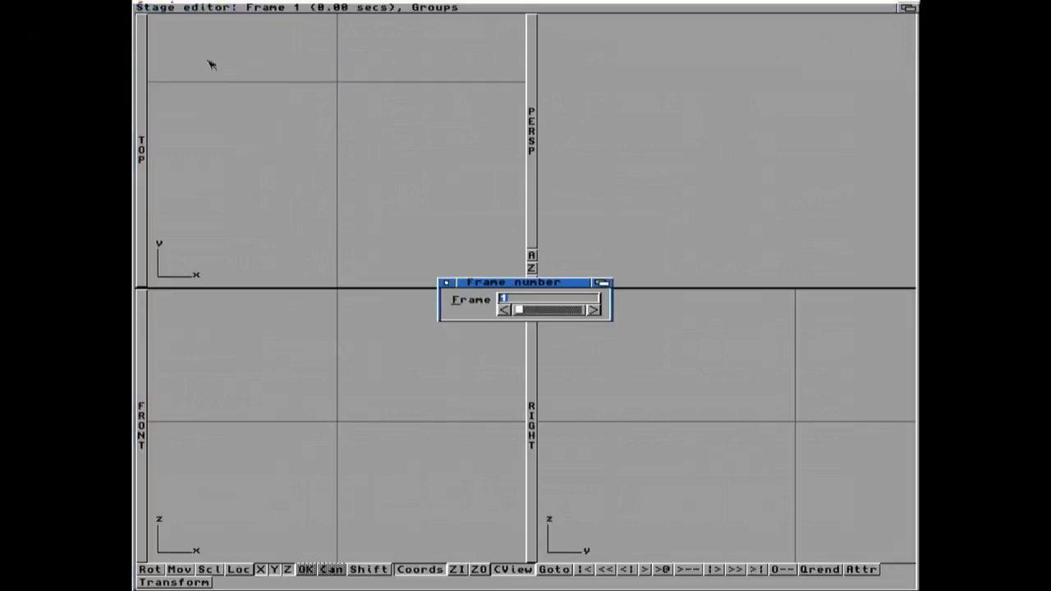
{"action": "left_click", "coordinate": [444, 283]}
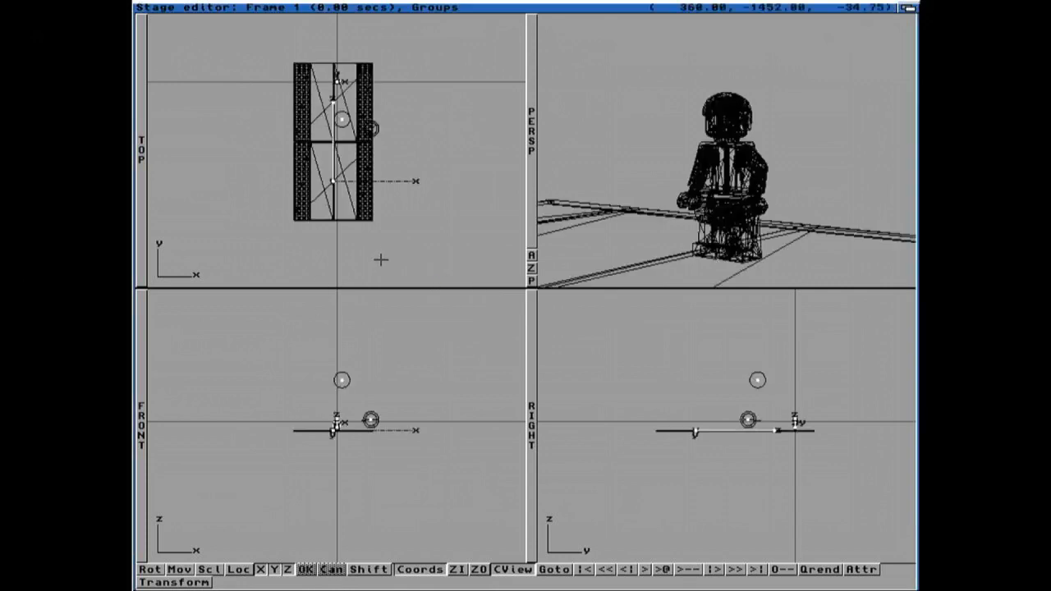
{"action": "left_click", "coordinate": [554, 569]}
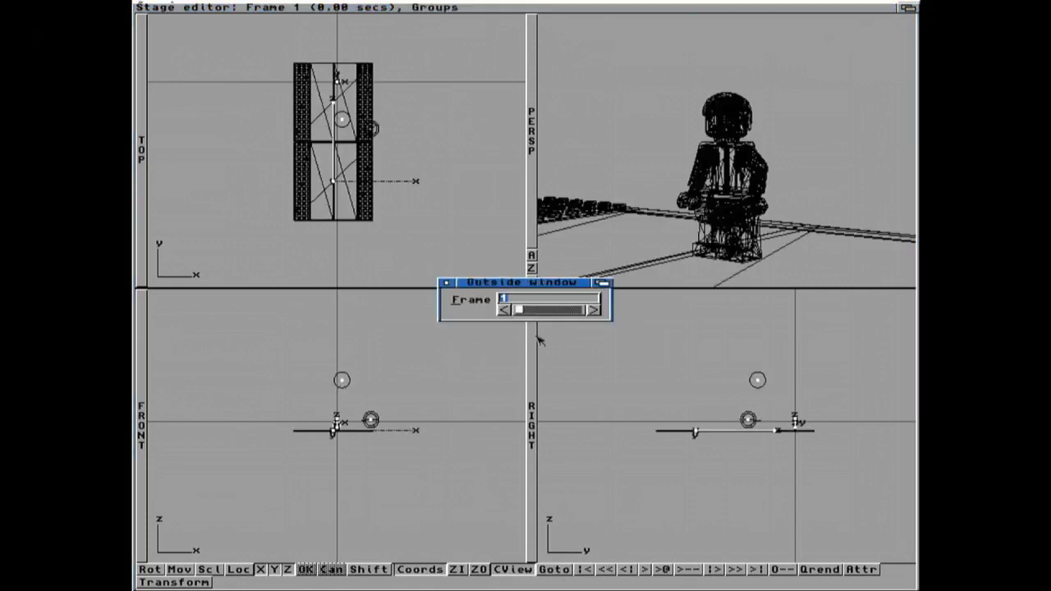
{"action": "type", "text": "10"}
{"action": "key", "text": "Return"}
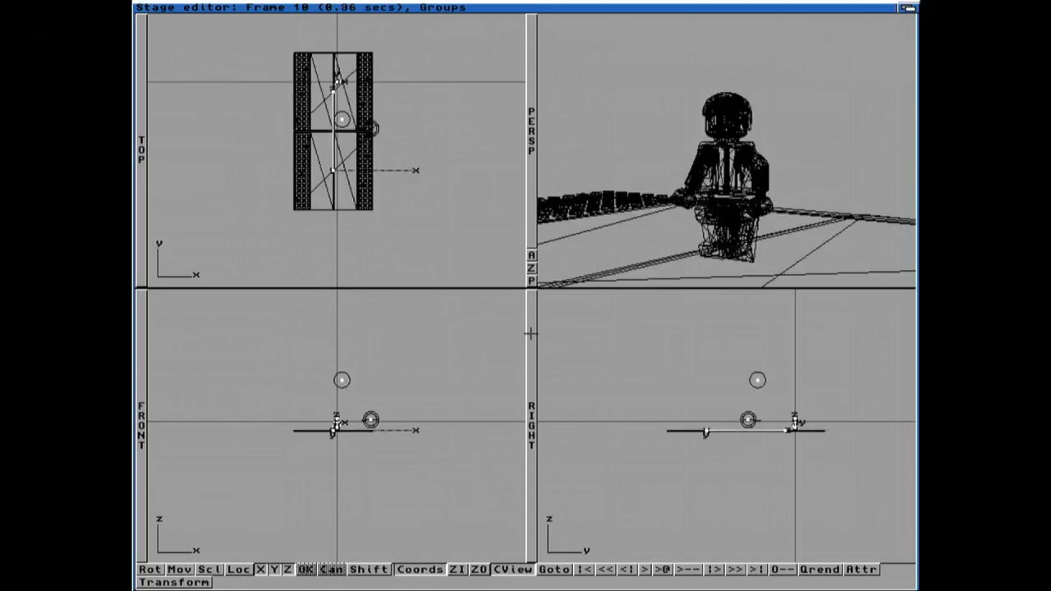
{"action": "left_click", "coordinate": [554, 569]}
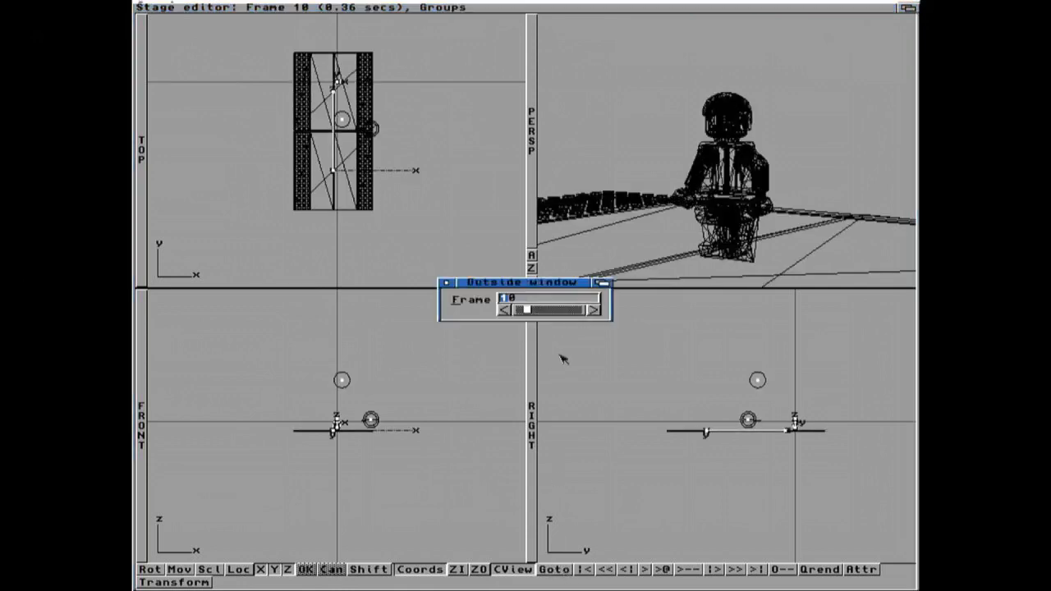
{"action": "type", "text": "20"}
{"action": "key", "text": "Return"}
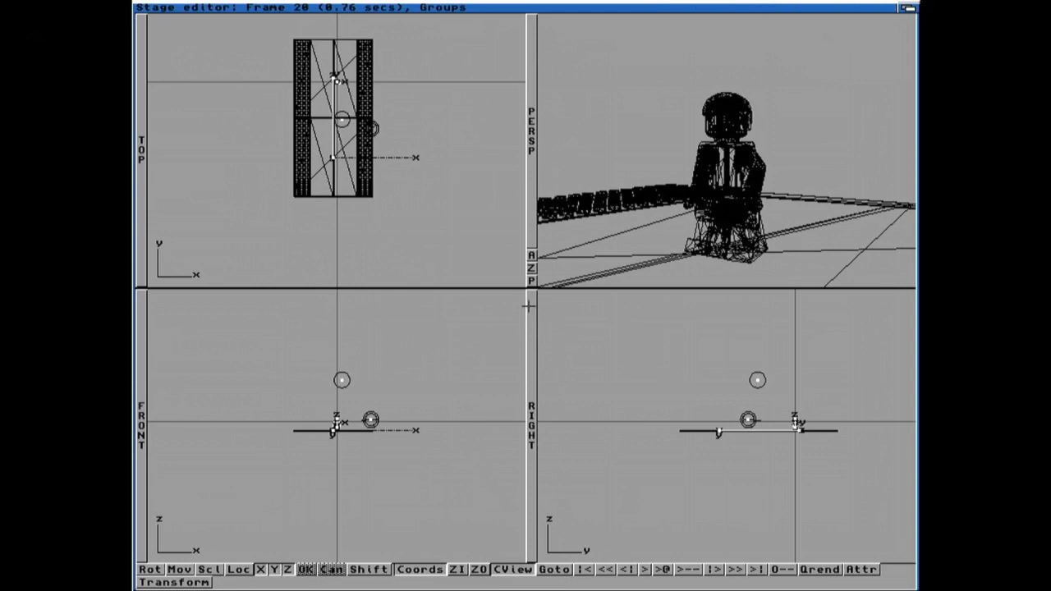
{"action": "left_click", "coordinate": [554, 569]}
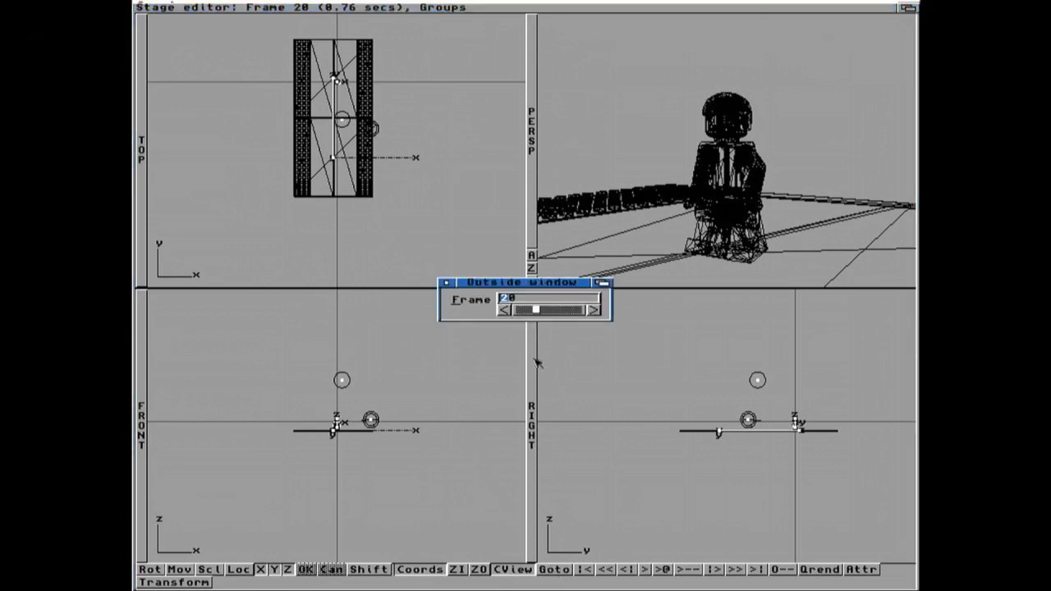
{"action": "type", "text": "1"}
{"action": "key", "text": "Return"}
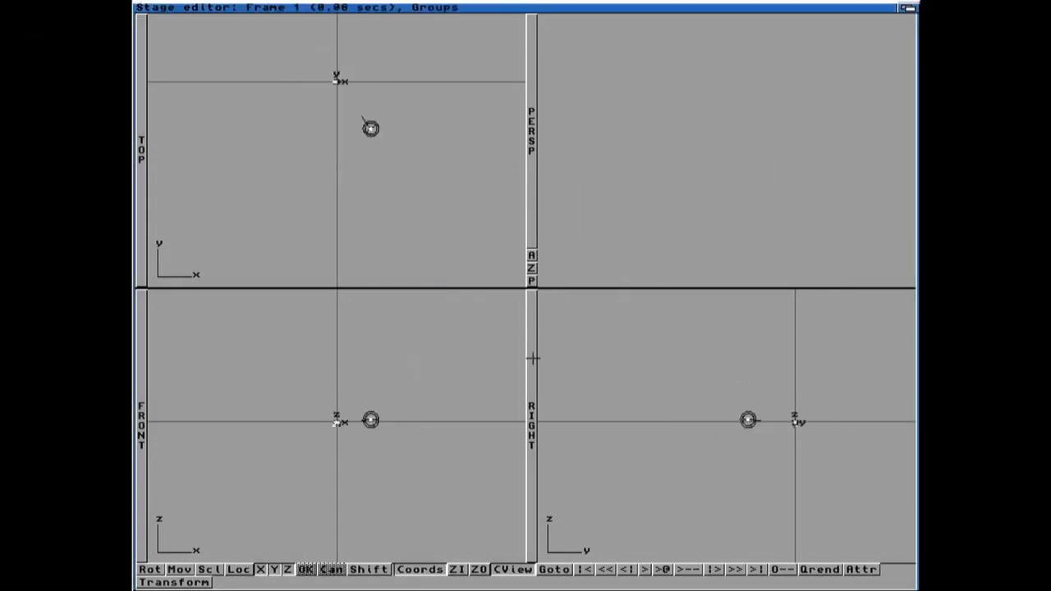
Step: Start a preview of frames 1 to 64 with step 1, then cancel it
{"action": "right_click_drag", "start_coordinate": [493, 5], "coordinate": [501, 16]}
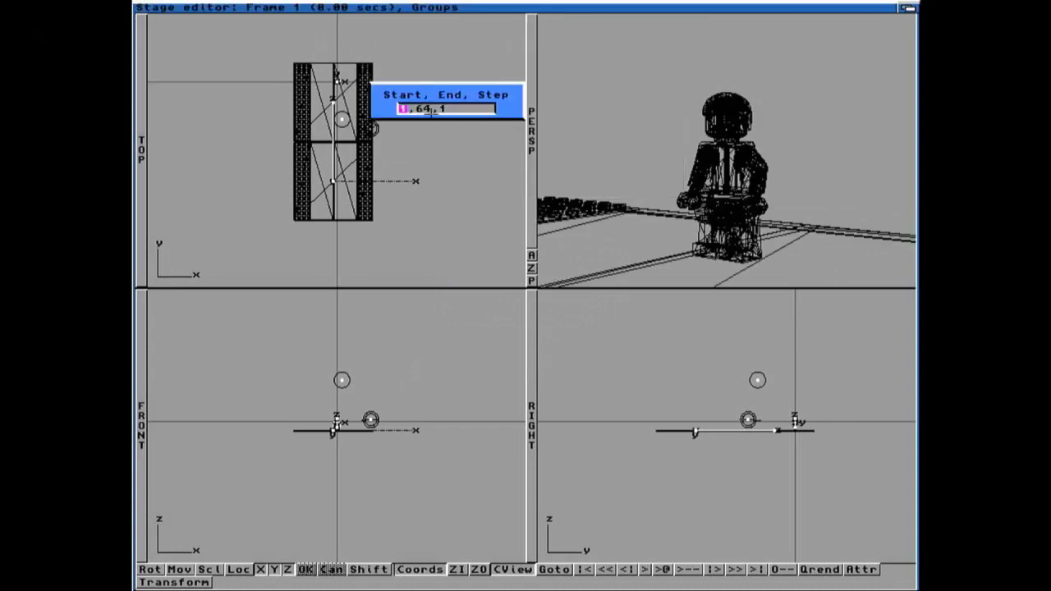
{"action": "key", "text": "Return"}
{"action": "left_click", "coordinate": [483, 289]}
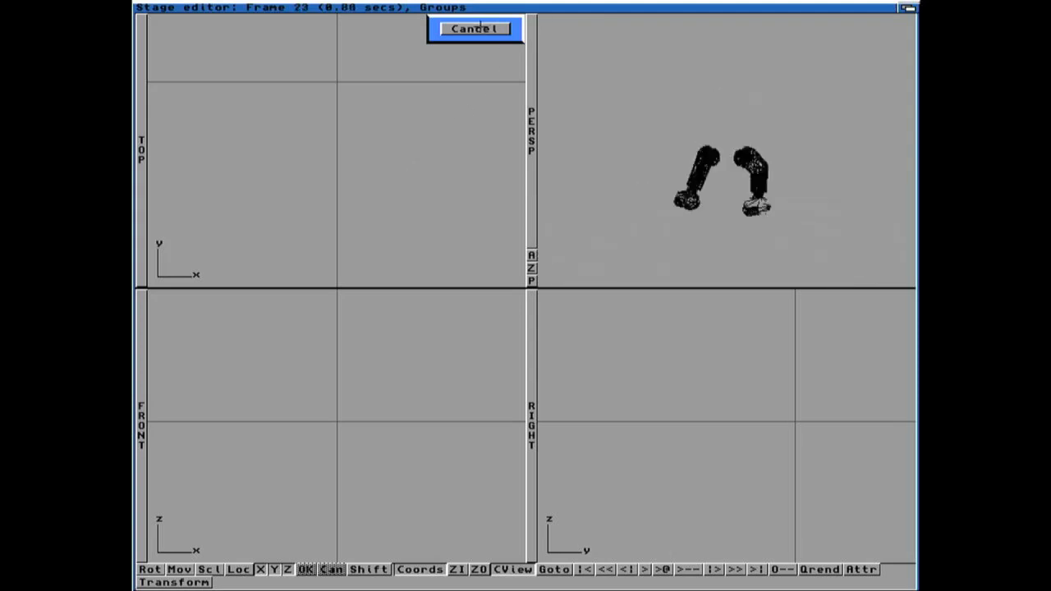
{"action": "left_click", "coordinate": [481, 28]}
Step: In the Project editor, regenerate all stills using the Generate All palette method
{"action": "right_click_drag", "start_coordinate": [278, 106], "coordinate": [171, 17]}
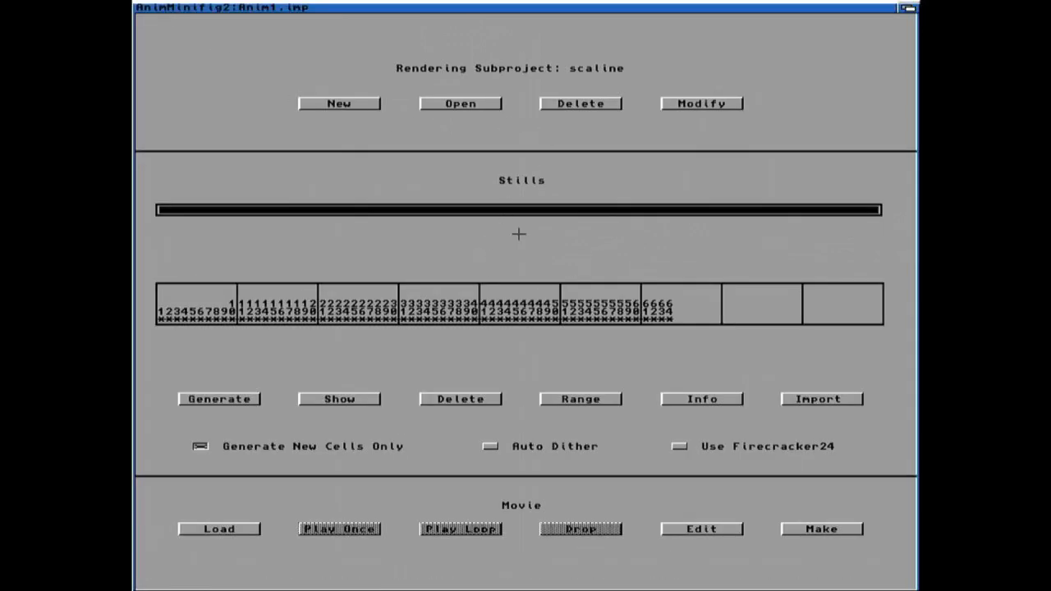
{"action": "left_click", "coordinate": [219, 398]}
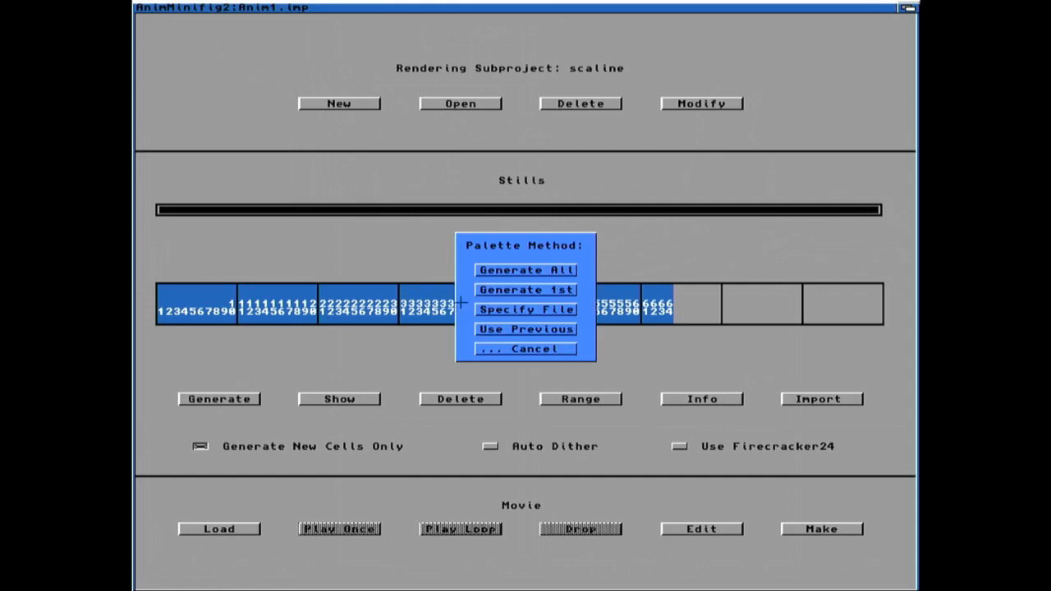
{"action": "left_click", "coordinate": [503, 271]}
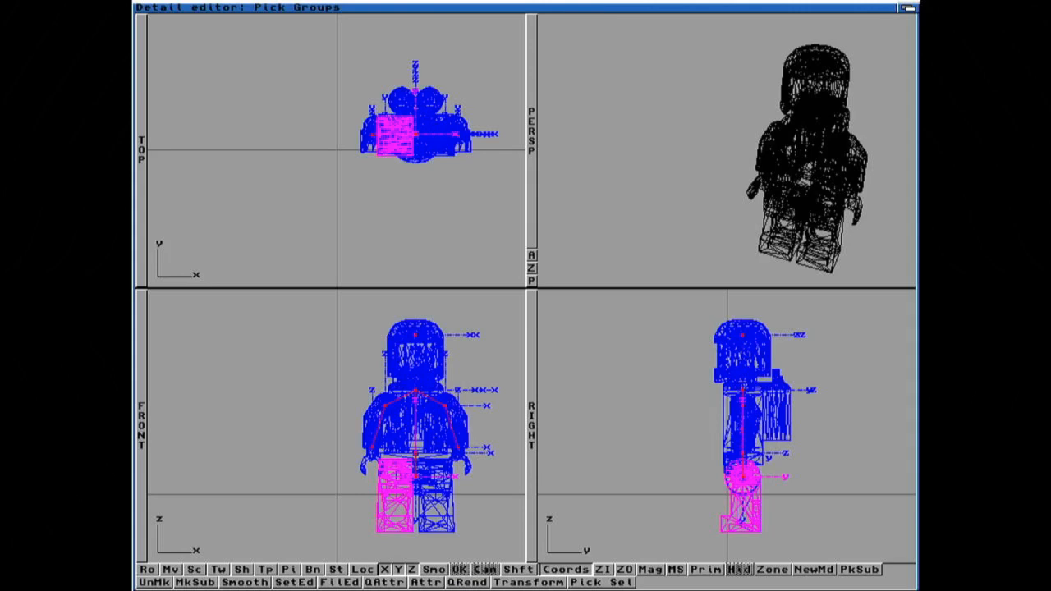
Step: Create a new figure state named START that stores the Grouping data type
{"action": "right_click_drag", "start_coordinate": [467, 14], "coordinate": [470, 18]}
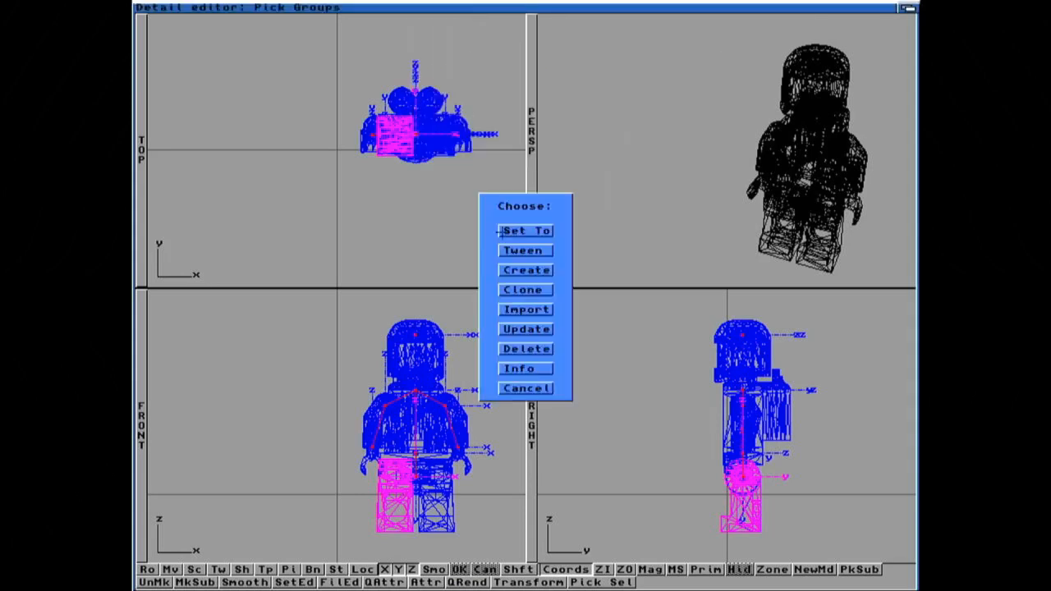
{"action": "left_click", "coordinate": [527, 271]}
{"action": "key", "text": "Delete"}
{"action": "key", "text": "Delete"}
{"action": "key", "text": "Delete"}
{"action": "key", "text": "Delete"}
{"action": "key", "text": "Delete"}
{"action": "key", "text": "Delete"}
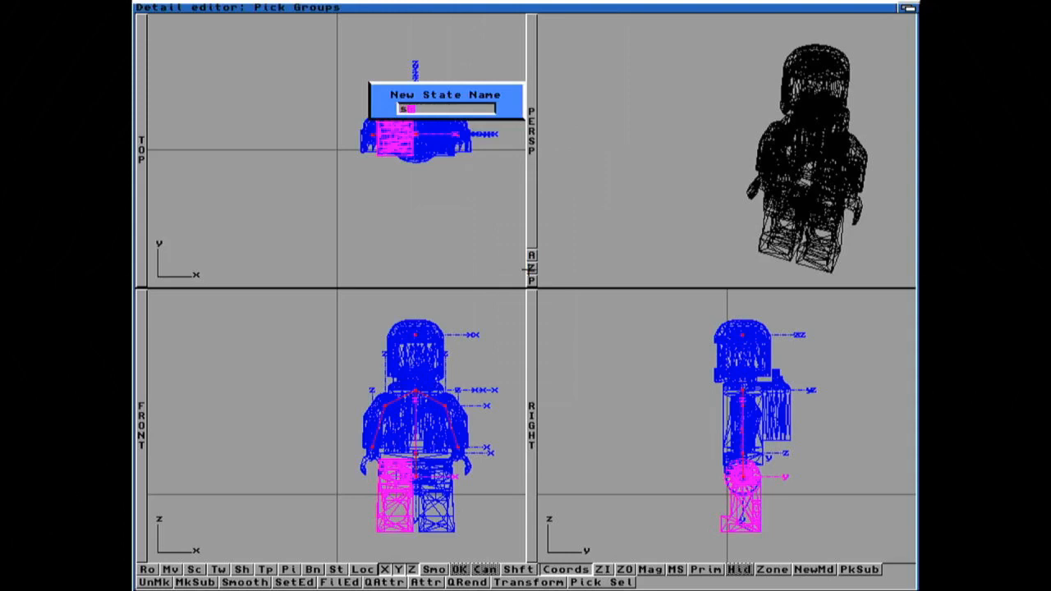
{"action": "key", "text": "Return"}
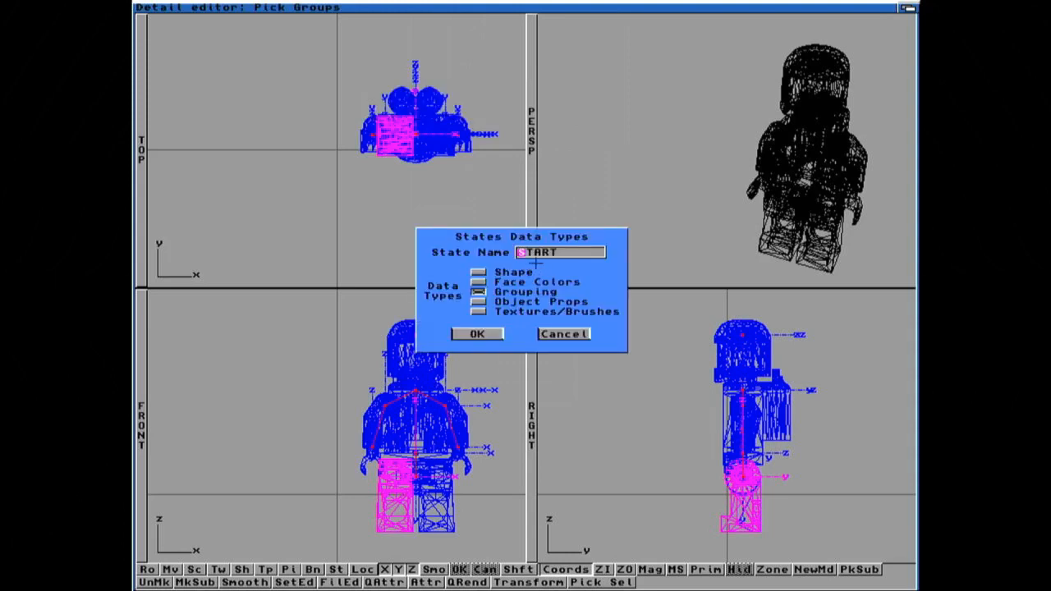
{"action": "left_click", "coordinate": [493, 334]}
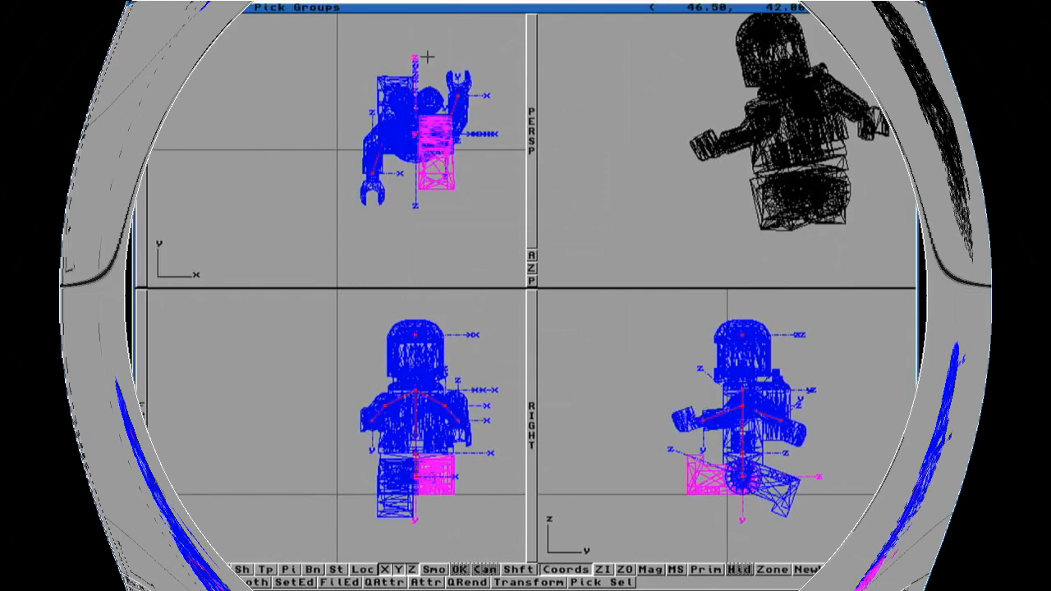
Step: Create another state named STEP1 for the current pose, keeping Grouping as the data type
{"action": "right_click_drag", "start_coordinate": [434, 5], "coordinate": [513, 16]}
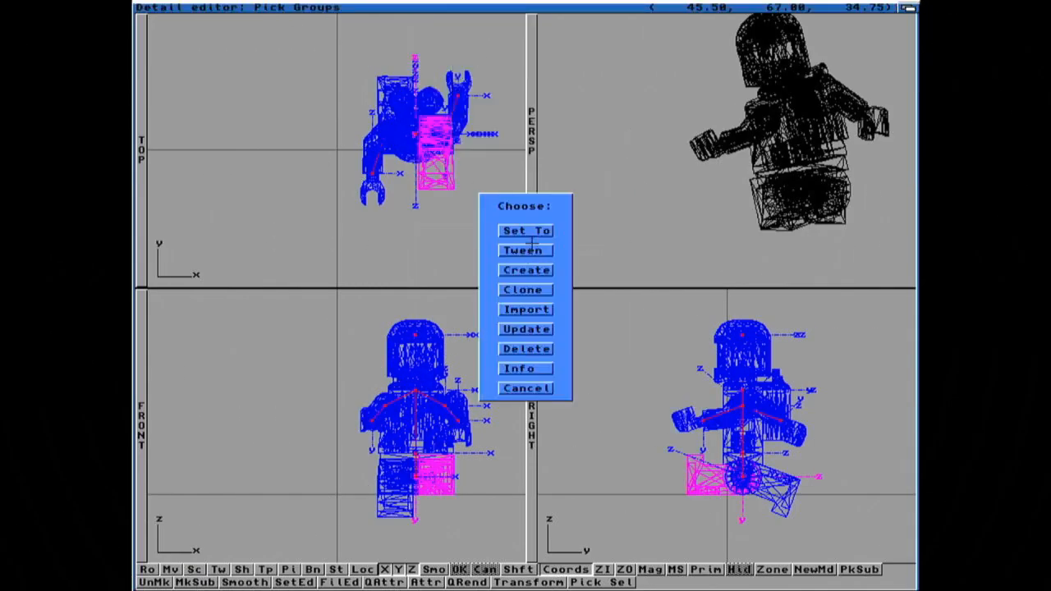
{"action": "left_click", "coordinate": [513, 270]}
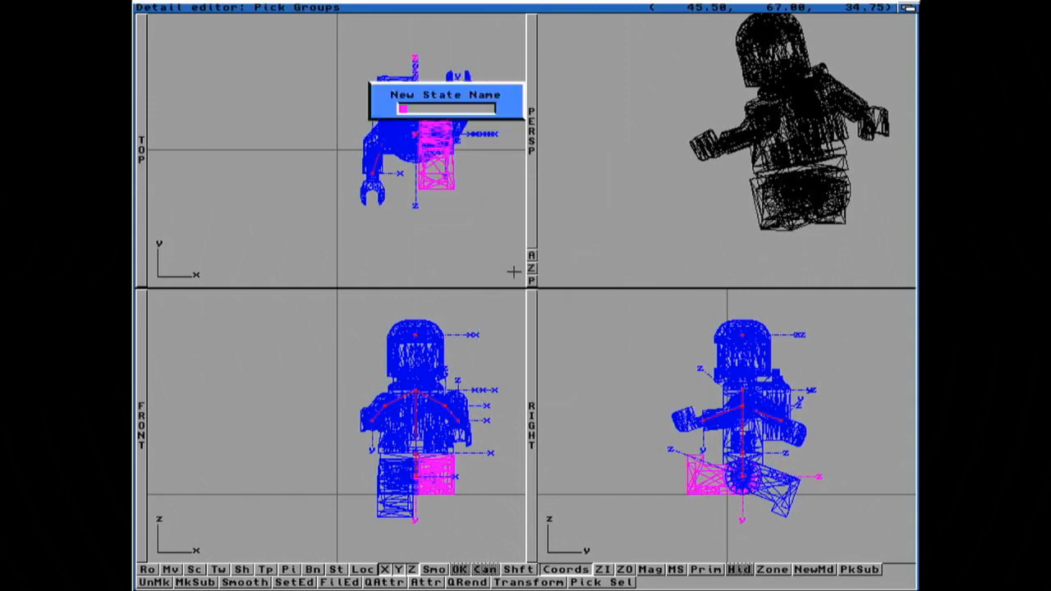
{"action": "type", "text": "step1"}
{"action": "key", "text": "Return"}
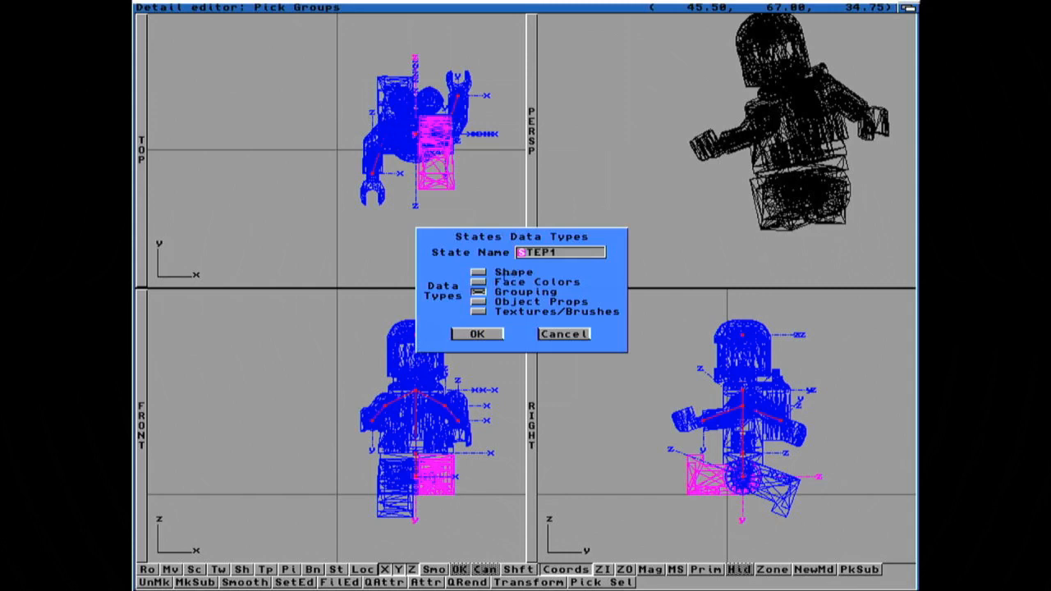
{"action": "left_click", "coordinate": [476, 333]}
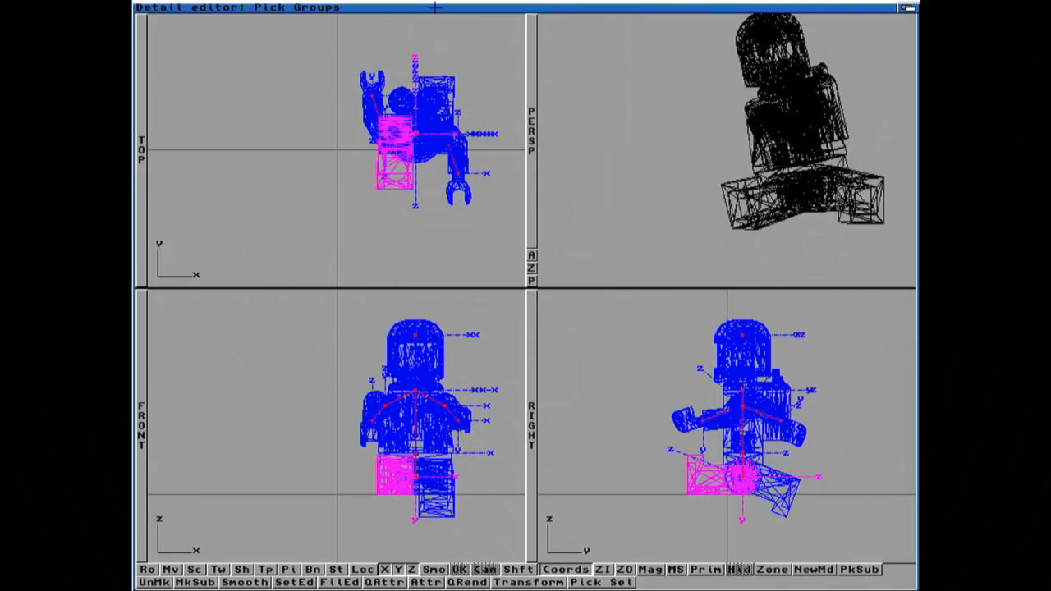
Step: Create a third state named STEP2 for the current pose with the Grouping data type
{"action": "right_click", "coordinate": [431, 4]}
{"action": "right_click_drag", "start_coordinate": [431, 5], "coordinate": [490, 17]}
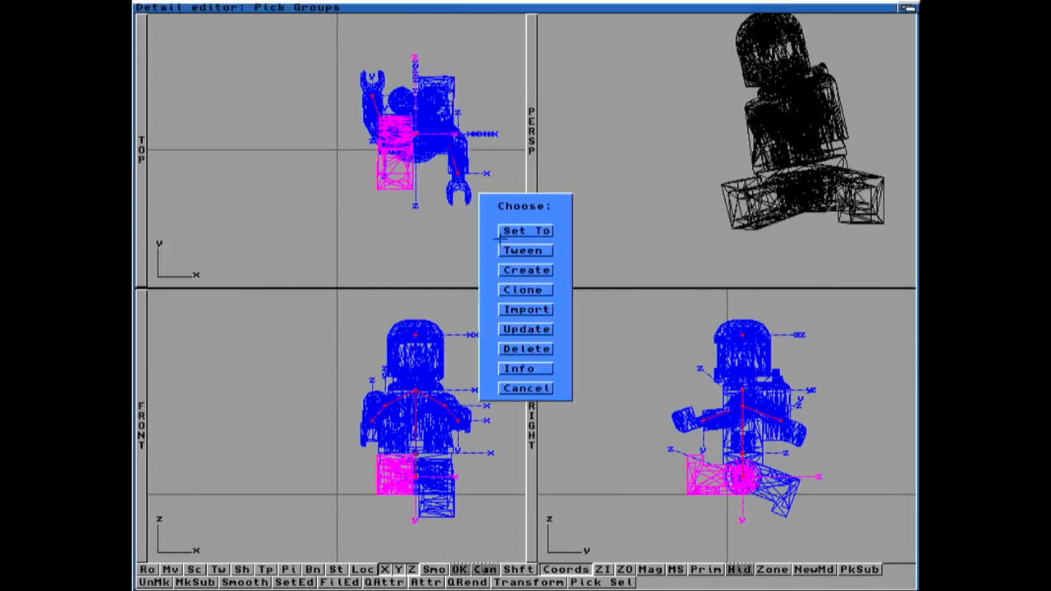
{"action": "left_click", "coordinate": [520, 270]}
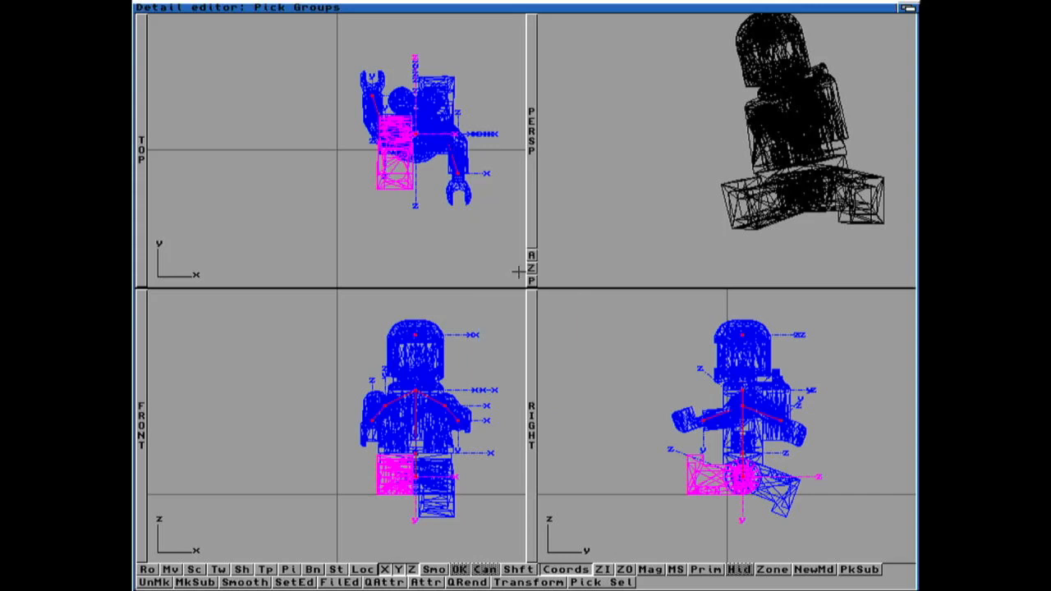
{"action": "type", "text": "step2"}
{"action": "key", "text": "Return"}
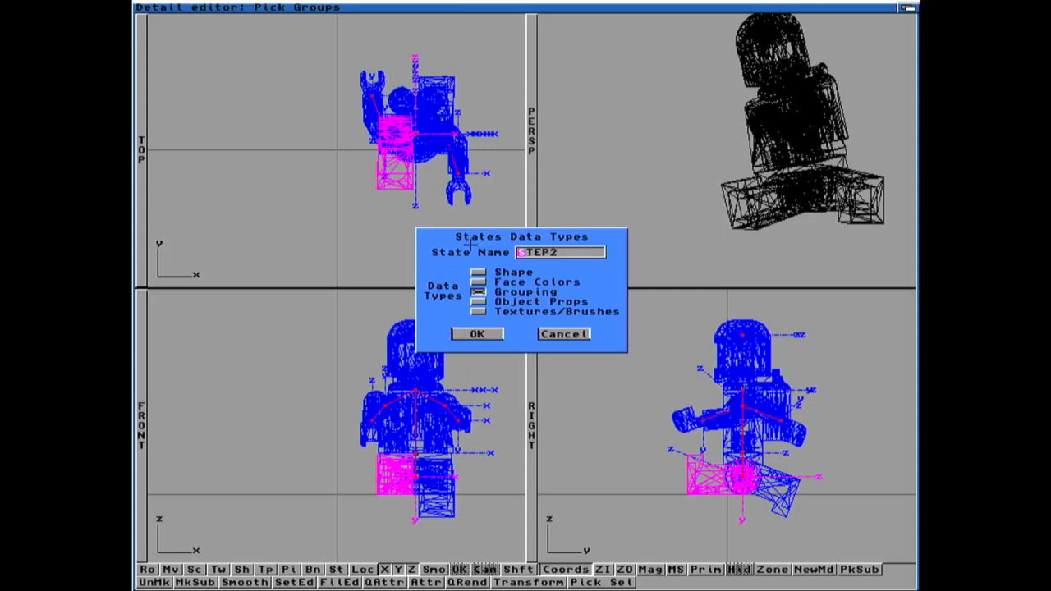
{"action": "left_click", "coordinate": [477, 333]}
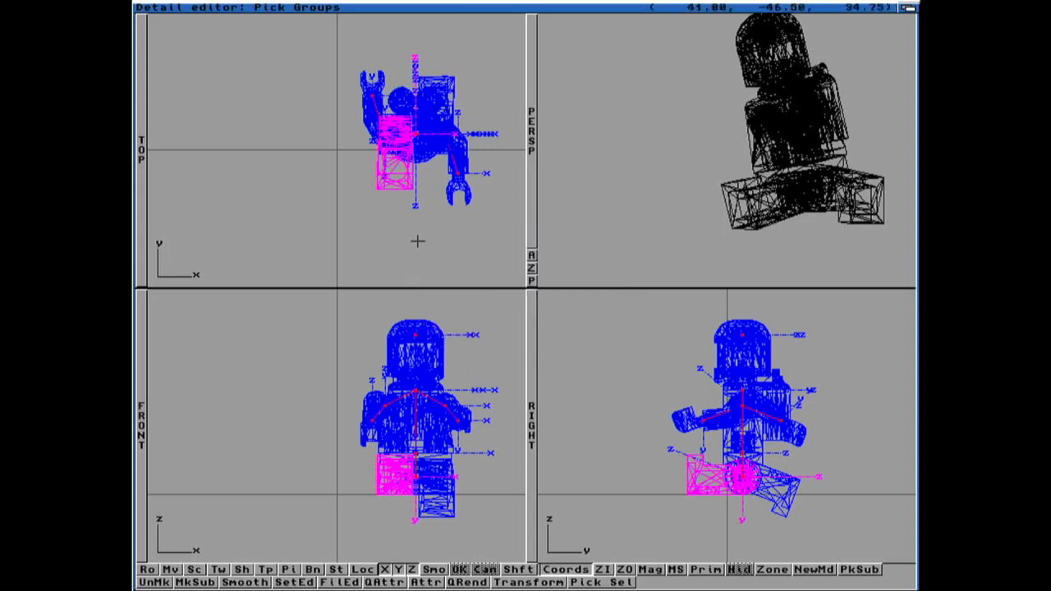